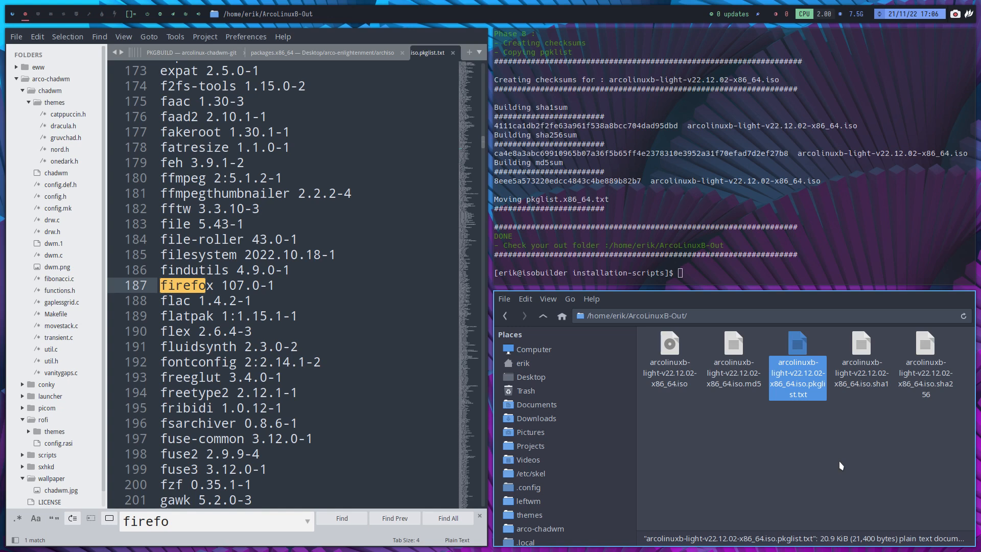
Select the finished ISO, close the file manager, Sublime Text and Alacritty, and launch VirtualBox Manager
click(671, 383)
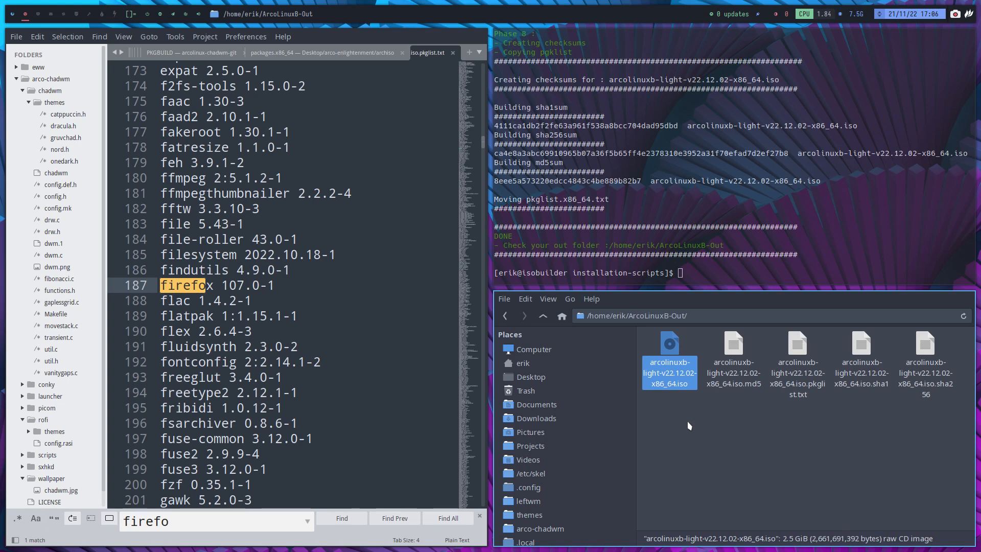
key(super+q)
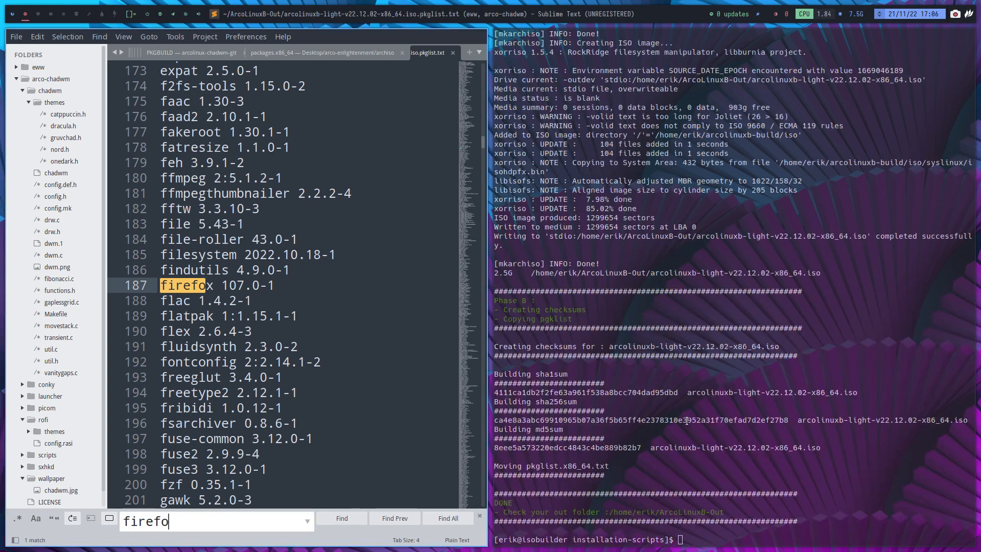
key(super+q)
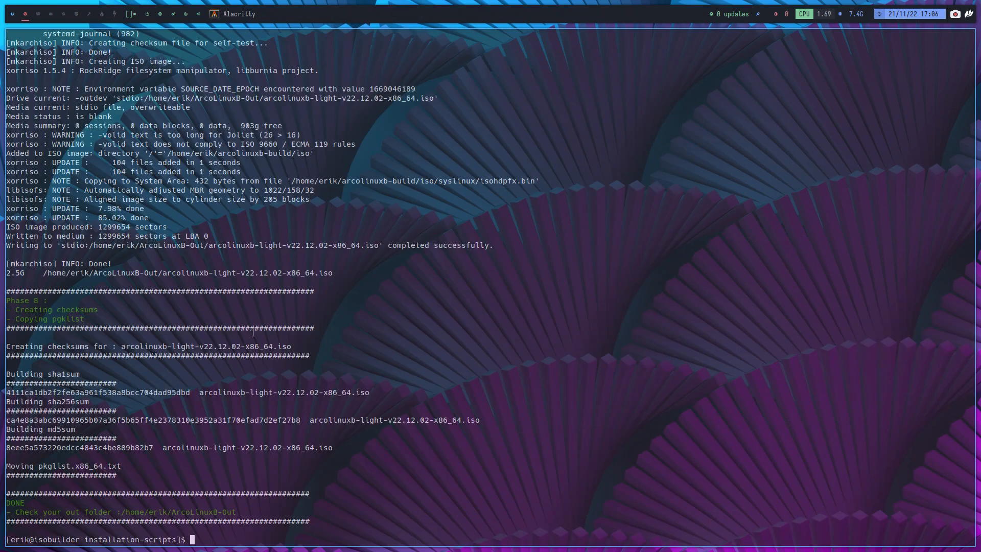
key(super+q)
key(super+F7)
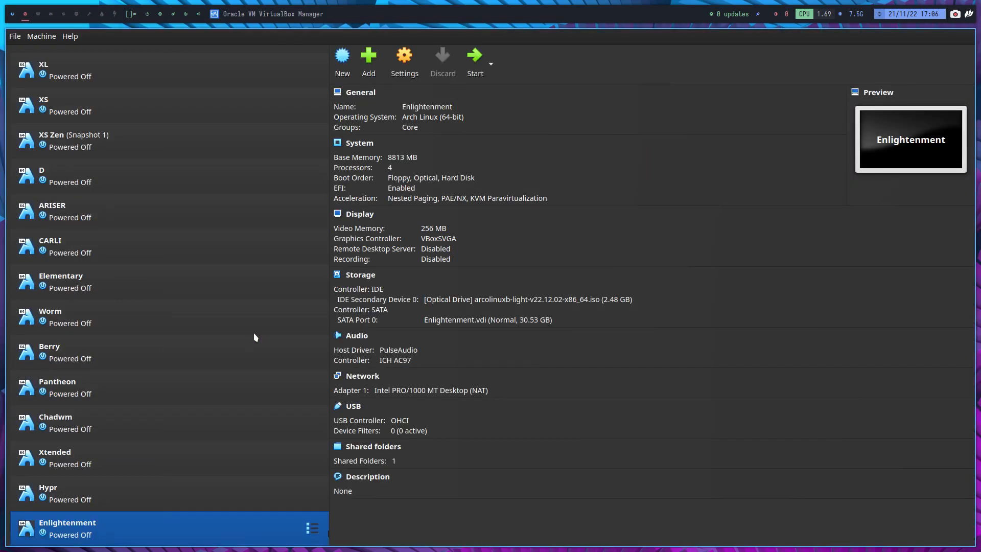
Load arcolinuxb-light-v22.12.02-x86_64.iso into the Enlightenment VM's optical drive and start the VM
click(564, 299)
click(603, 323)
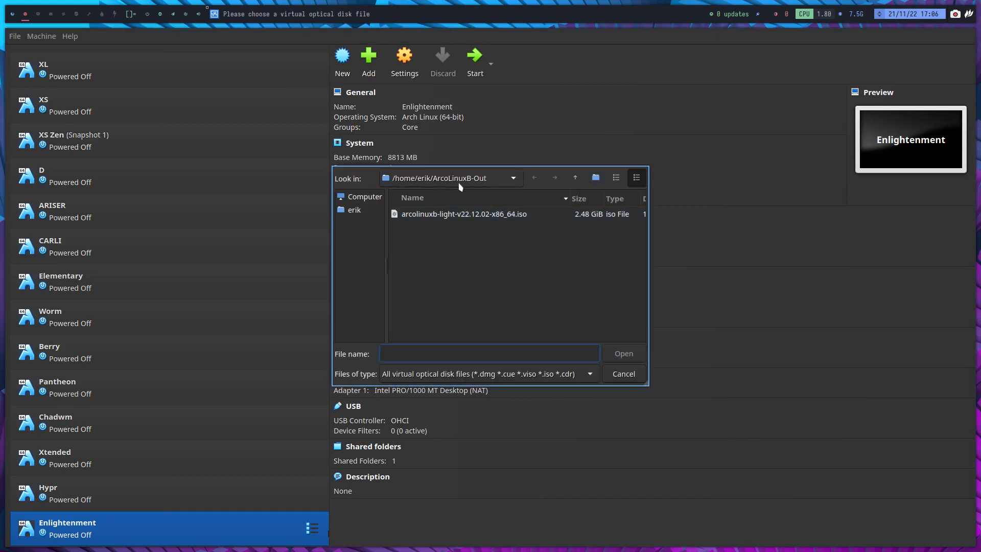
click(482, 214)
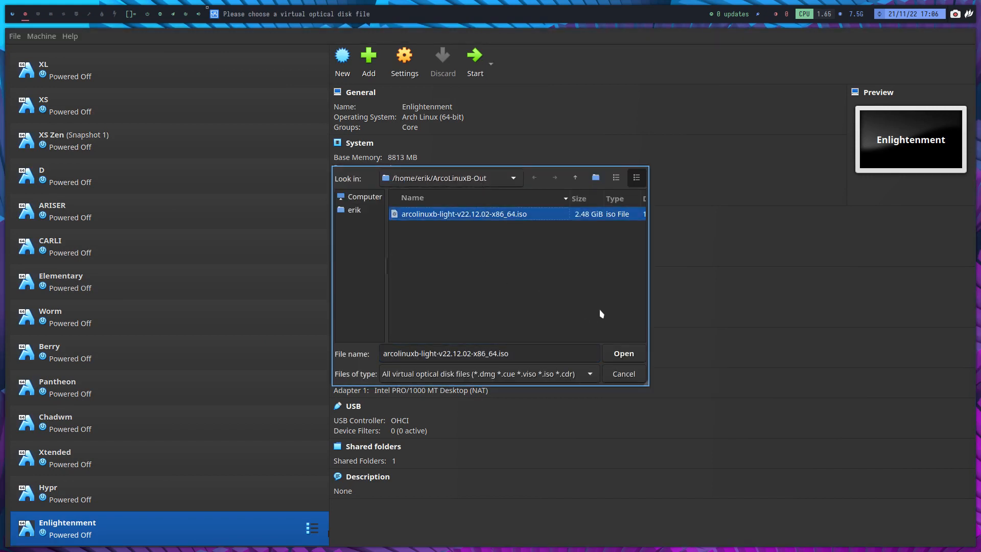
click(623, 355)
click(475, 57)
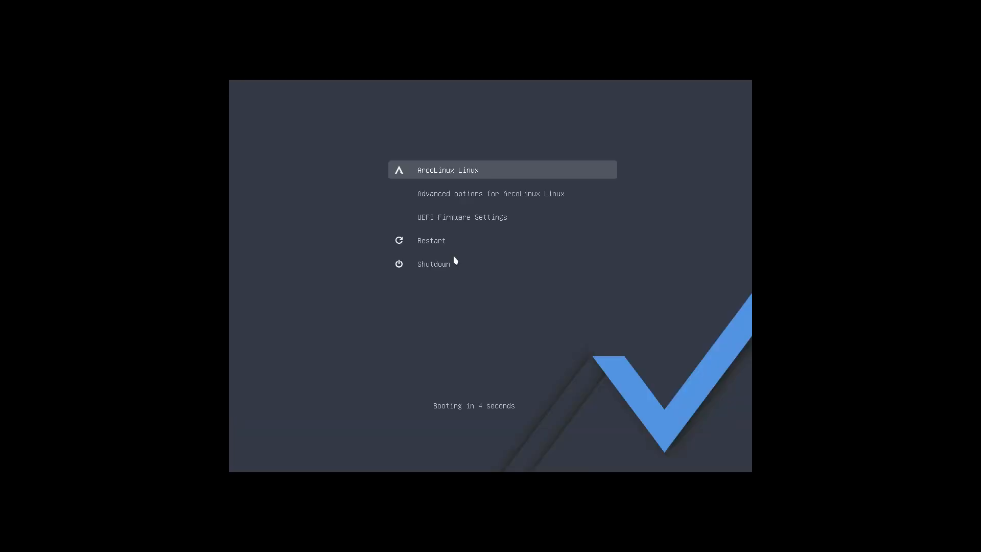
Interrupt the boot countdown and enter UEFI Firmware Settings
key(Down)
key(Down)
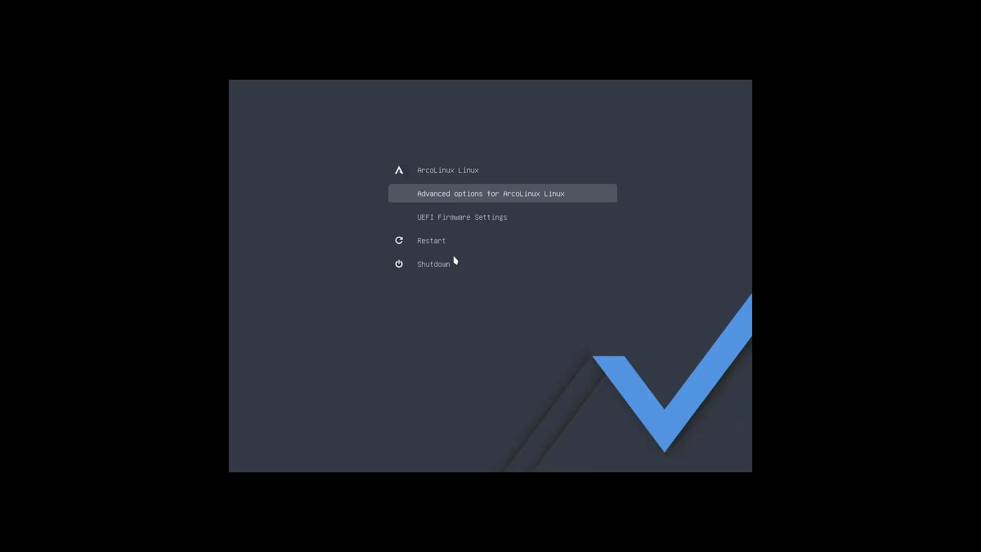
key(Up)
key(Up)
key(Down)
key(Down)
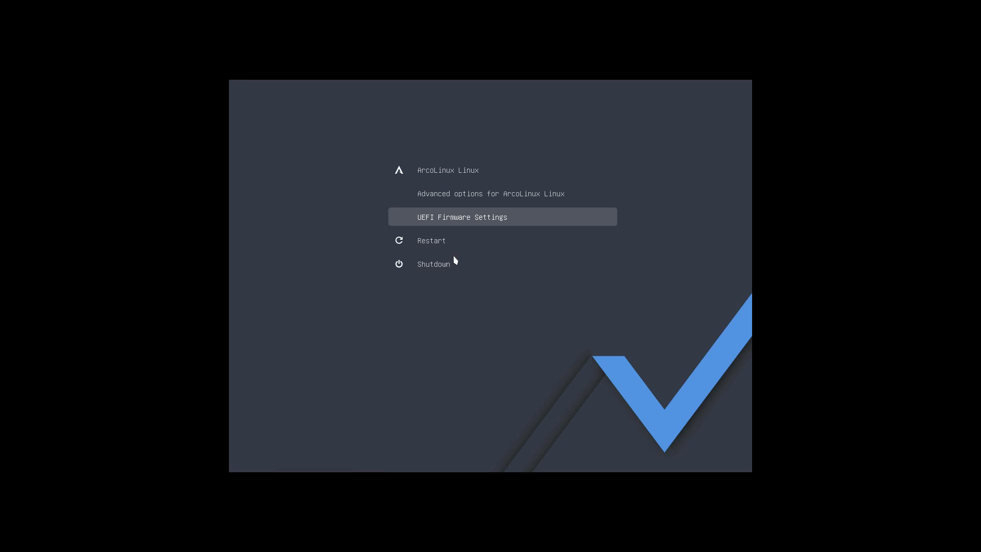
key(Return)
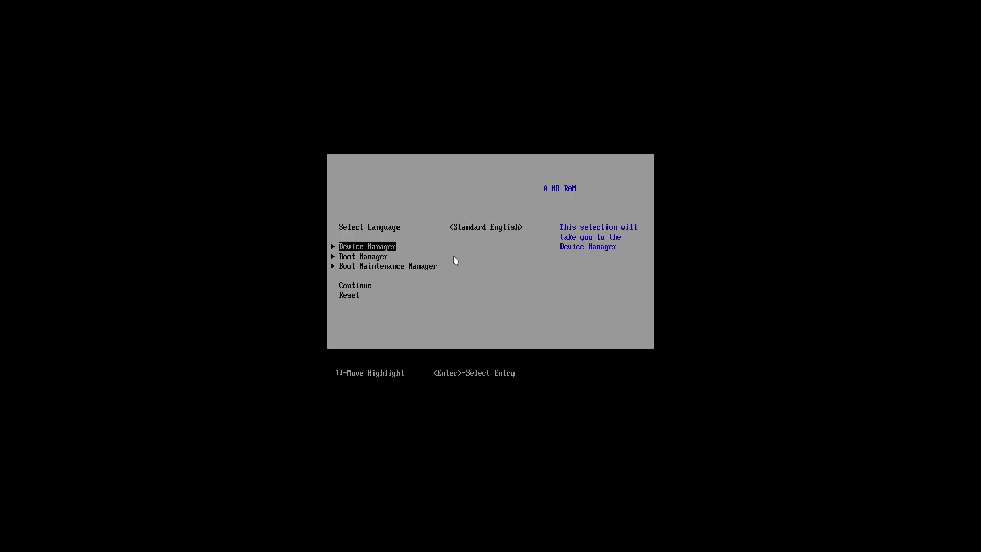
Boot from the optical drive through the UEFI Boot Manager
key(Down)
key(Return)
key(Down)
key(Return)
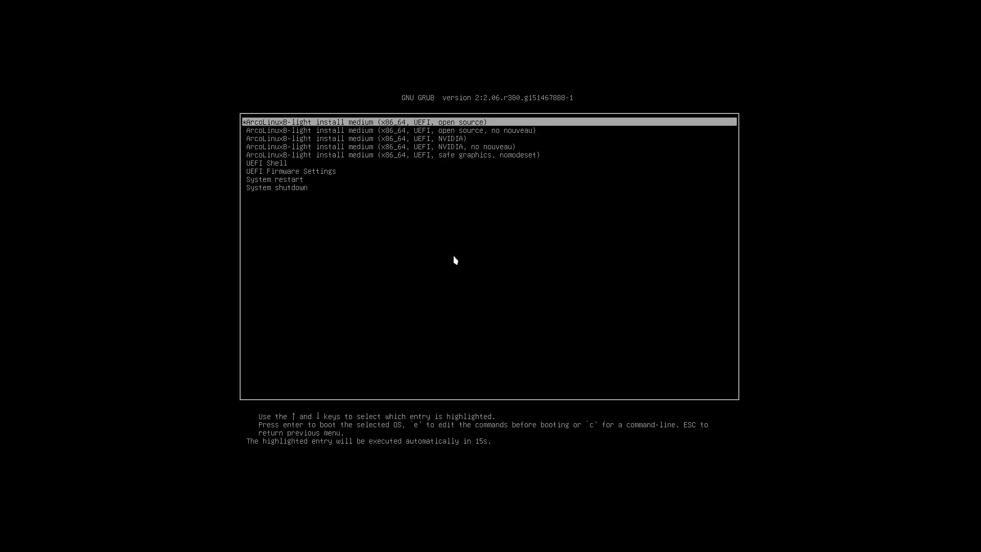
Review the GRUB entries, then boot the first x86_64 UEFI open source entry
key(Down)
key(Down)
key(Down)
key(Down)
key(Up)
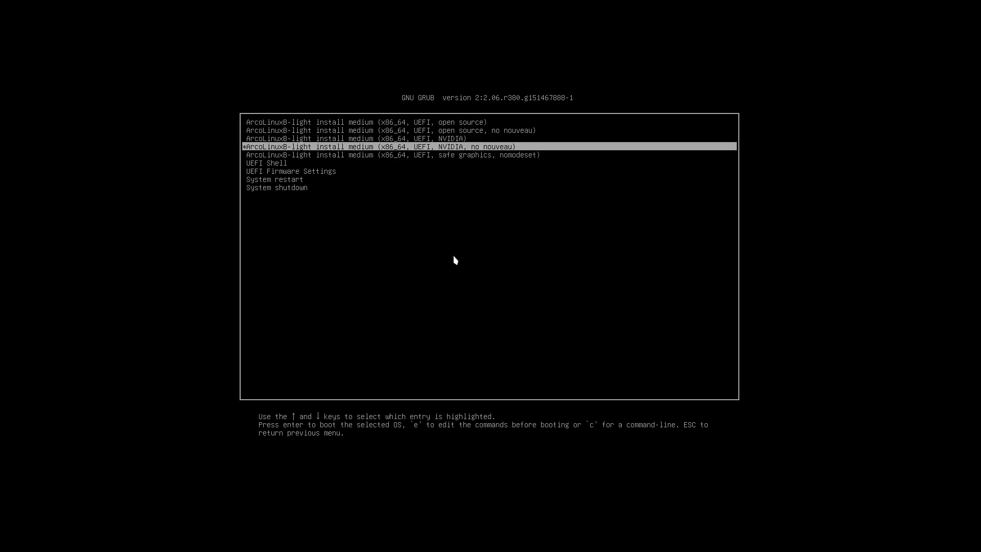
key(Up)
key(Up)
key(Up)
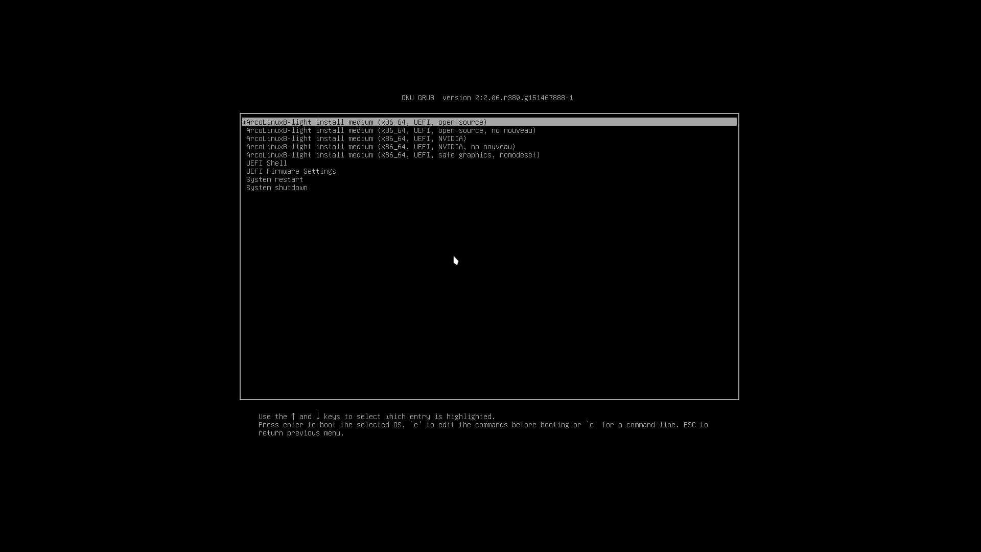
key(Down)
key(Down)
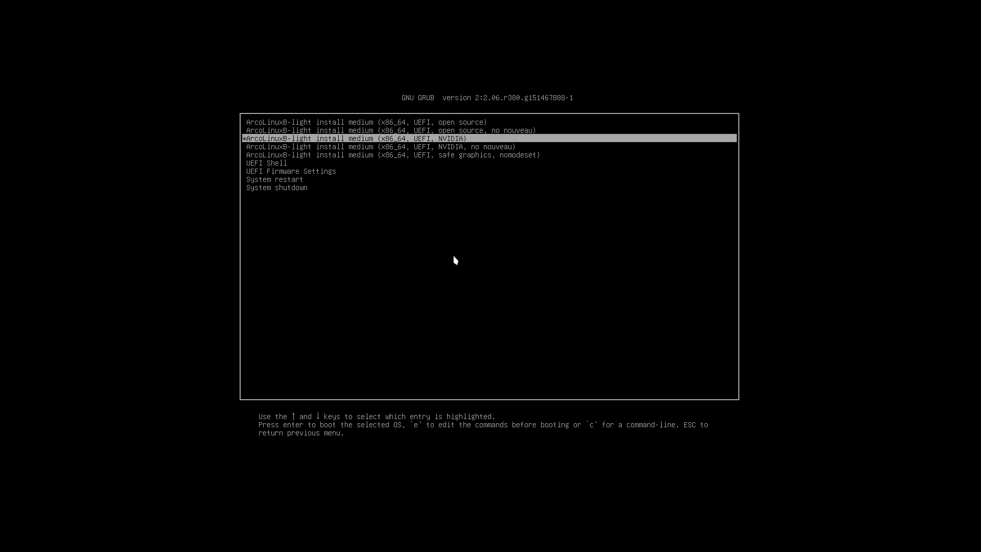
key(Down)
key(Up)
key(Up)
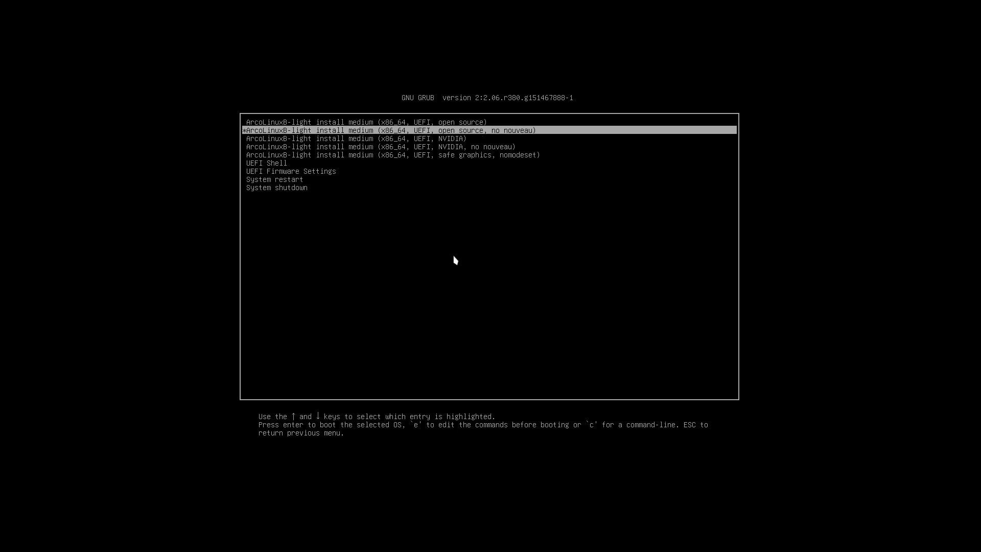
key(Down)
key(Down)
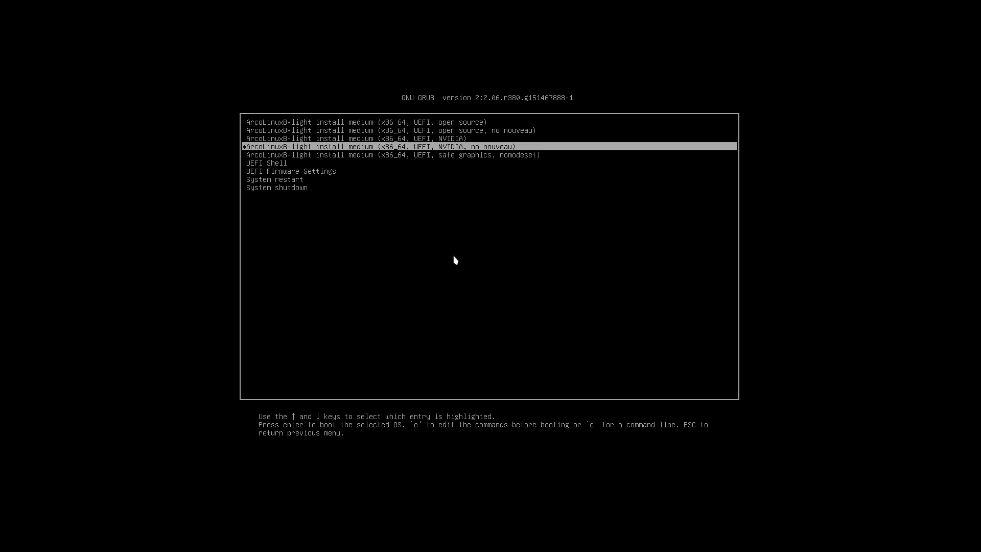
key(Down)
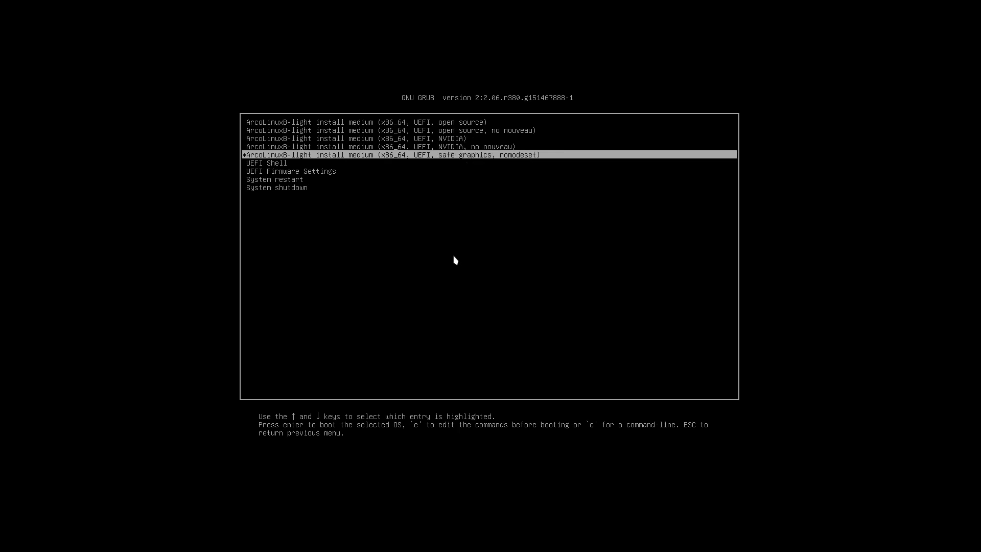
key(Up)
key(Up)
key(Up)
key(Up)
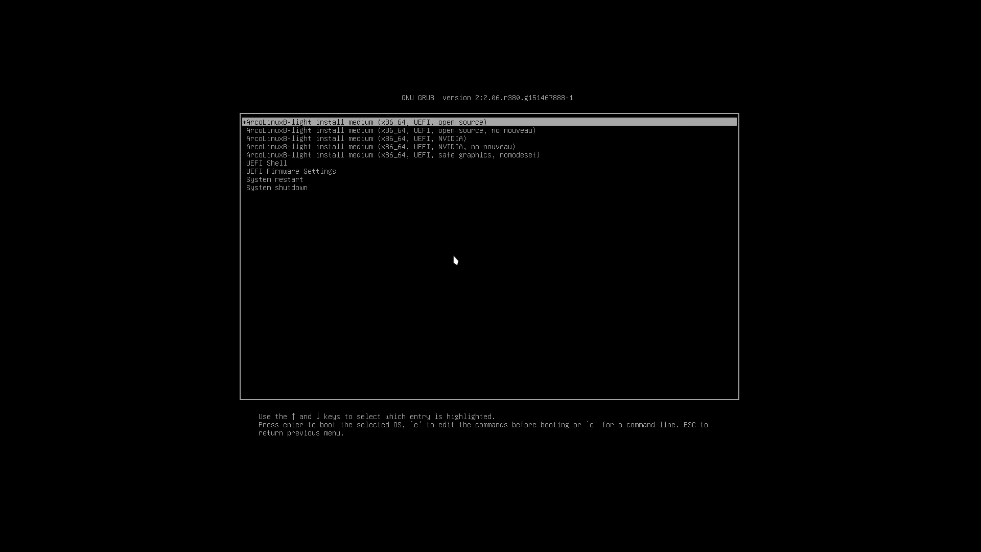
key(Return)
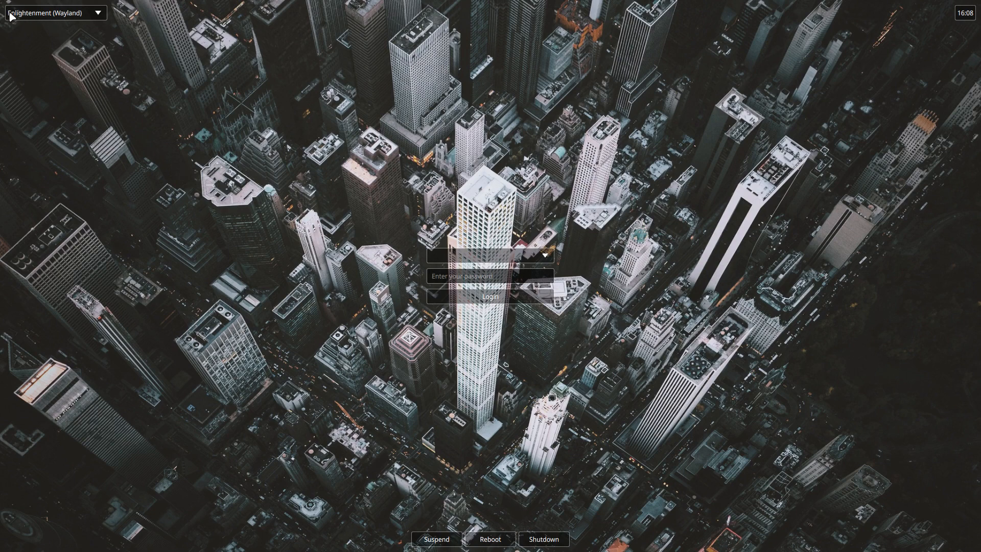
Select the plain Enlightenment session and log in as liveuser
click(97, 15)
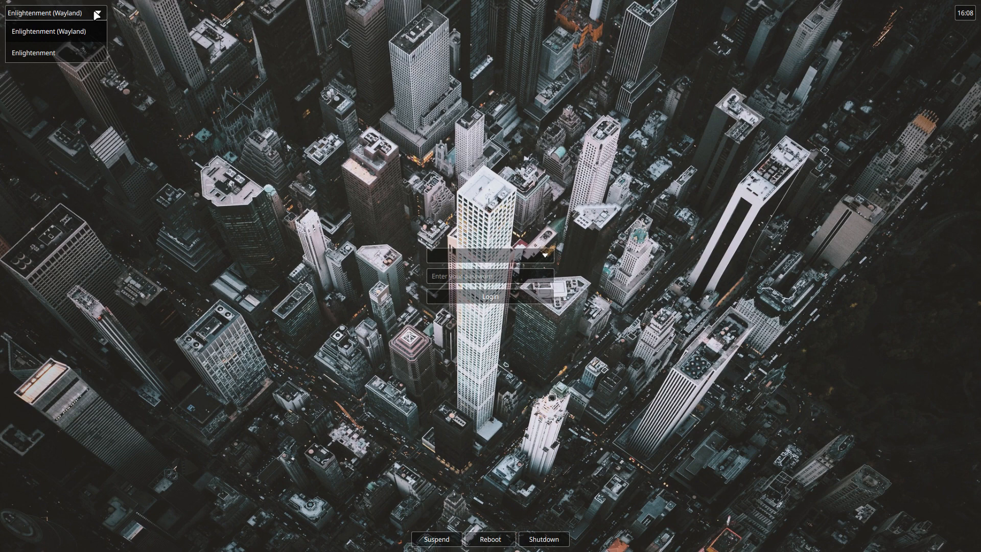
click(67, 58)
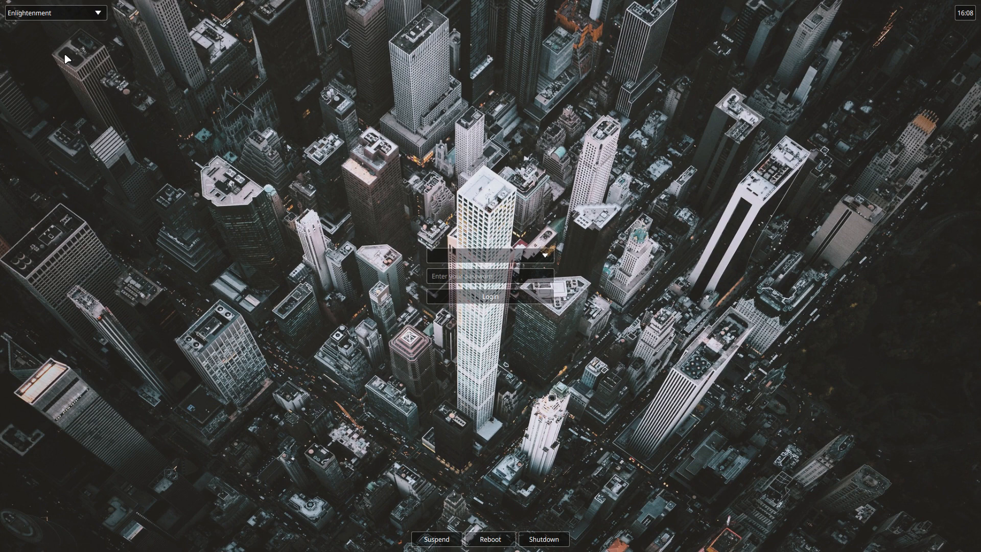
click(100, 13)
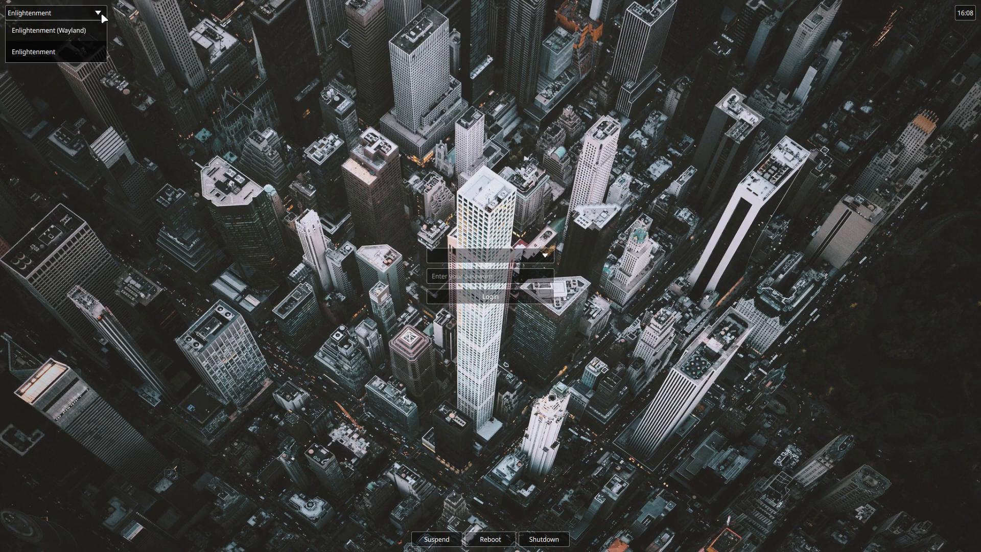
click(76, 49)
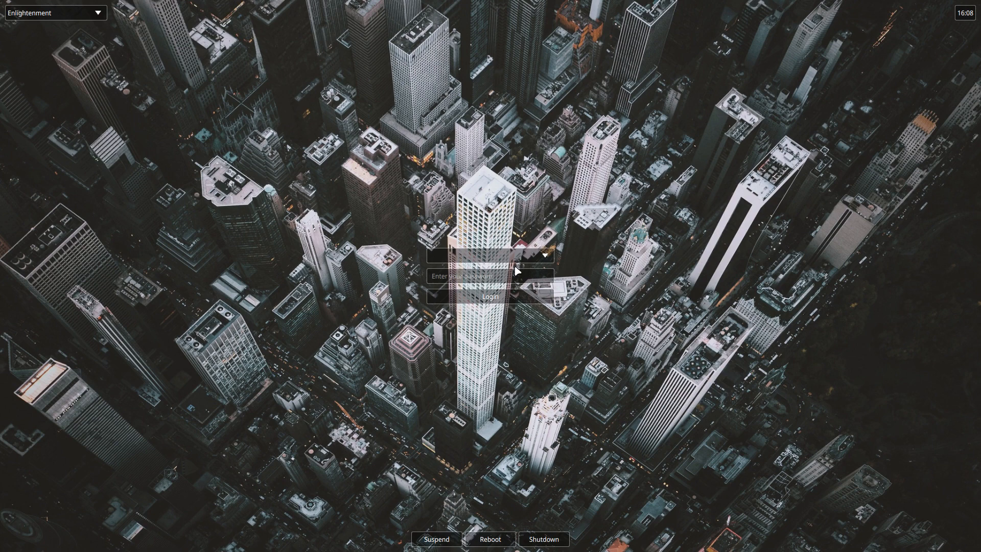
click(542, 256)
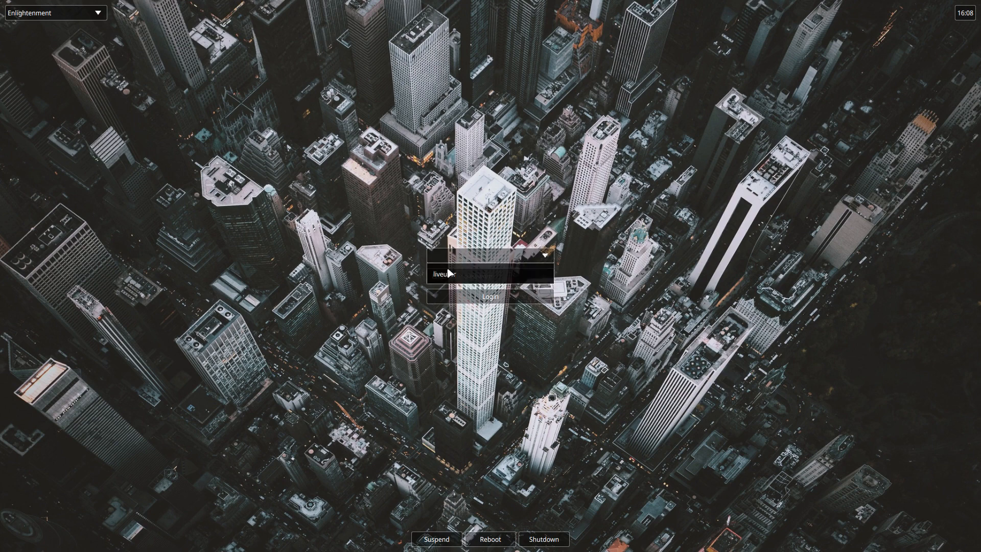
click(431, 282)
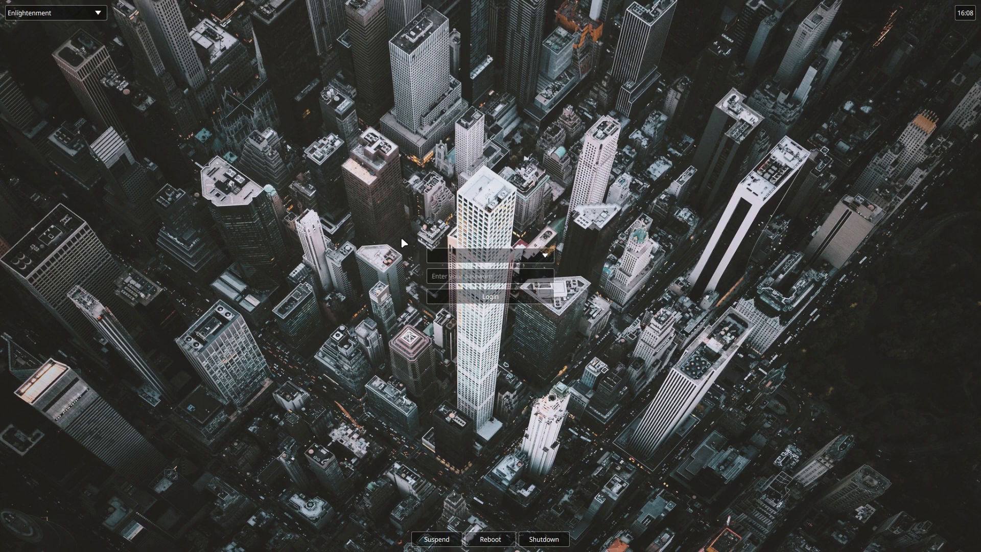
click(503, 303)
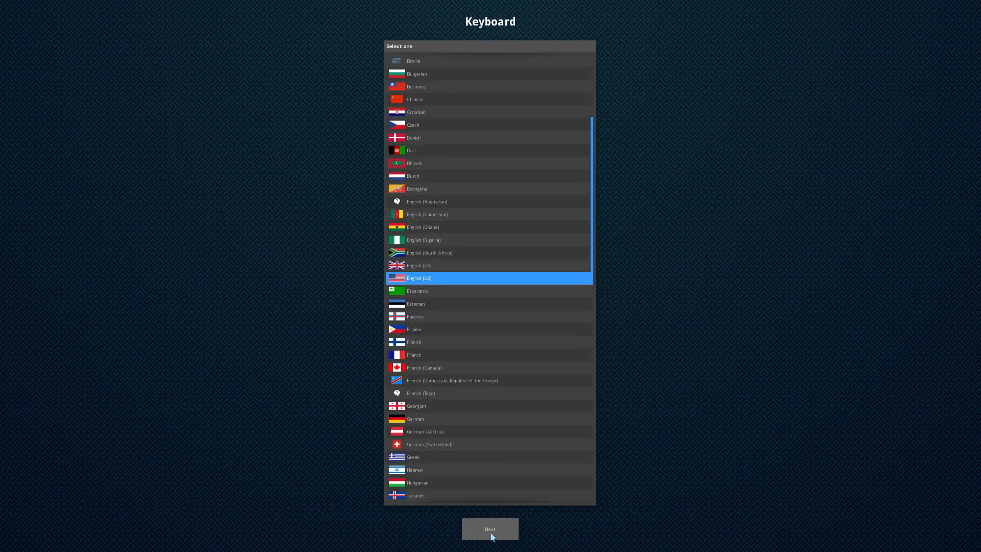
Keep the Belgian keyboard layout in the first-run wizard
scroll(499, 436, up, 5)
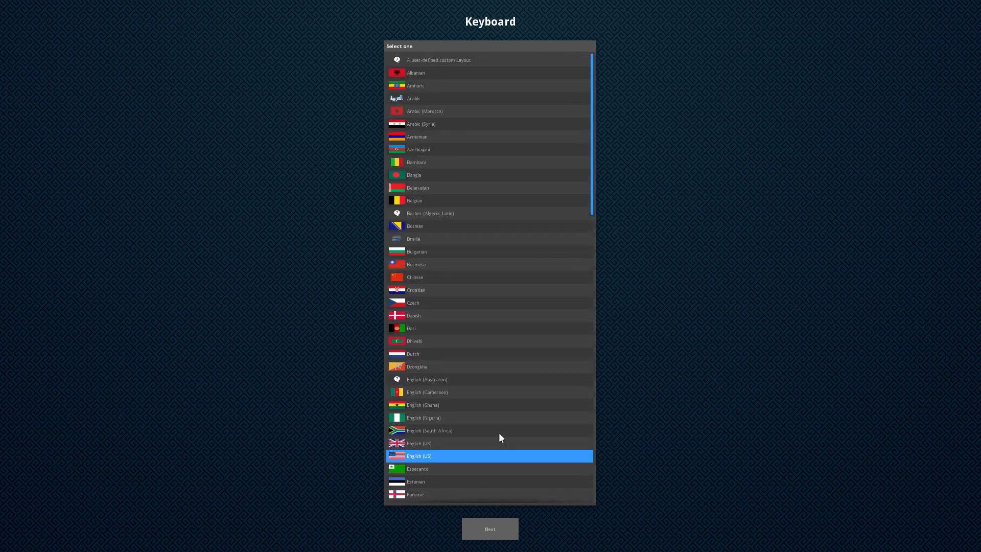
click(435, 202)
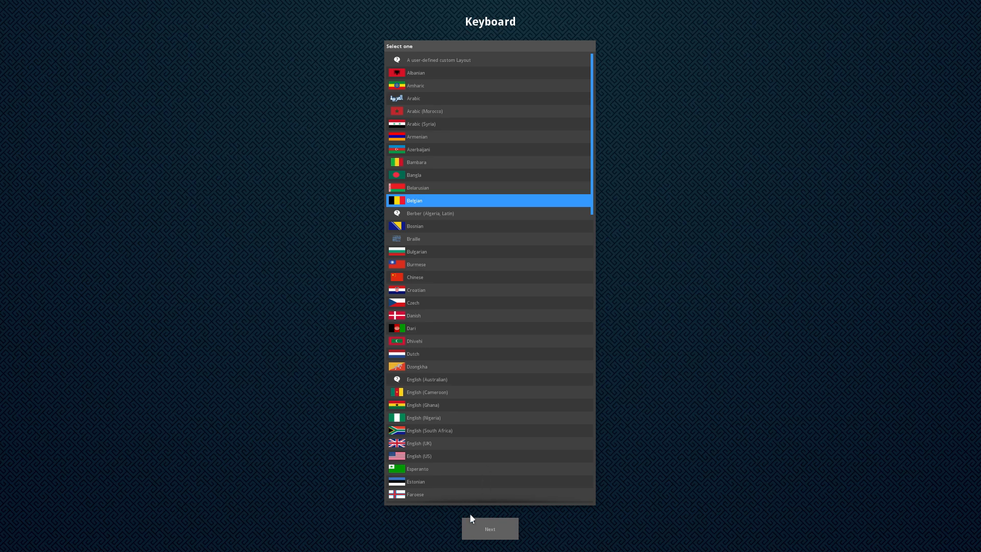
click(503, 534)
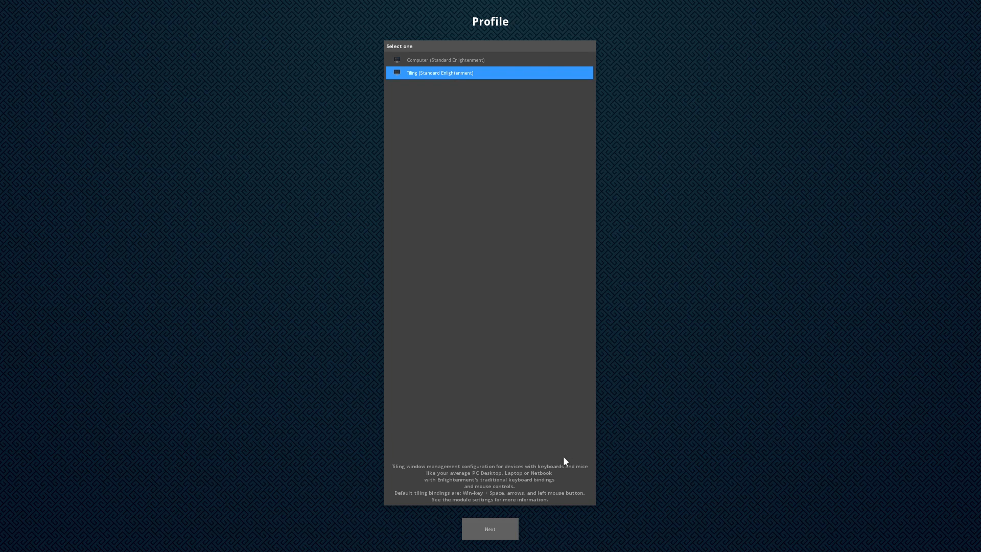
Choose the Computer (Standard Enlightenment) profile and accept the 1.0 title sizing
click(476, 60)
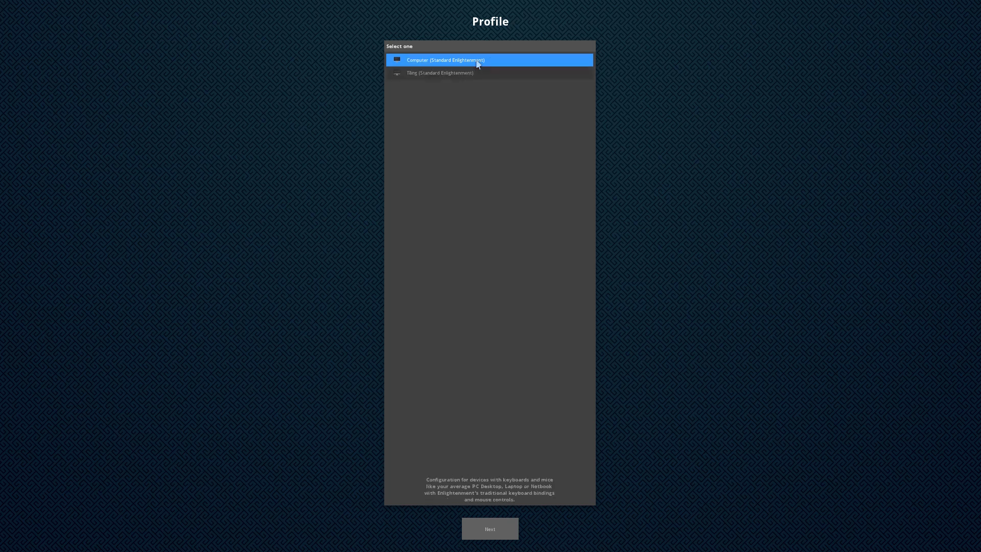
click(497, 529)
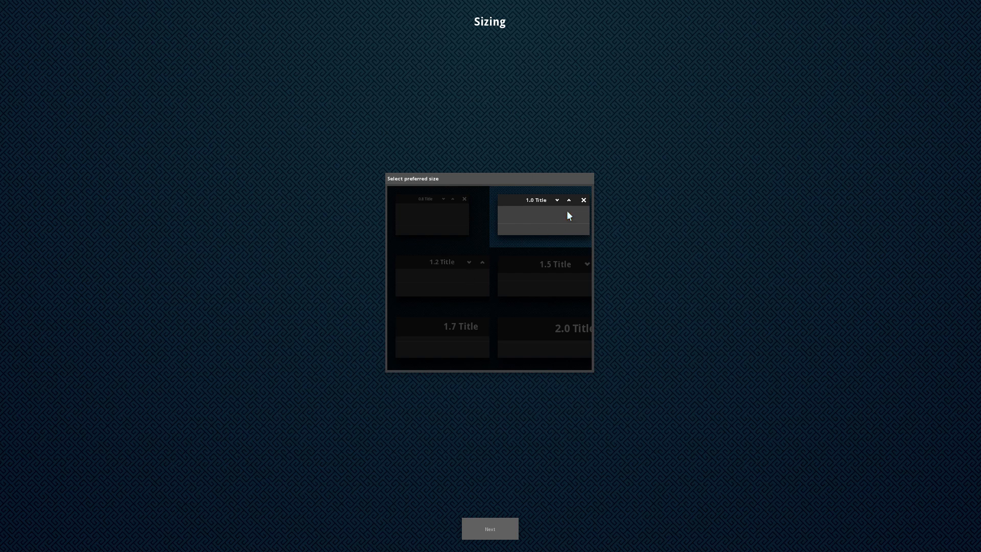
click(505, 526)
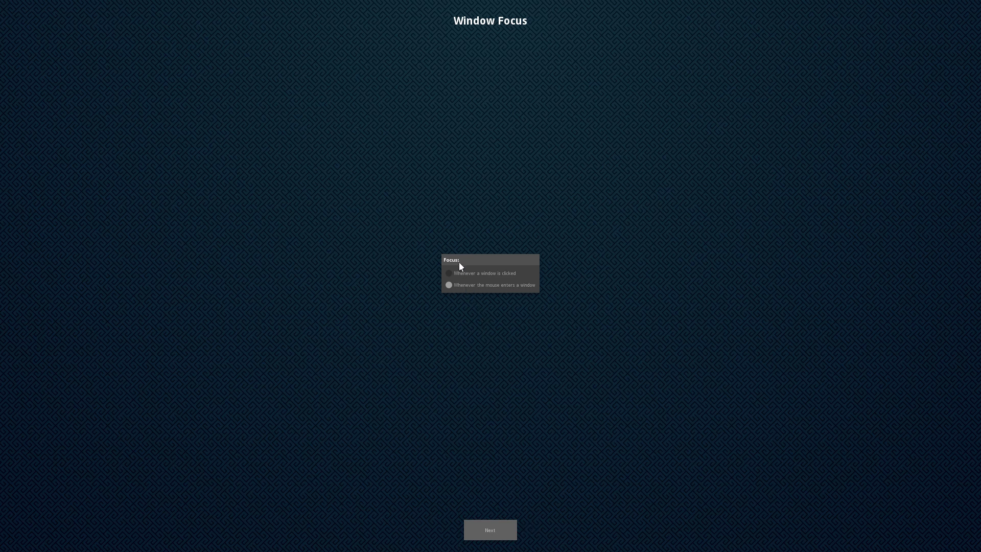
Accept default window focus, network, bluetooth, compositing, updates and taskbar settings to finish setup
click(492, 525)
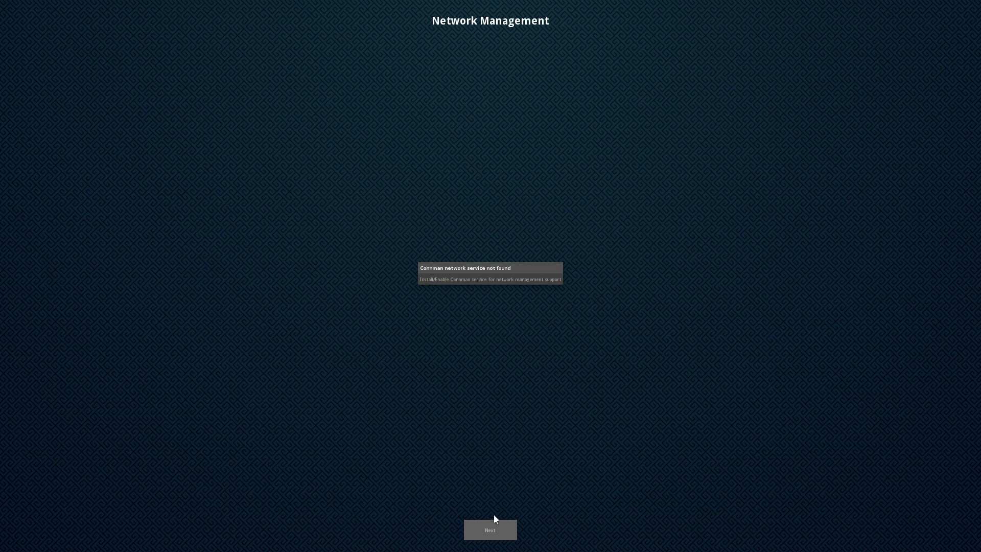
click(493, 531)
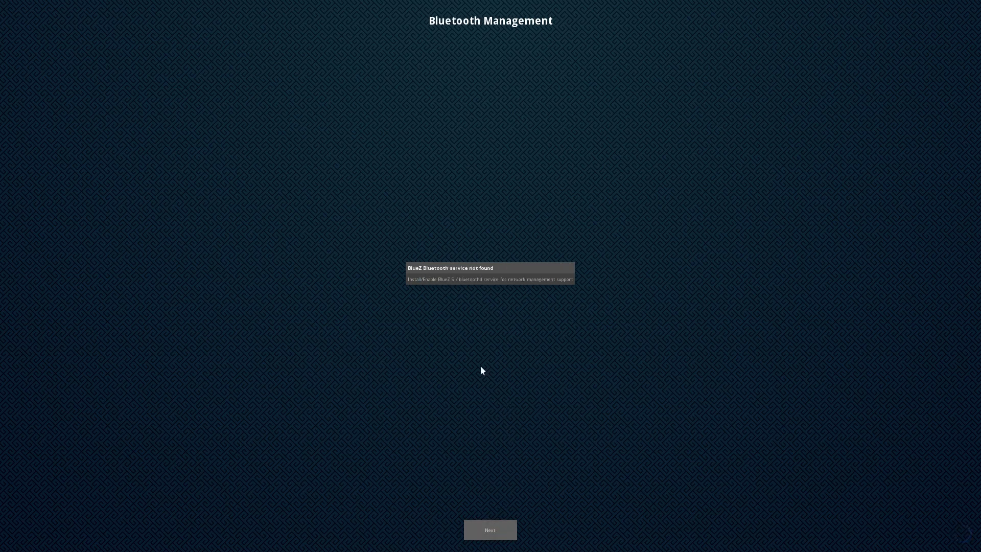
click(505, 535)
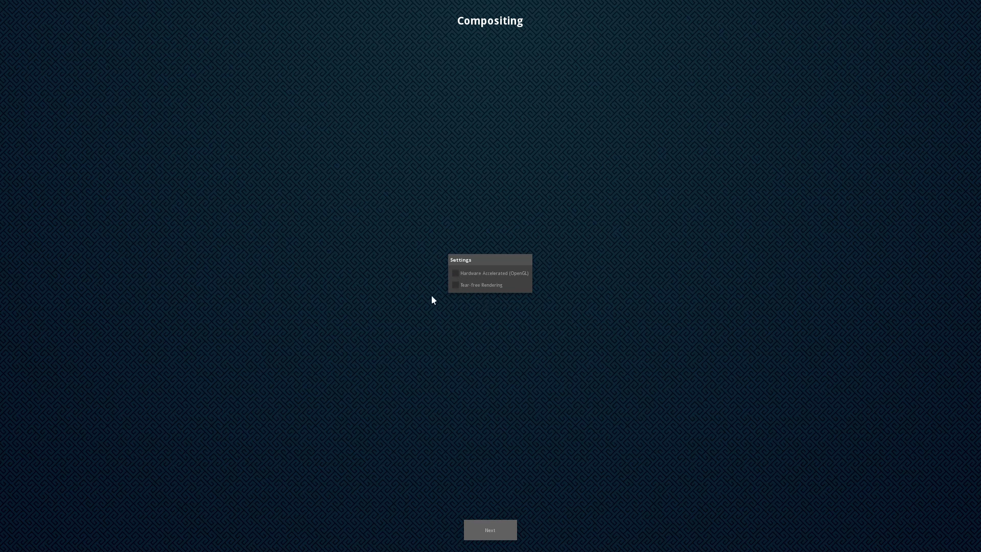
click(491, 531)
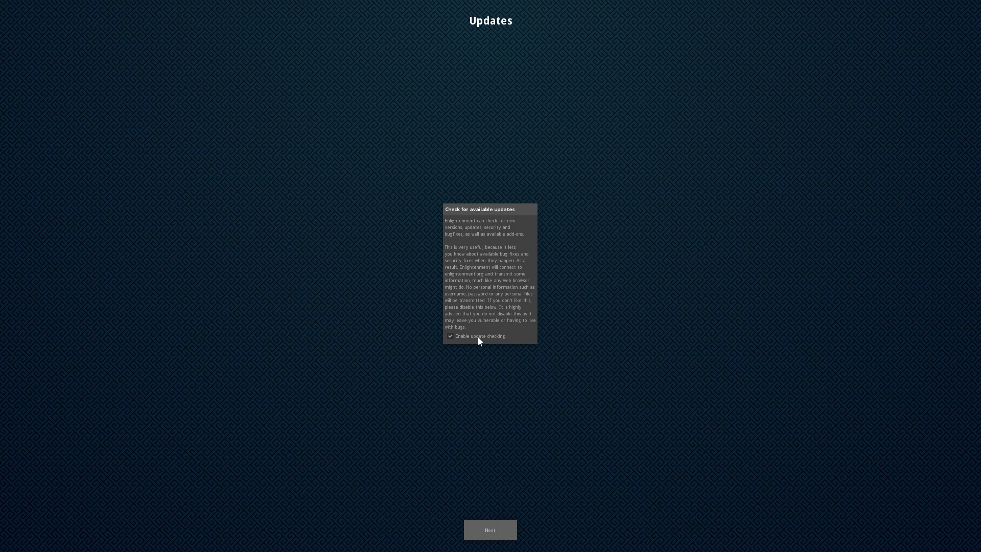
click(496, 535)
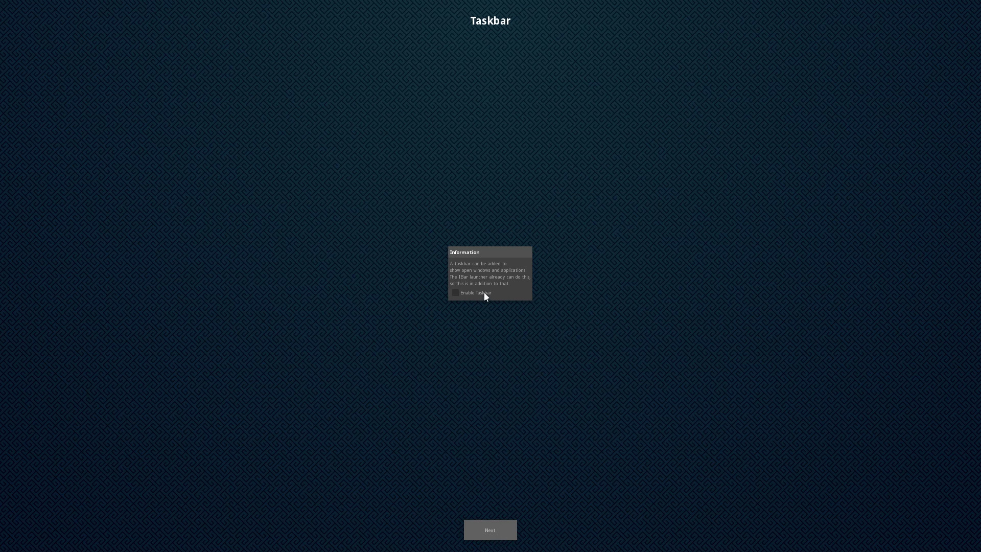
click(499, 529)
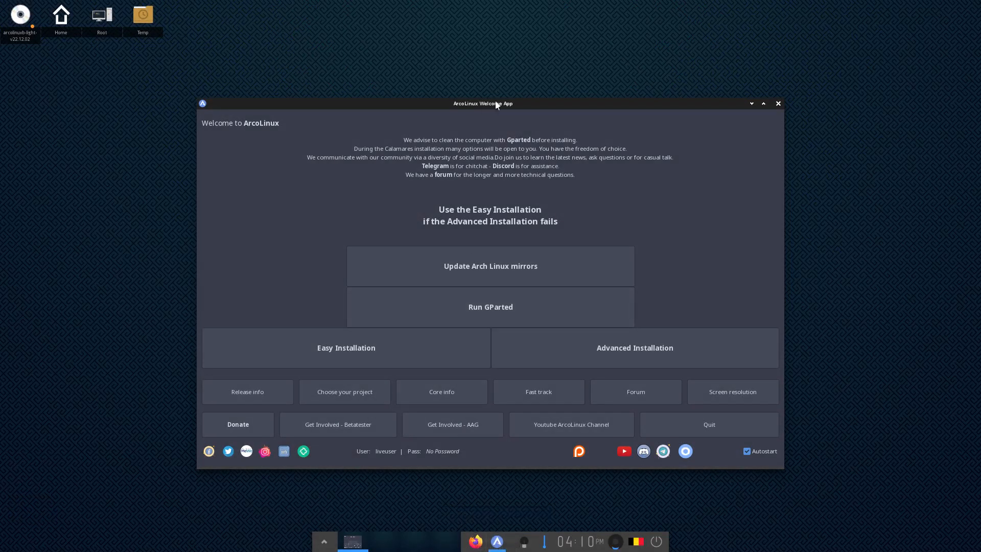
Move the Welcome window up, dismiss the ACPI error, and launch Easy Installation
drag(495, 103, 491, 69)
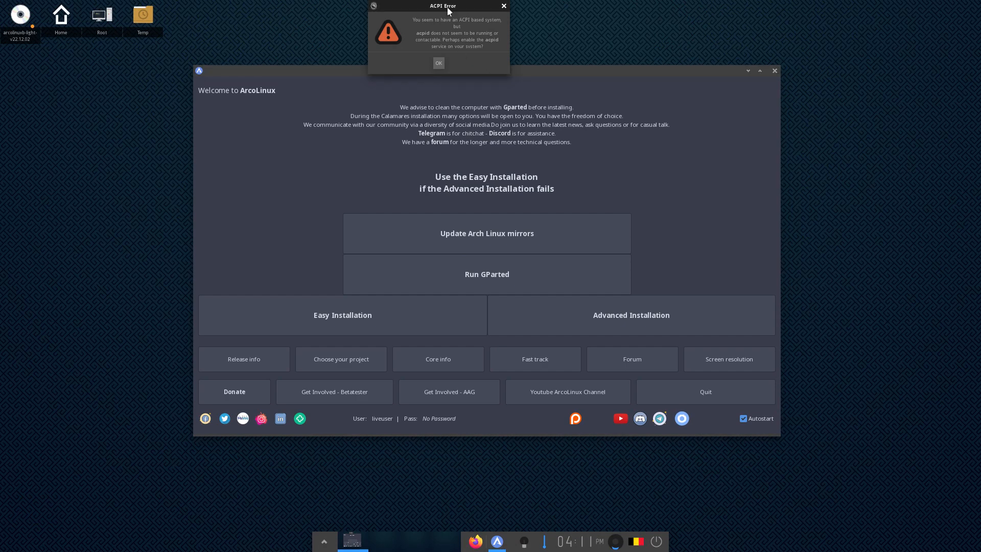
drag(451, 8, 888, 64)
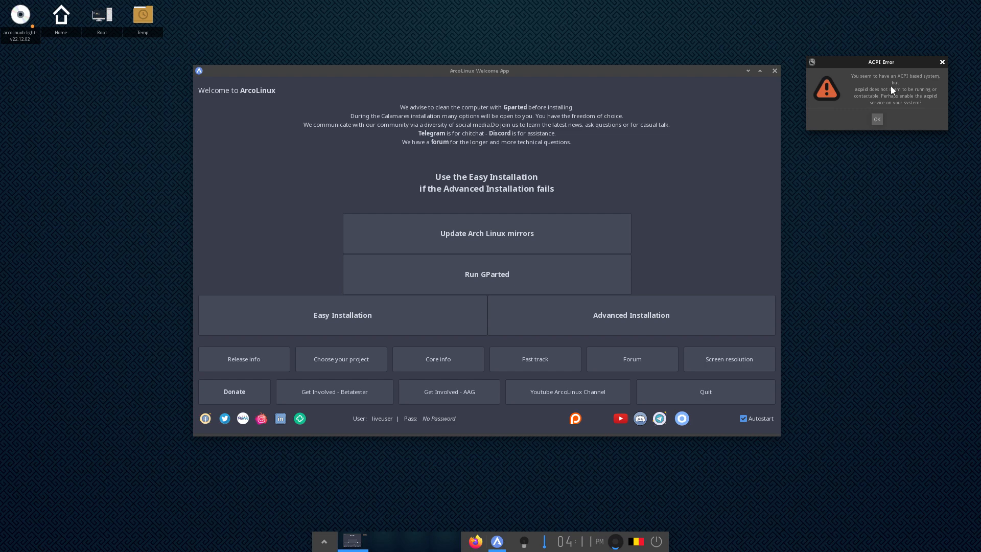
click(879, 122)
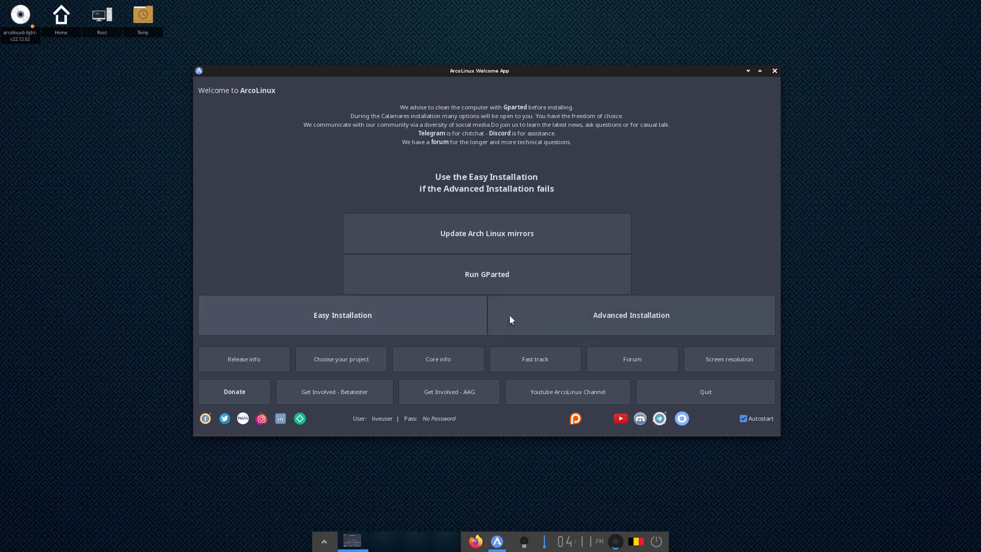
click(453, 322)
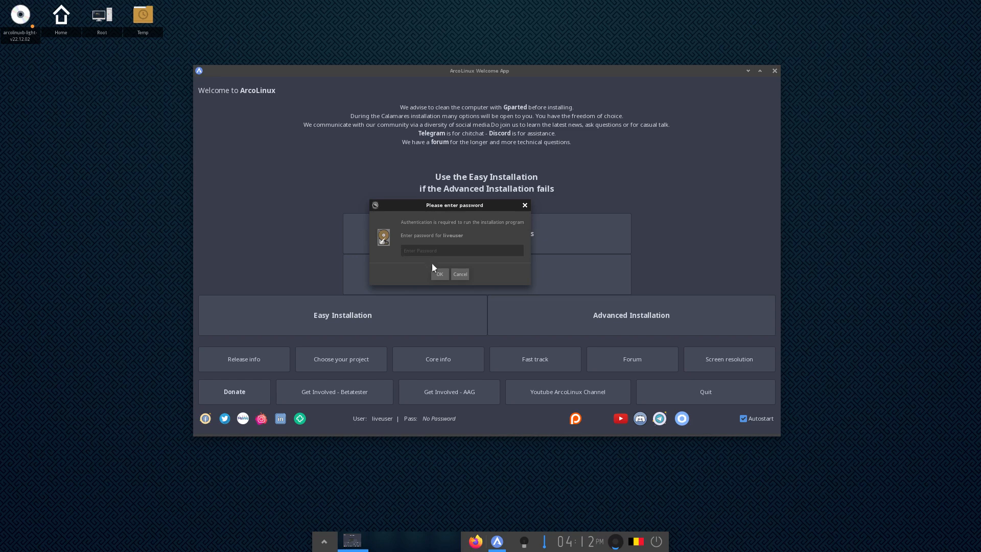
Launch Calamares, keep Europe/Brussels location, and choose the Belgian keyboard layout
click(440, 275)
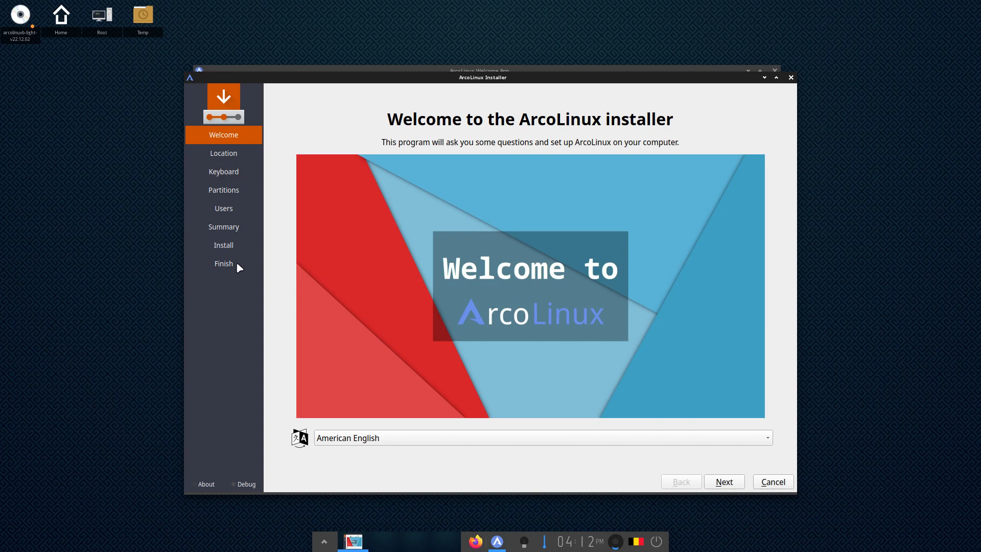
click(737, 484)
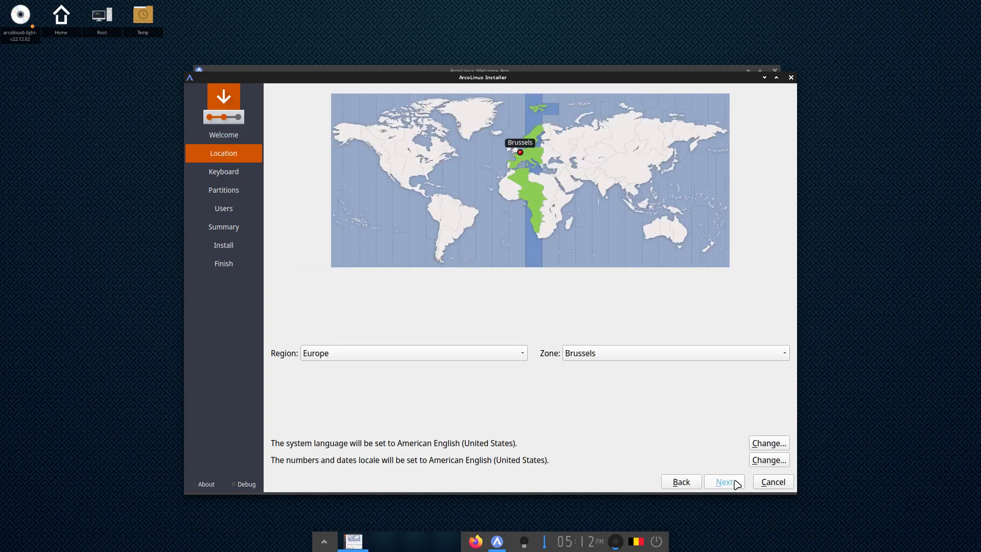
click(737, 484)
scroll(391, 378, up, 5)
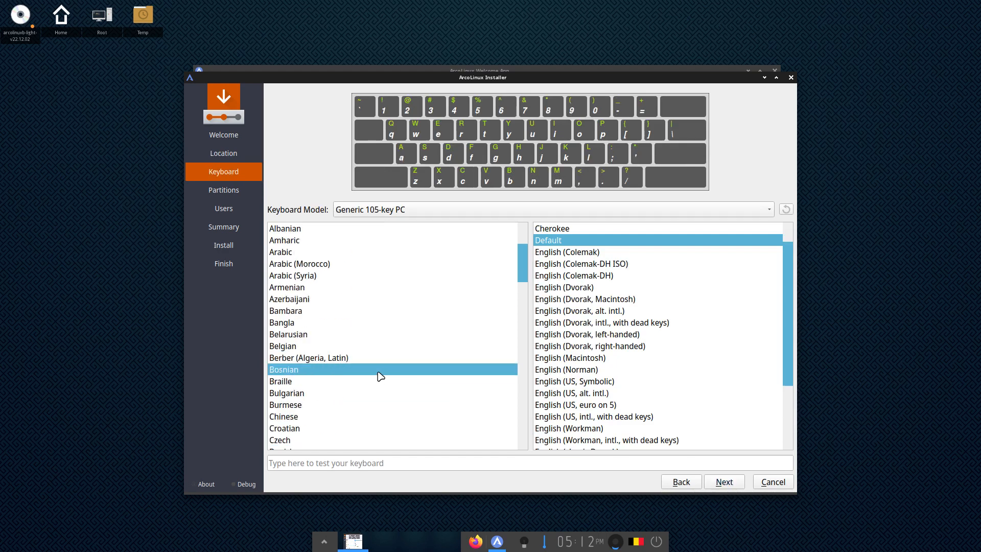
click(317, 346)
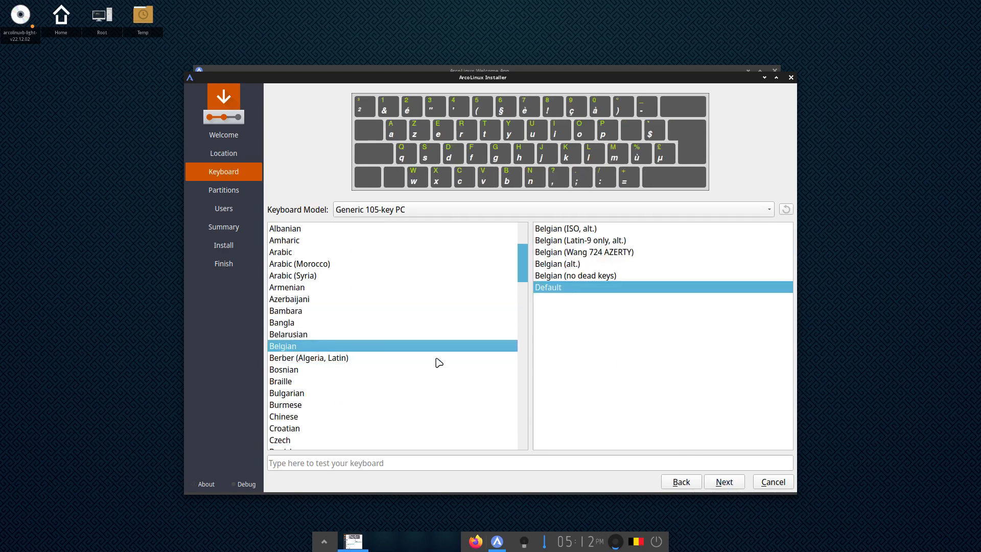
click(724, 482)
Set partitioning to Erase disk with ext4 filesystem and No Swap
click(338, 169)
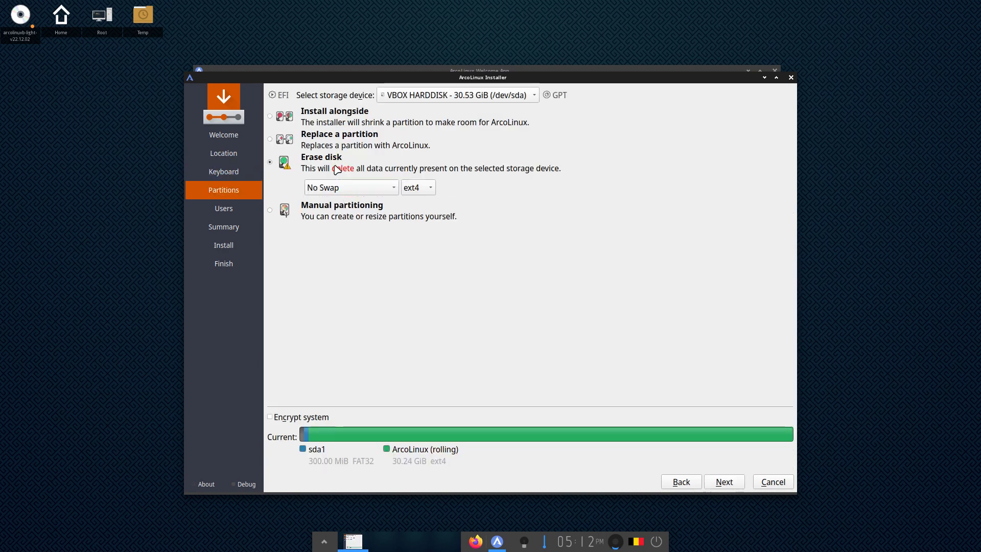
click(417, 187)
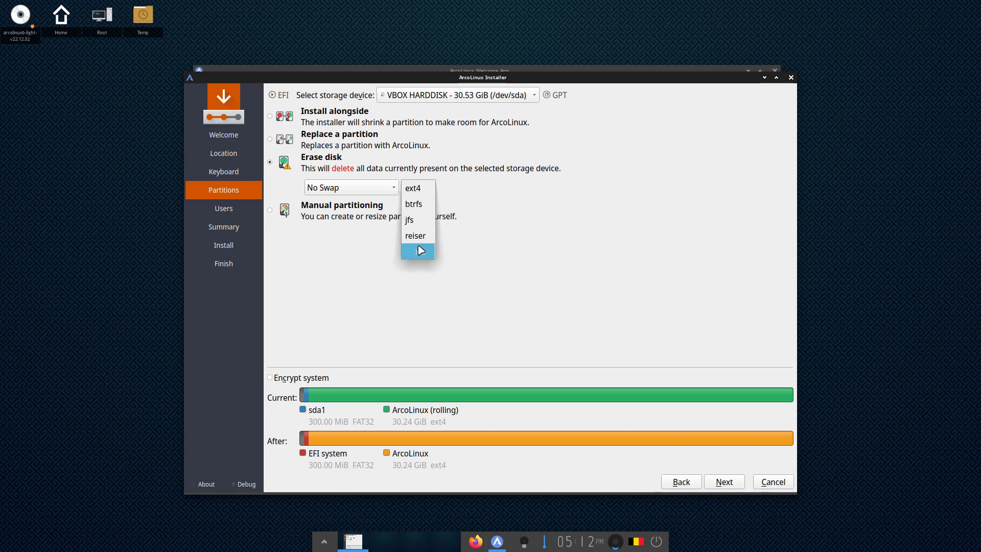
click(385, 190)
click(592, 303)
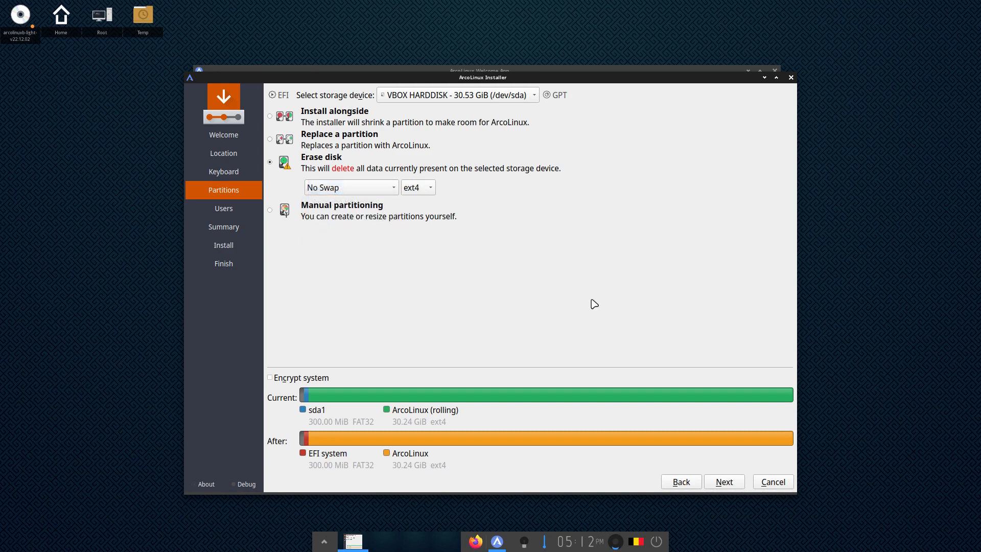
Enter the user's name and matching password, enable automatic login, and reuse the password for administrator
click(727, 483)
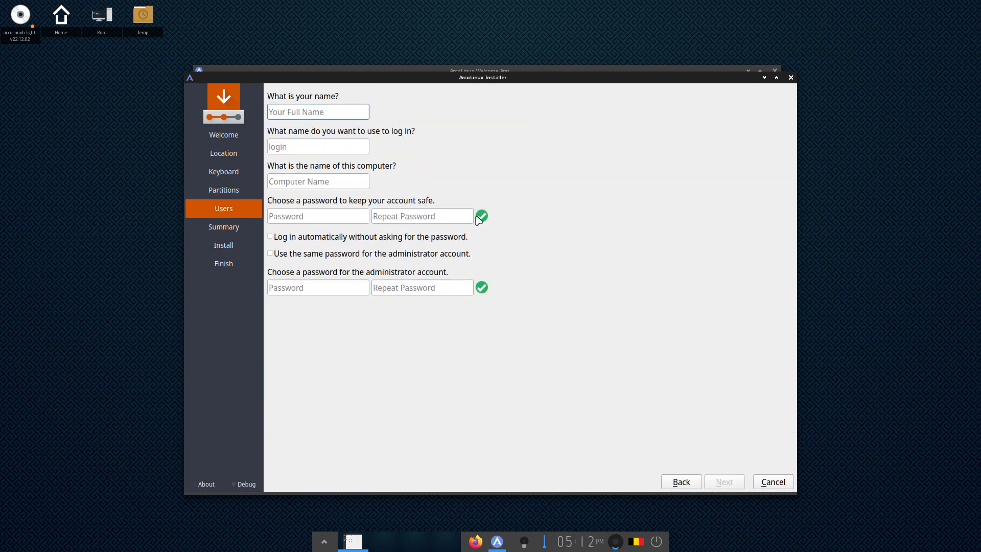
text(erik)
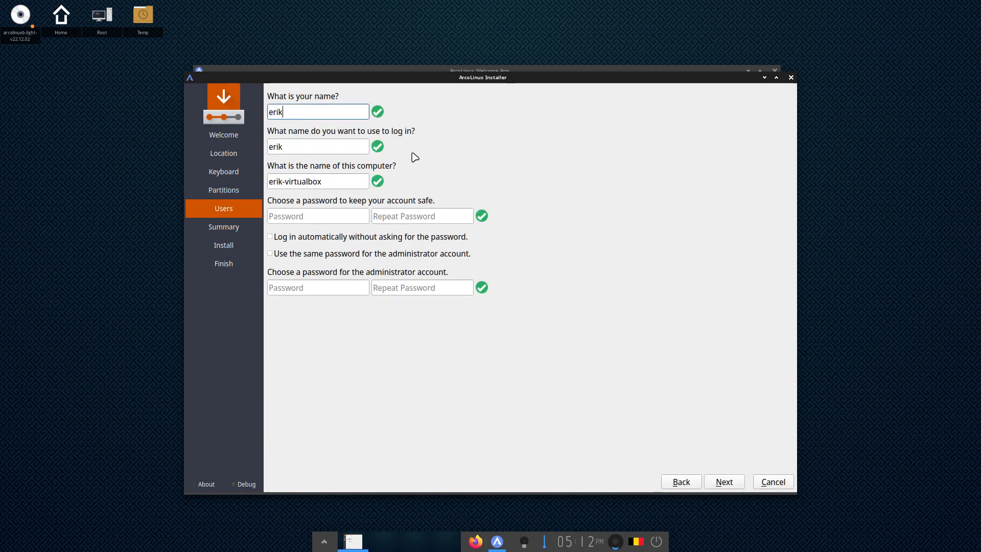
key(Tab)
key(Tab)
key(Tab)
text(****)
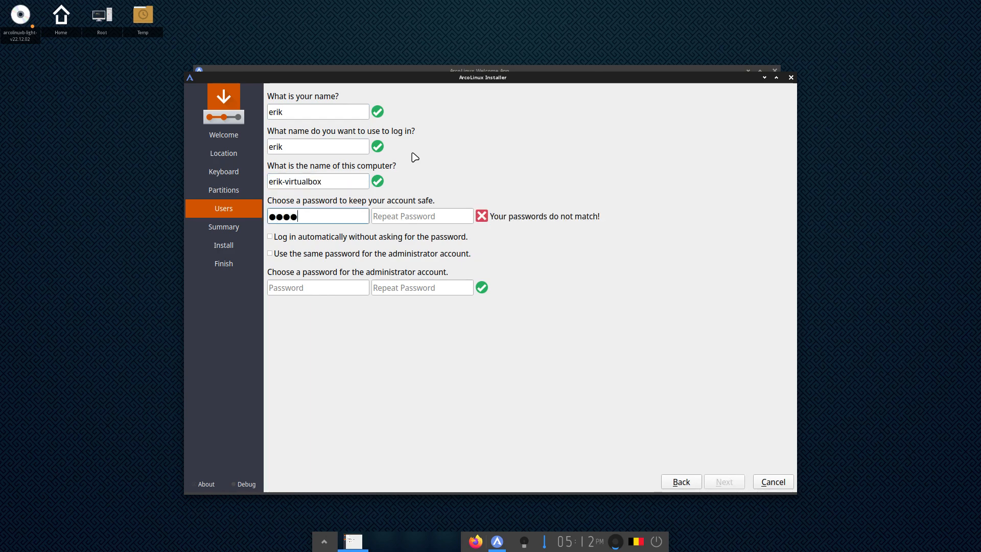
key(Tab)
text(*****)
key(BackSpace)
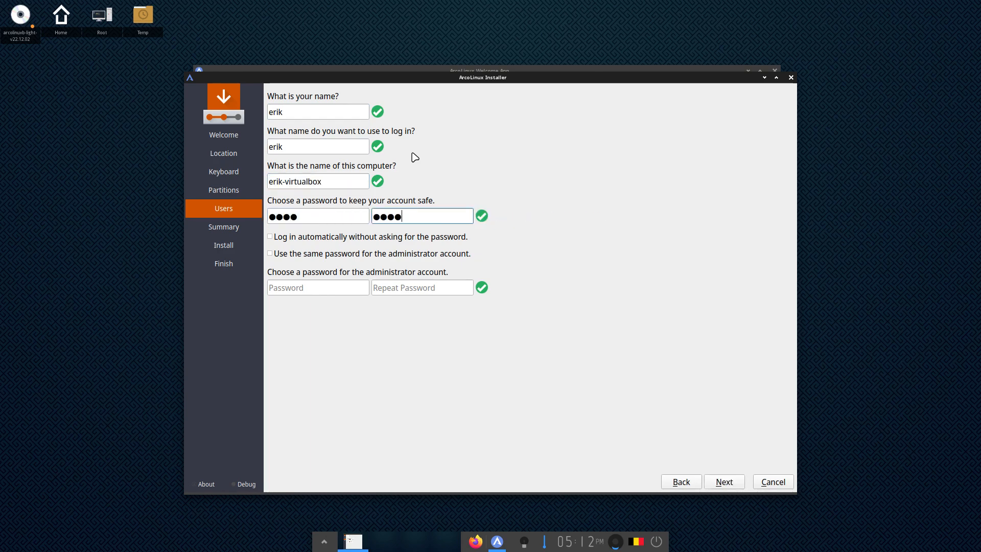
click(316, 238)
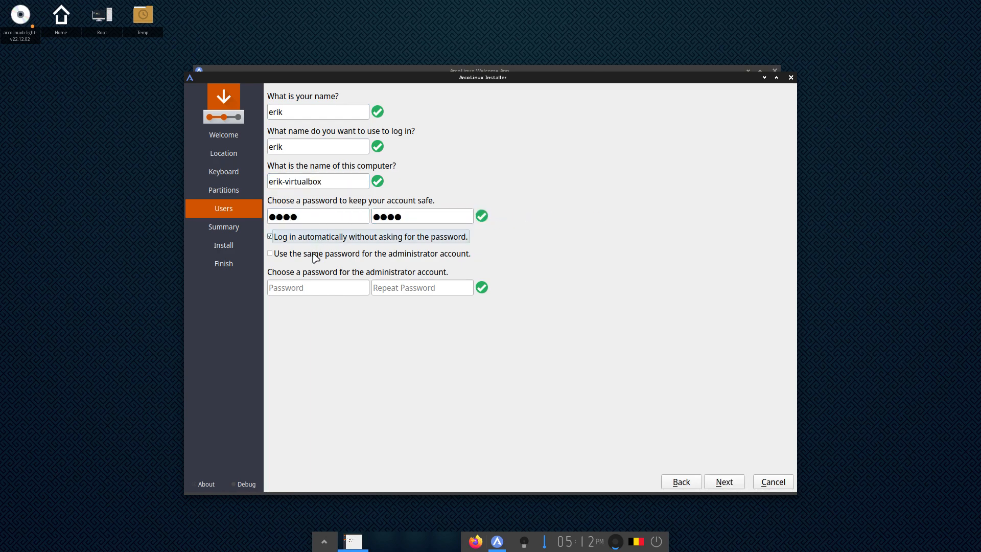
click(313, 253)
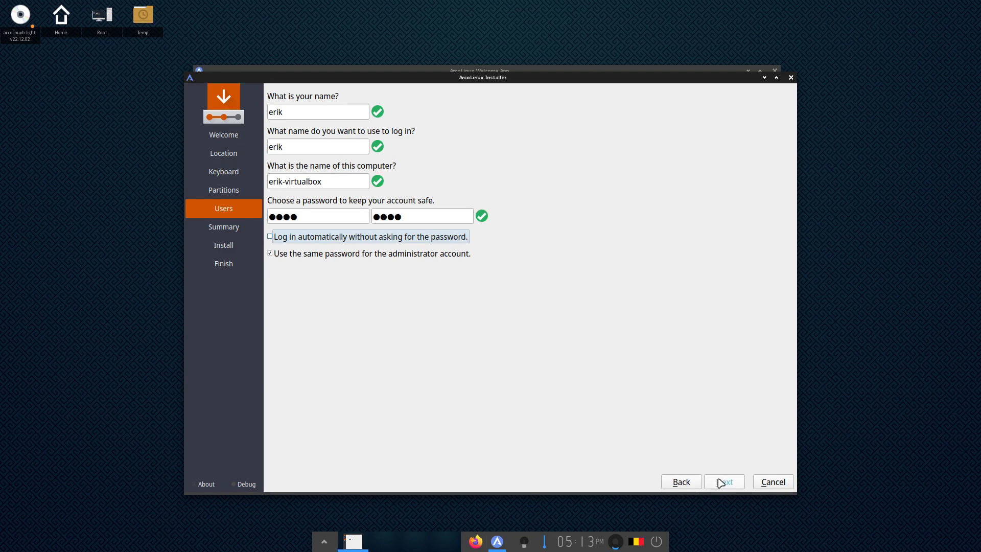
Quit the half-finished Calamares setup and relaunch Advanced Installation from the Welcome App, authenticating
click(770, 482)
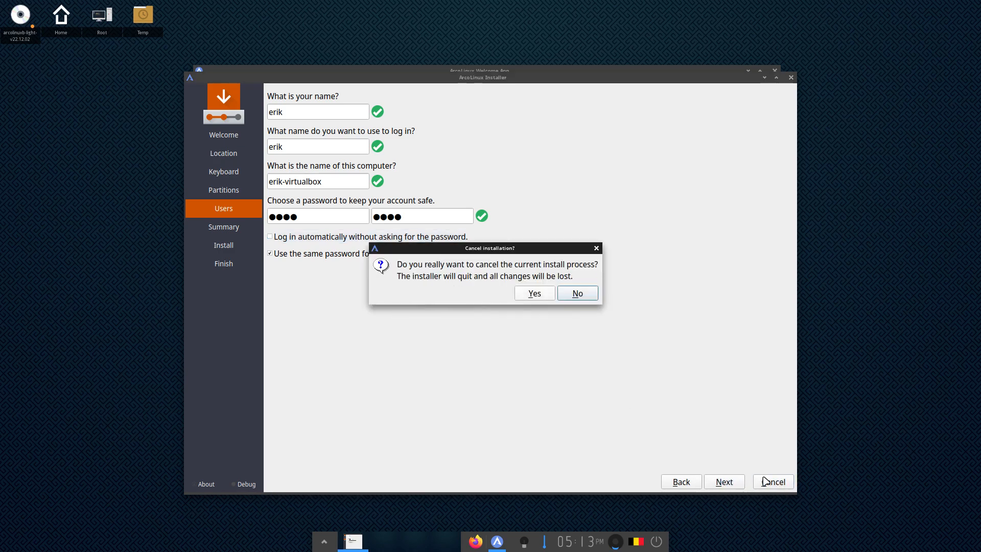
click(537, 294)
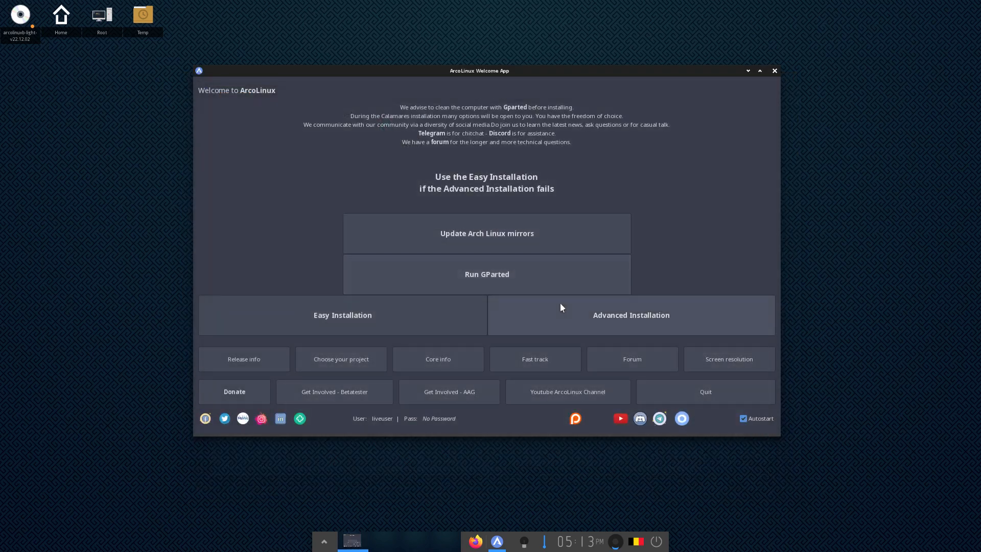
click(597, 314)
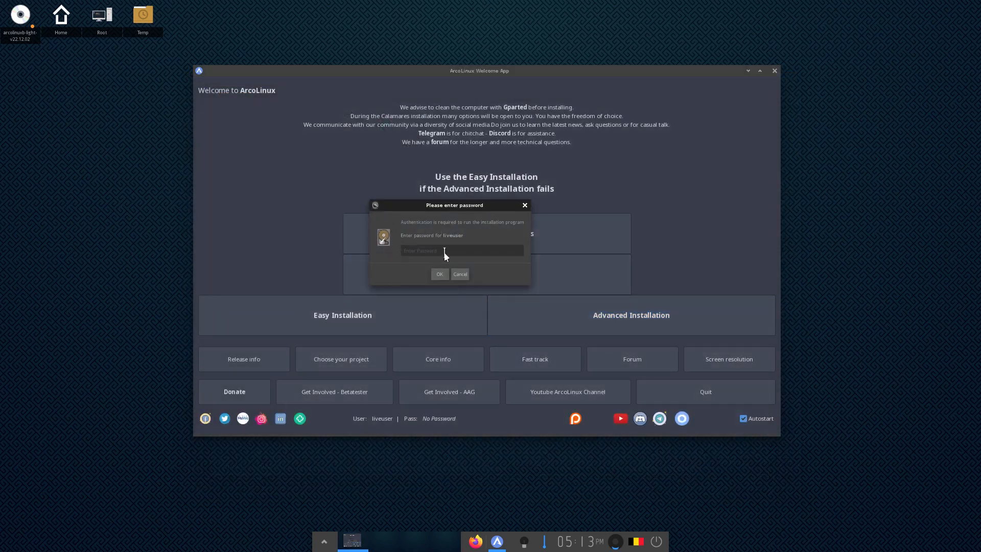
click(440, 274)
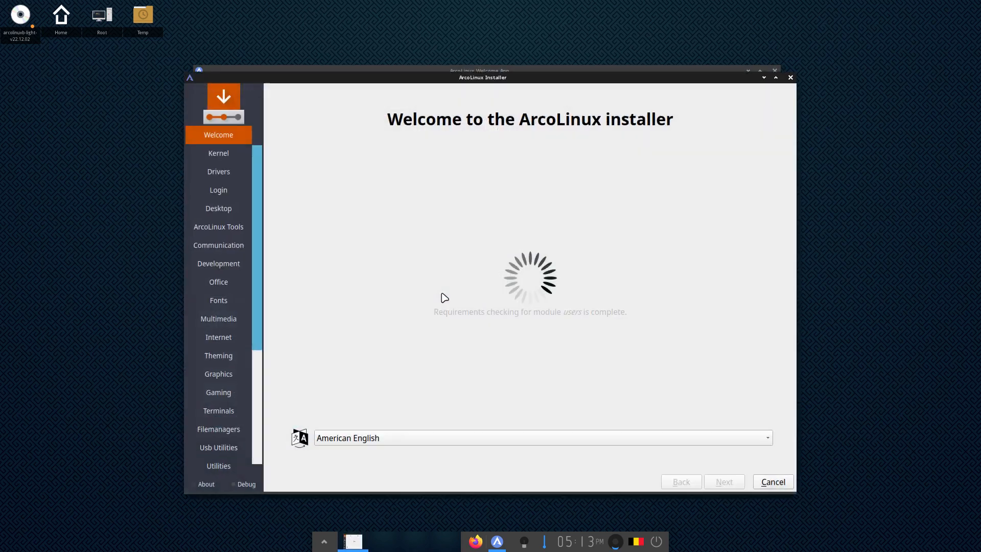
Keep the default kernel and skip the drivers, login manager, desktop and ArcoLinux Tools pages
click(734, 485)
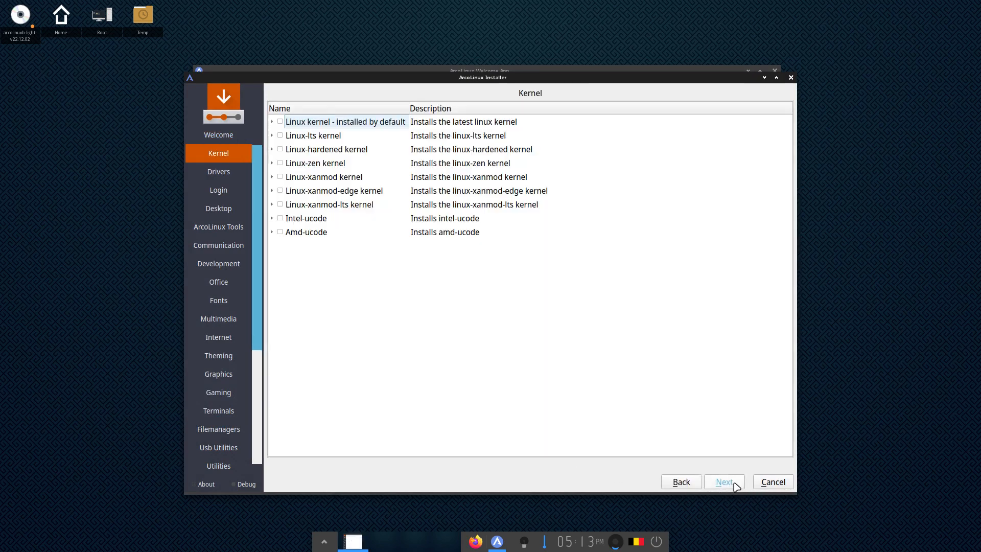
click(735, 485)
click(734, 485)
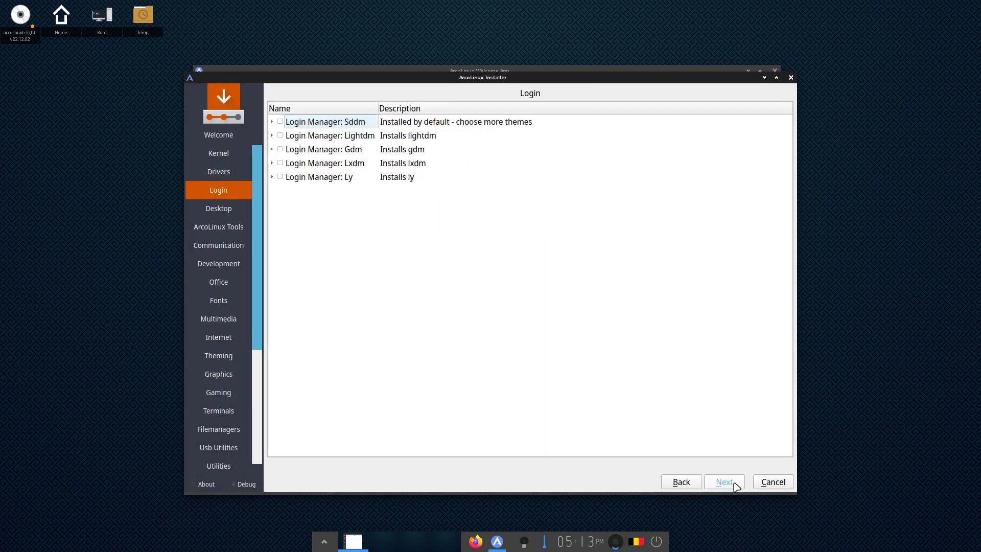
click(734, 485)
click(734, 485)
click(734, 485)
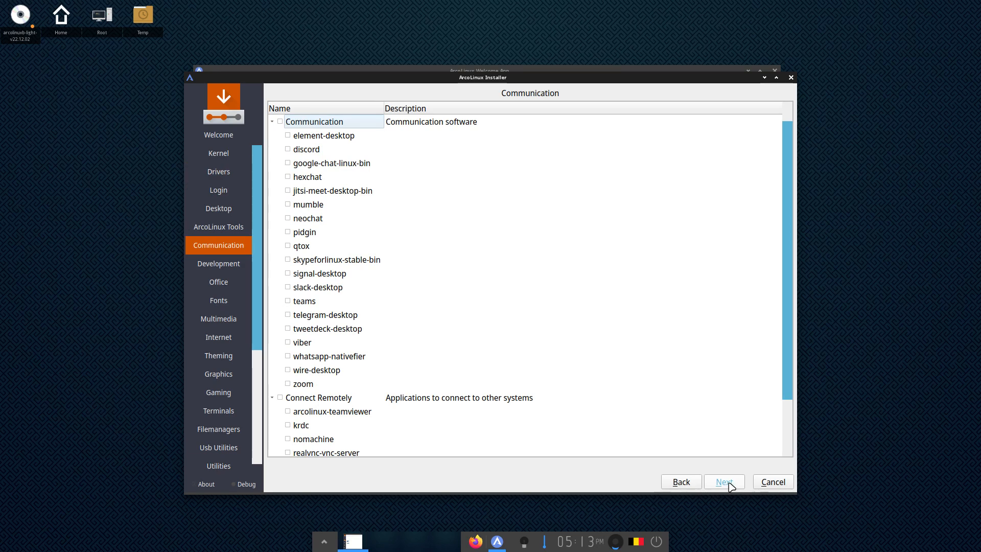
Skip the development, office, fonts, multimedia, internet, theming, graphics, gaming and terminals pages without selecting anything
click(730, 486)
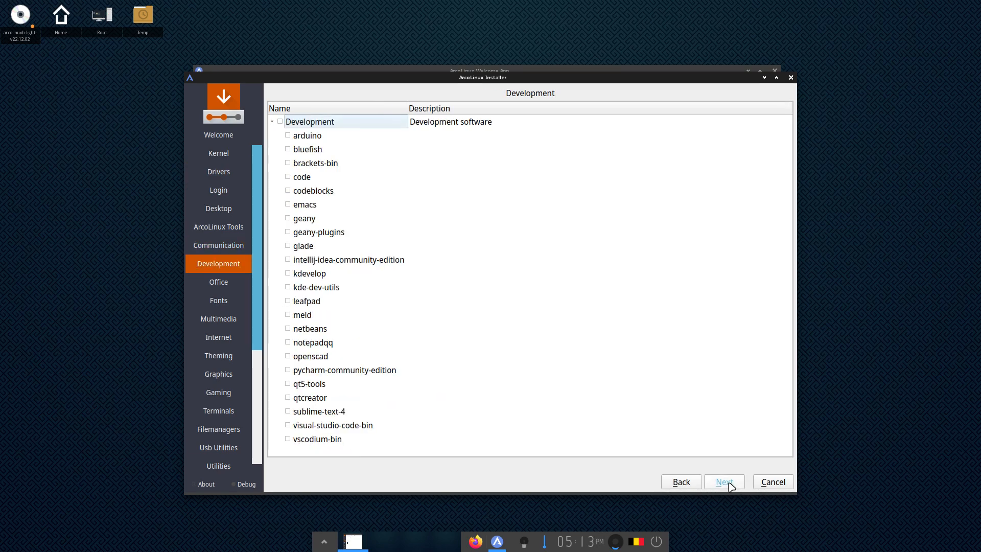
click(730, 485)
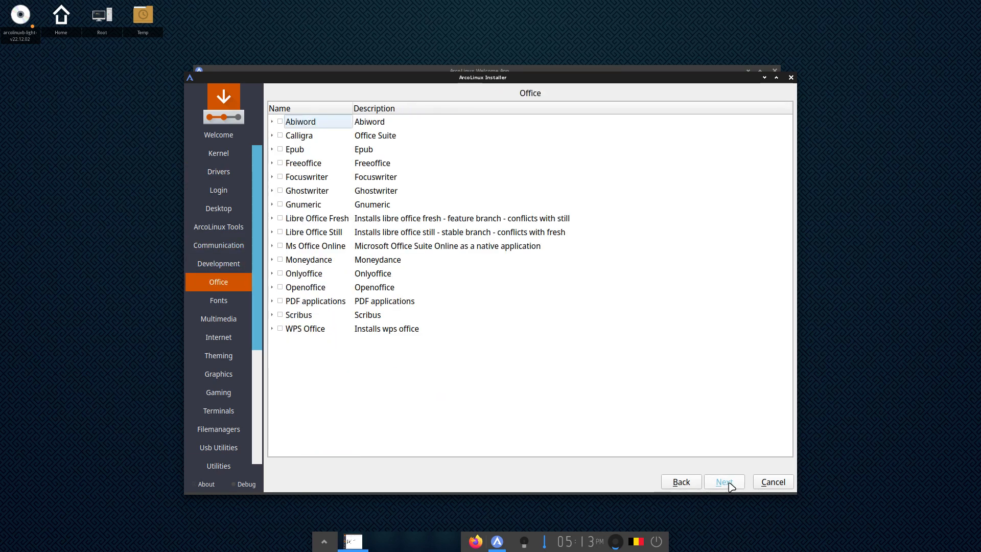
click(730, 485)
click(730, 485)
click(730, 485)
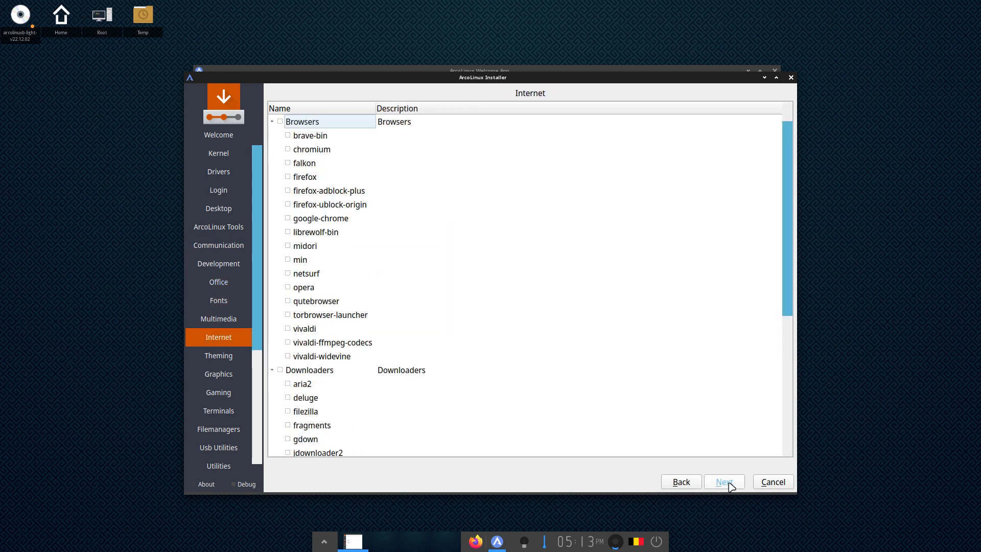
click(730, 485)
click(730, 485)
click(730, 485)
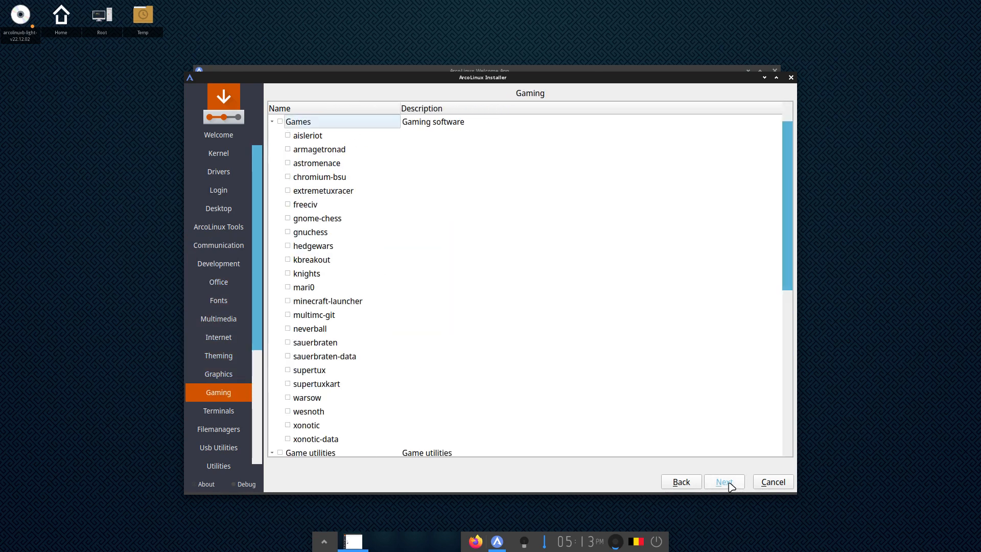
click(730, 485)
Return to the graphics page, then continue unticked through gaming, terminals, USB and utilities to ArcoLinux Dev
click(681, 482)
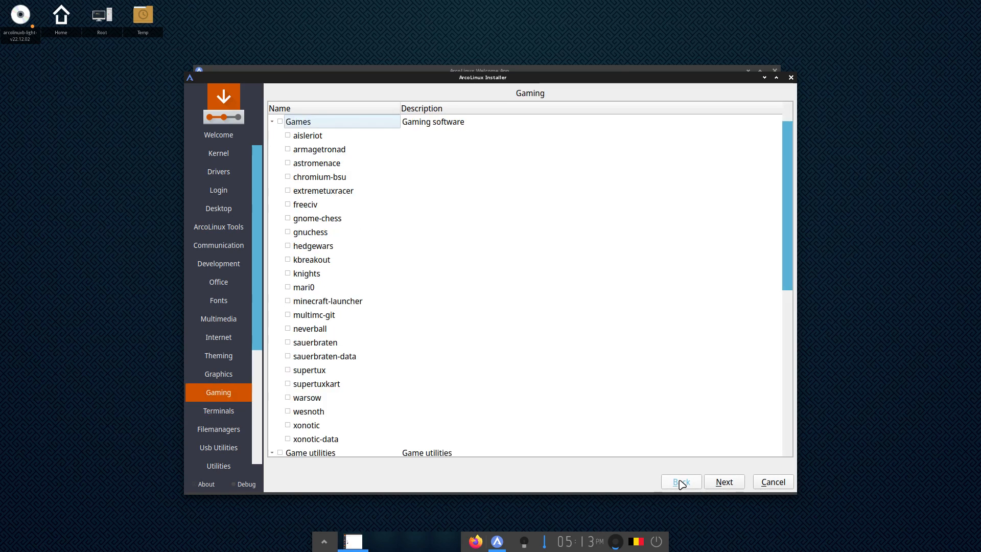
click(680, 482)
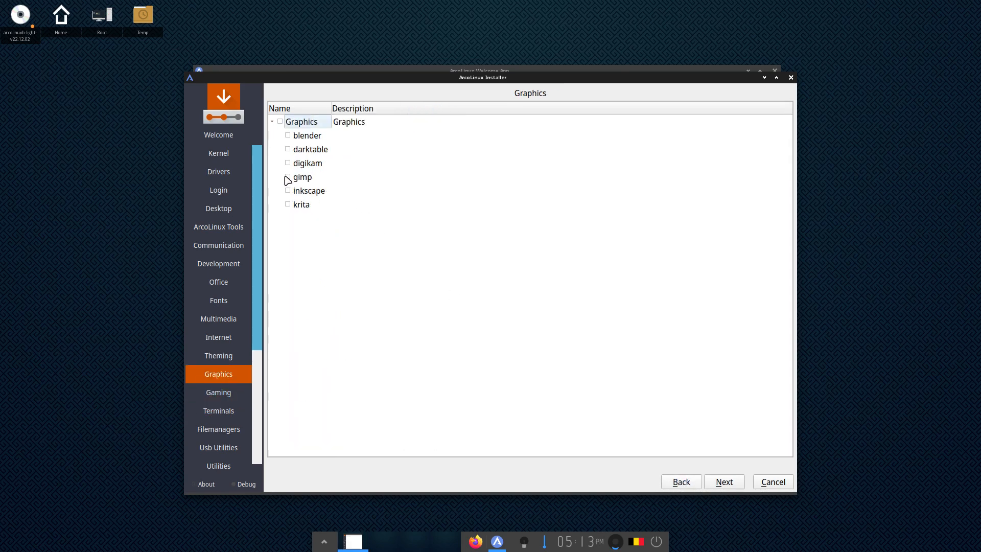
click(729, 486)
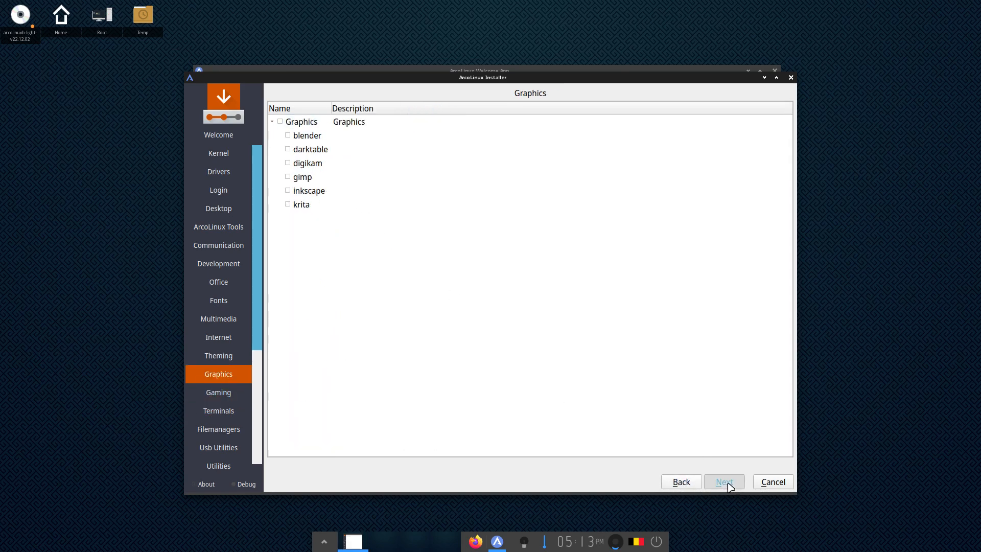
click(728, 485)
click(729, 484)
click(728, 484)
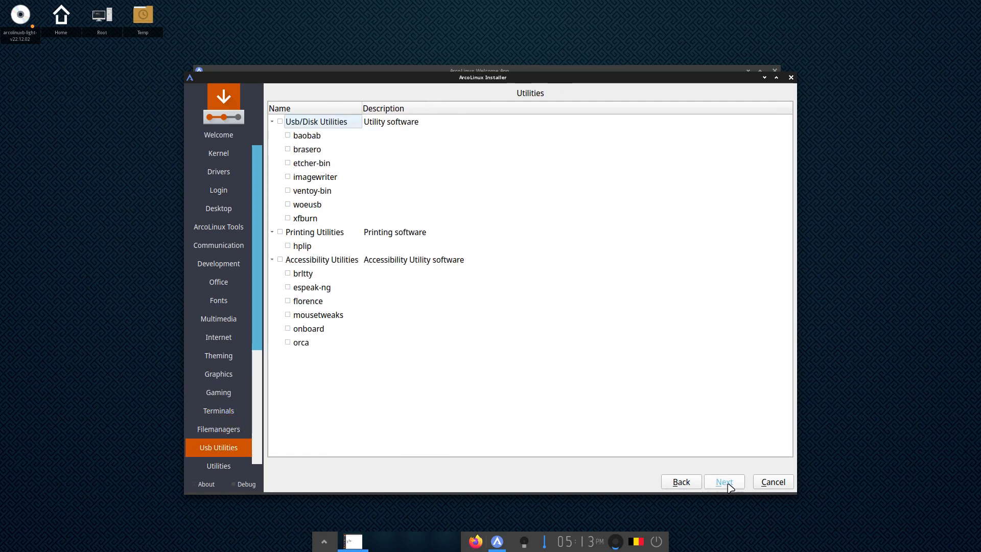
click(728, 484)
click(729, 485)
click(728, 484)
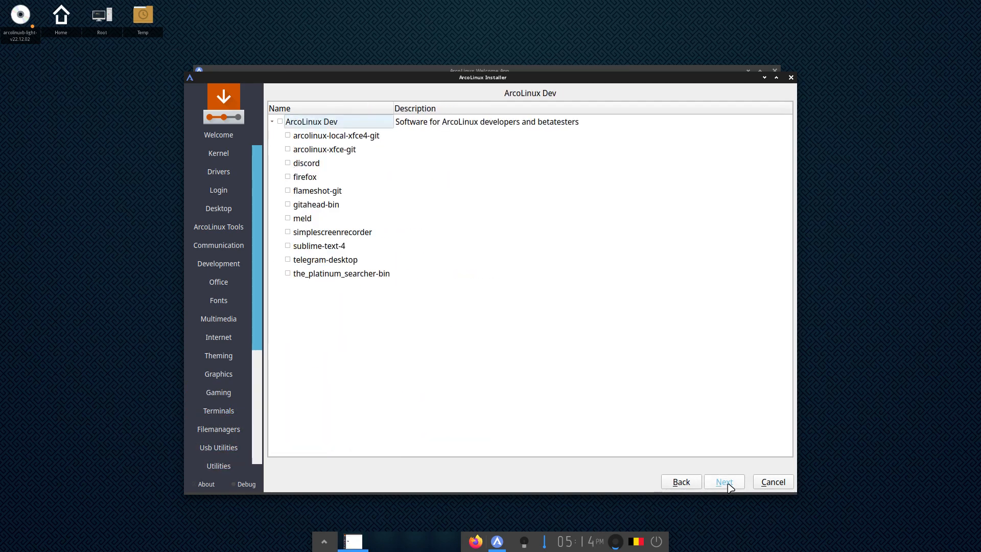
click(728, 484)
Choose the Belgian keyboard layout and select Erase disk for partitioning
click(728, 484)
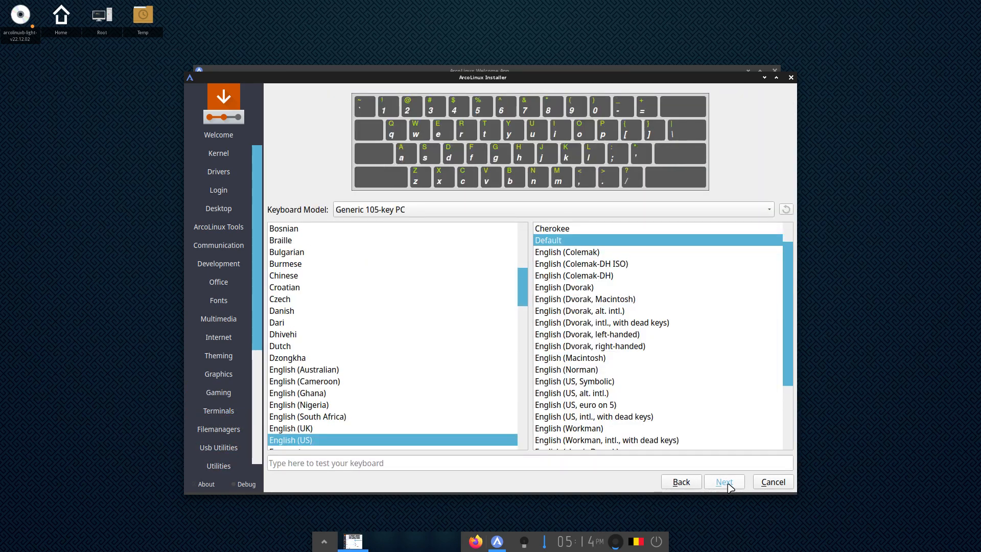
click(682, 481)
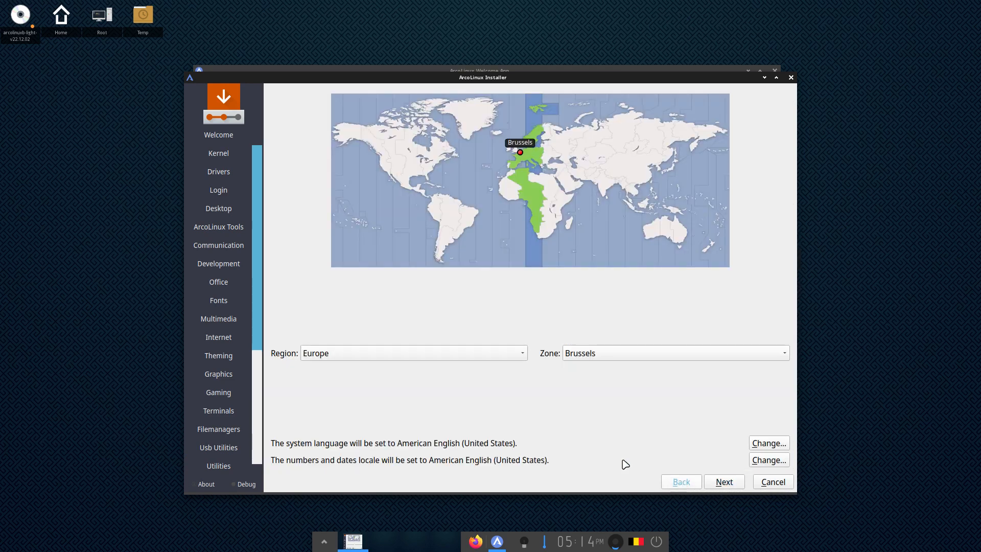
click(726, 475)
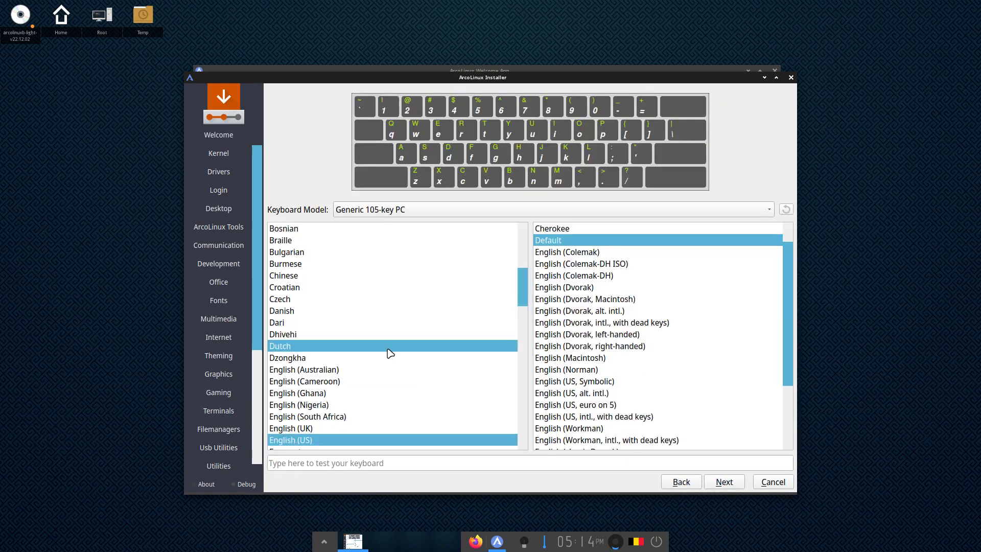
scroll(358, 307, up, 3)
click(325, 310)
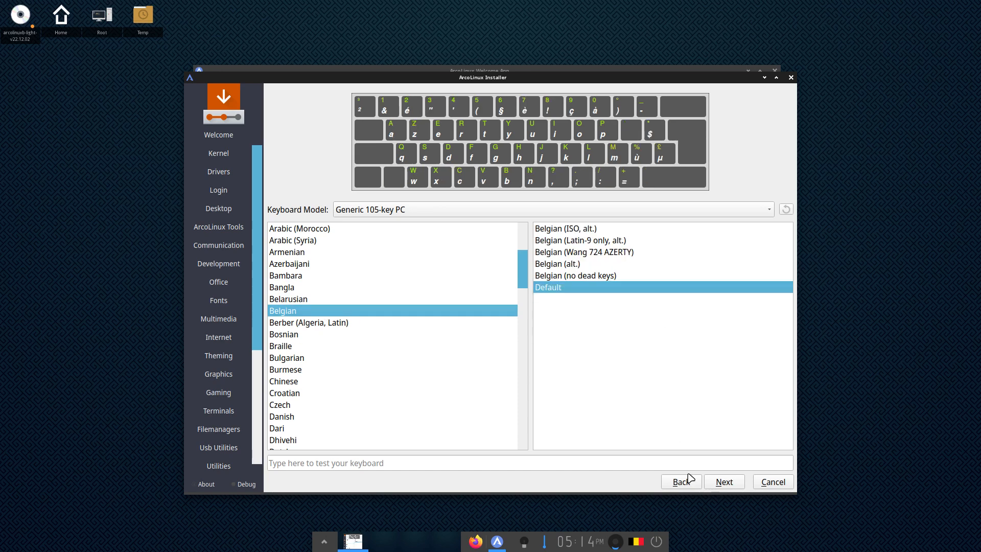
click(725, 482)
click(346, 169)
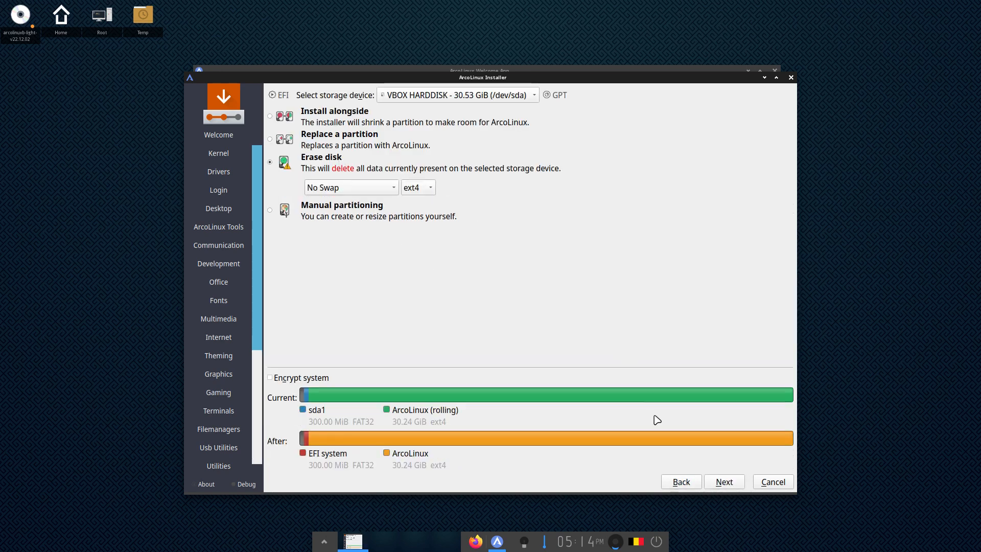
click(724, 482)
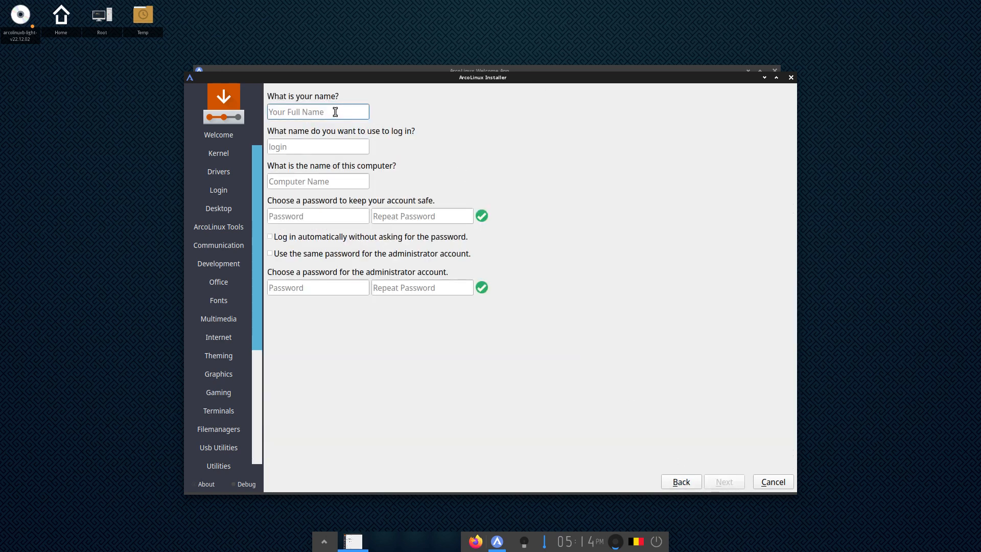
Enter the user's name and password, reuse it for the administrator, enable automatic login, and continue to the summary
text(erik)
key(Tab)
key(Tab)
key(Tab)
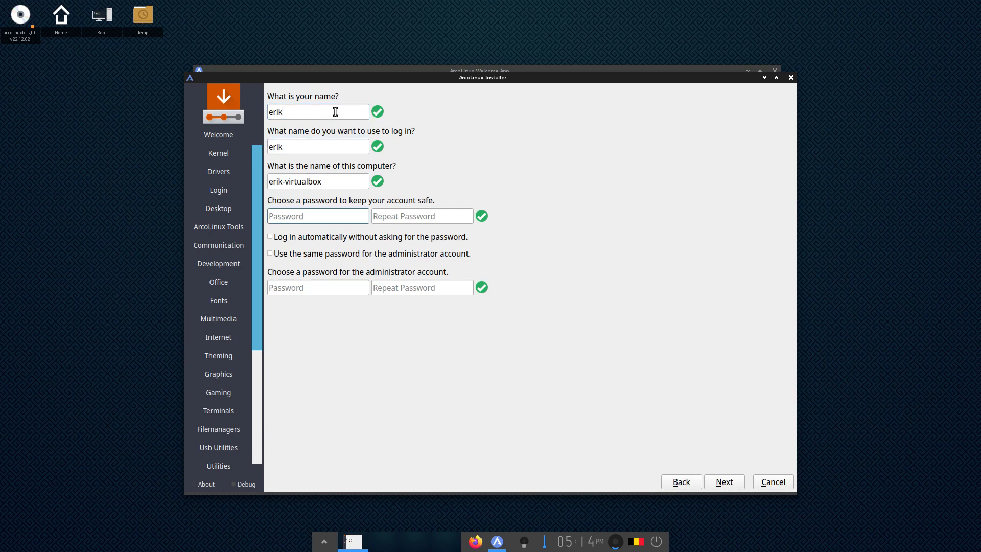
text(1234)
key(Tab)
text(1234)
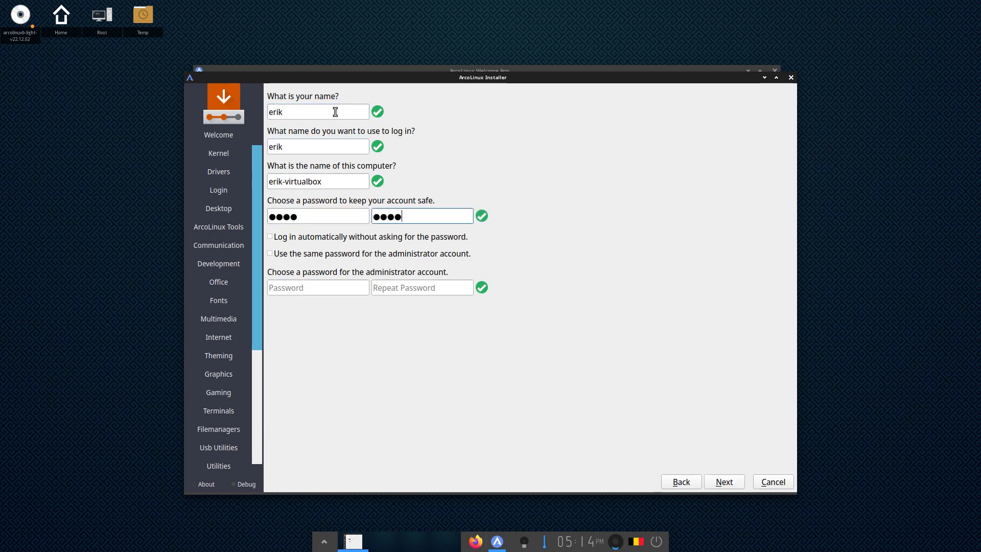
click(328, 254)
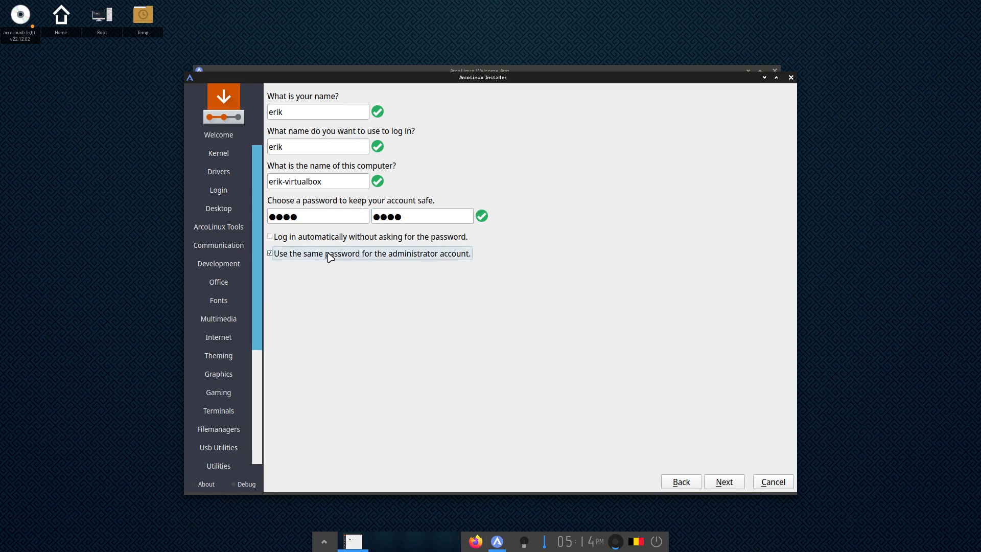
click(288, 240)
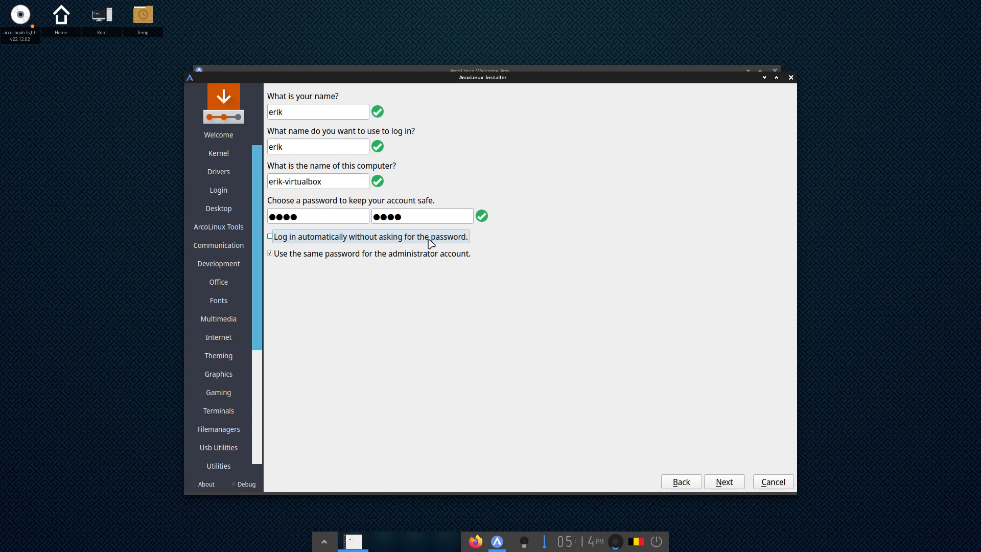
click(730, 480)
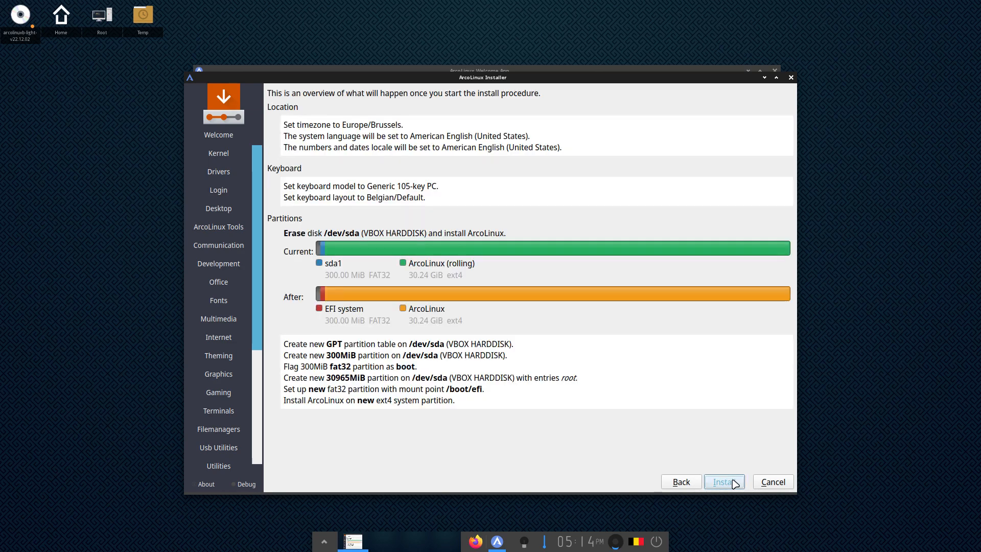
Begin installing ArcoLinux onto the erased /dev/sda from the summary page
click(734, 484)
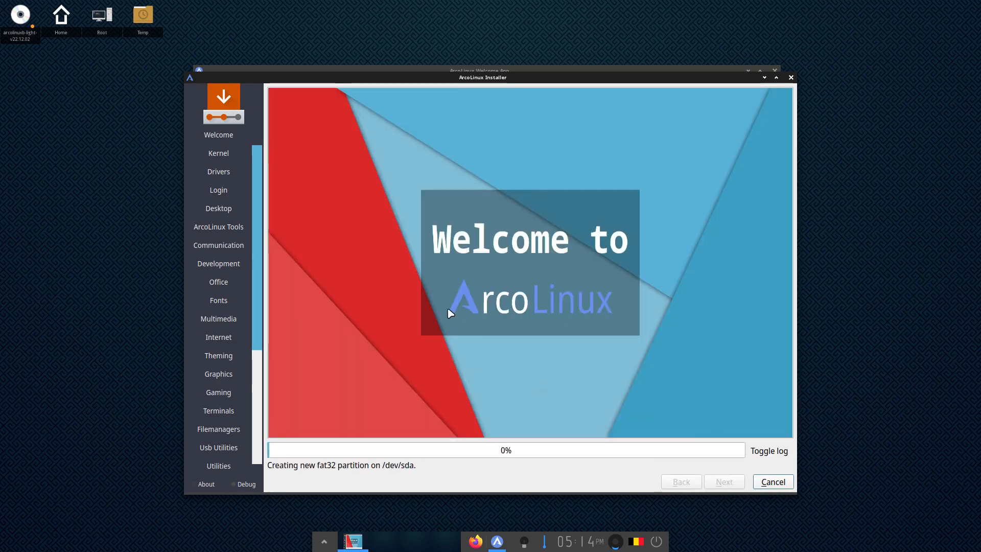
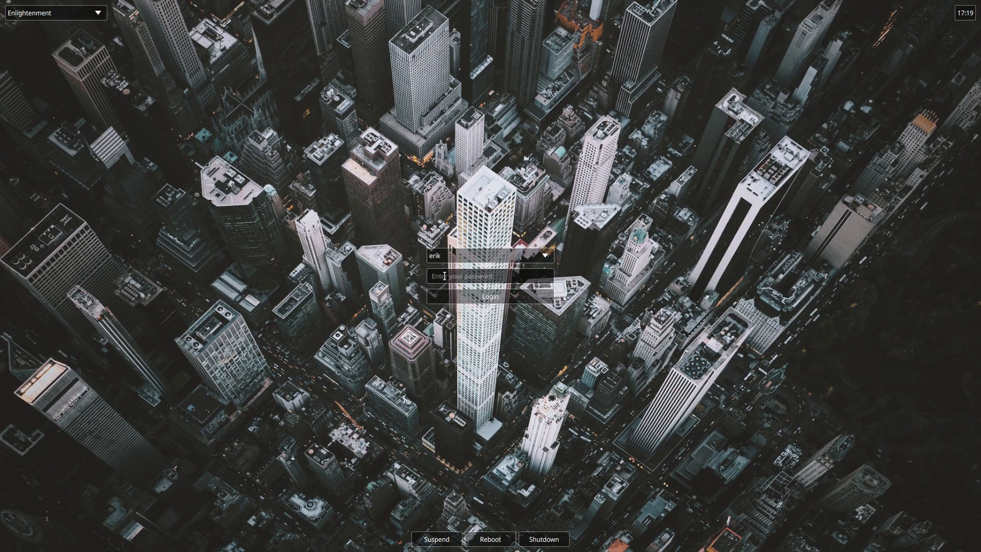
Log in with the password and keep System Default as the language in the first-run wizard
text(****)
key(Return)
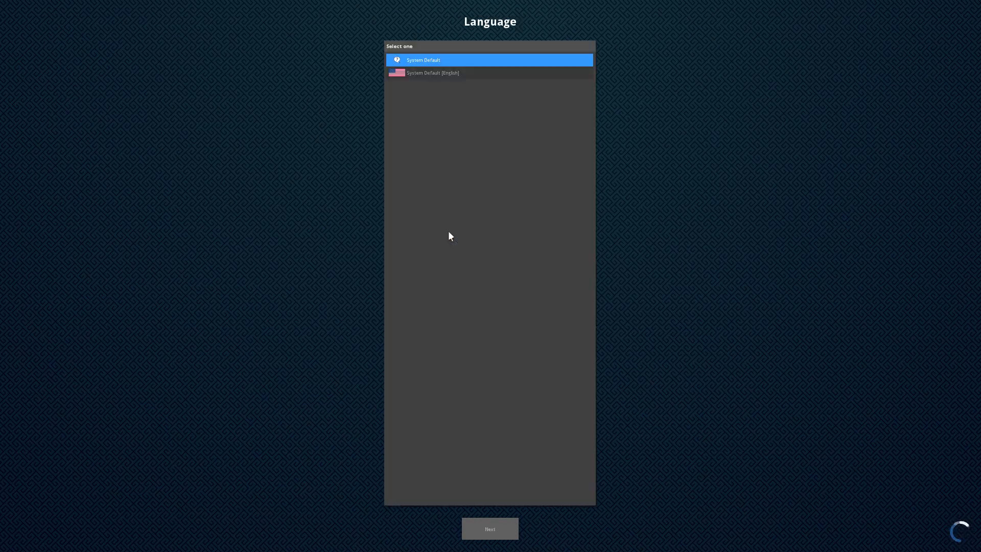
click(443, 72)
click(446, 61)
click(463, 71)
click(463, 63)
Choose the Belgian keyboard layout
click(502, 528)
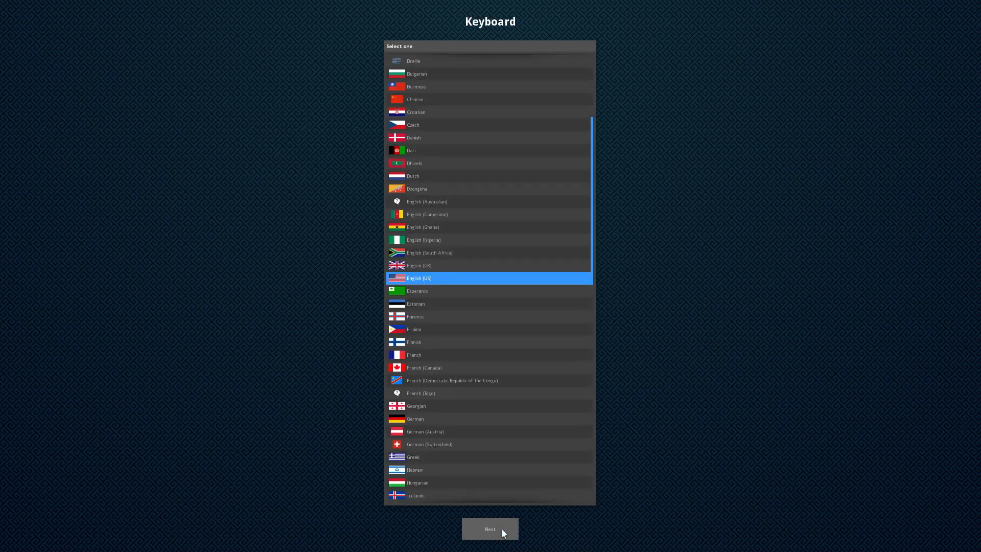
scroll(477, 372, up, 2)
scroll(478, 375, up, 3)
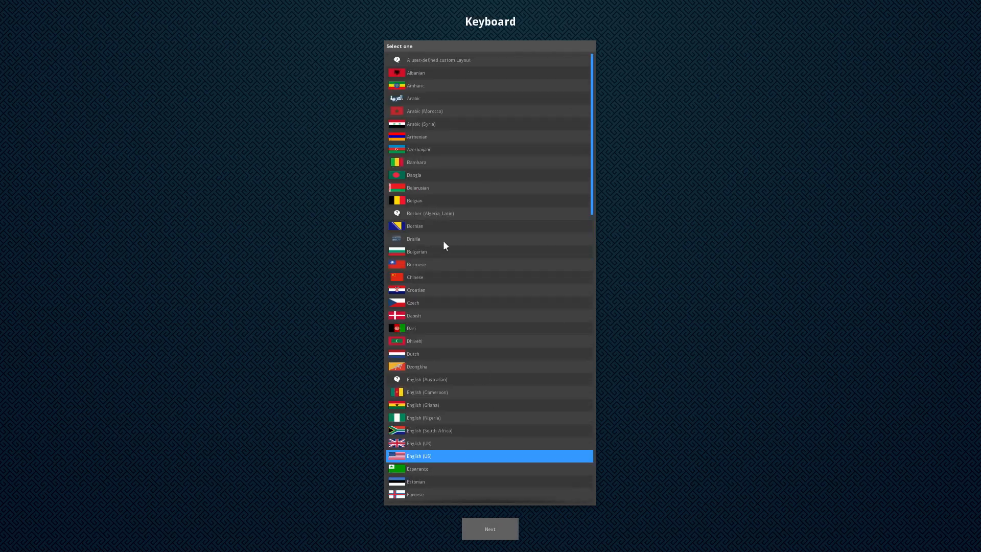
click(439, 203)
click(516, 538)
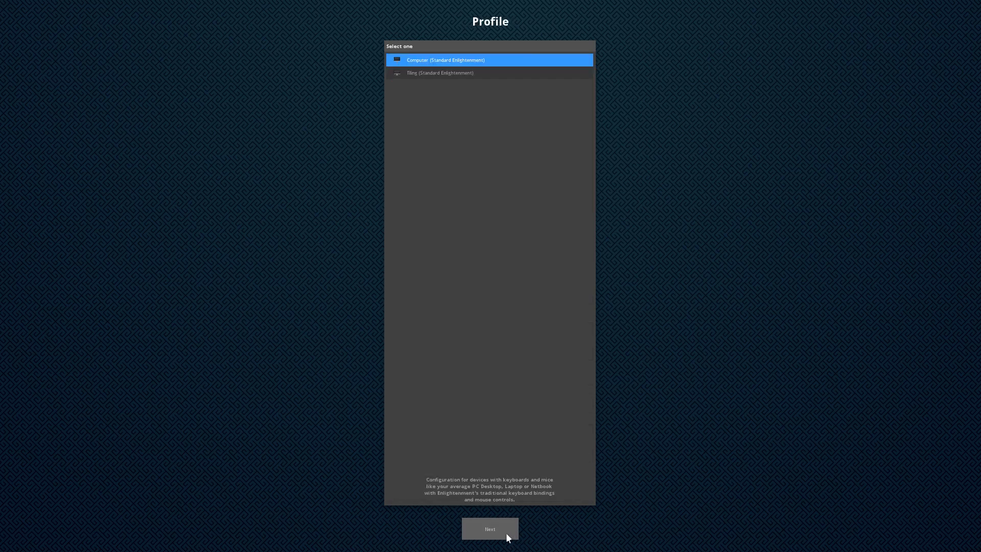
Keep the Computer (Standard Enlightenment) profile after previewing Tiling
click(446, 73)
click(458, 63)
click(458, 73)
click(458, 61)
click(502, 521)
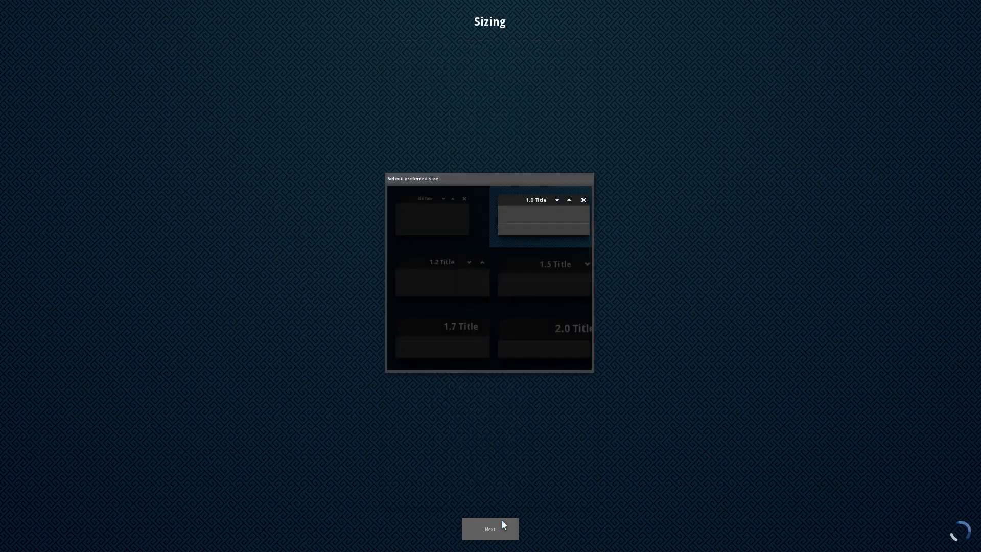
Keep the 1.0 title size after trying 1.2
click(466, 270)
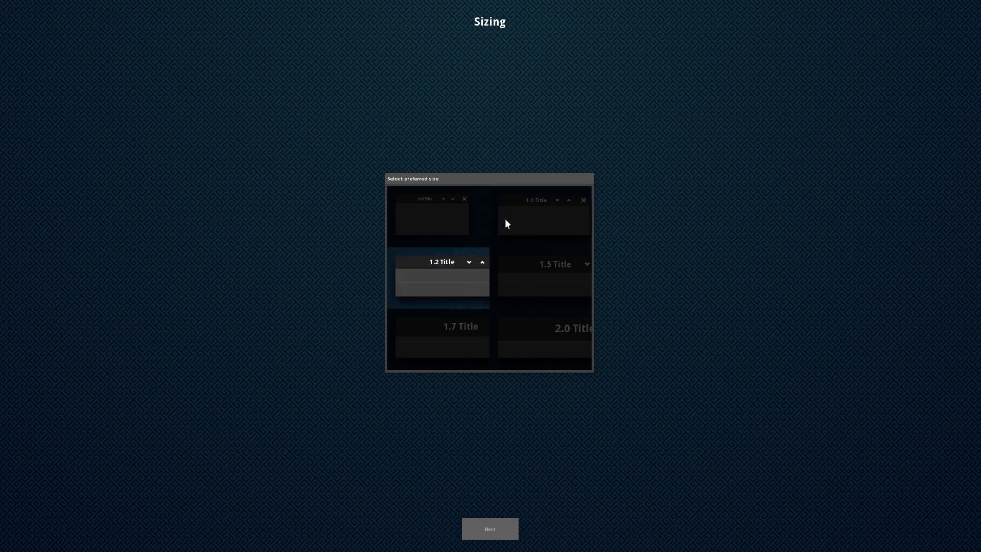
click(507, 238)
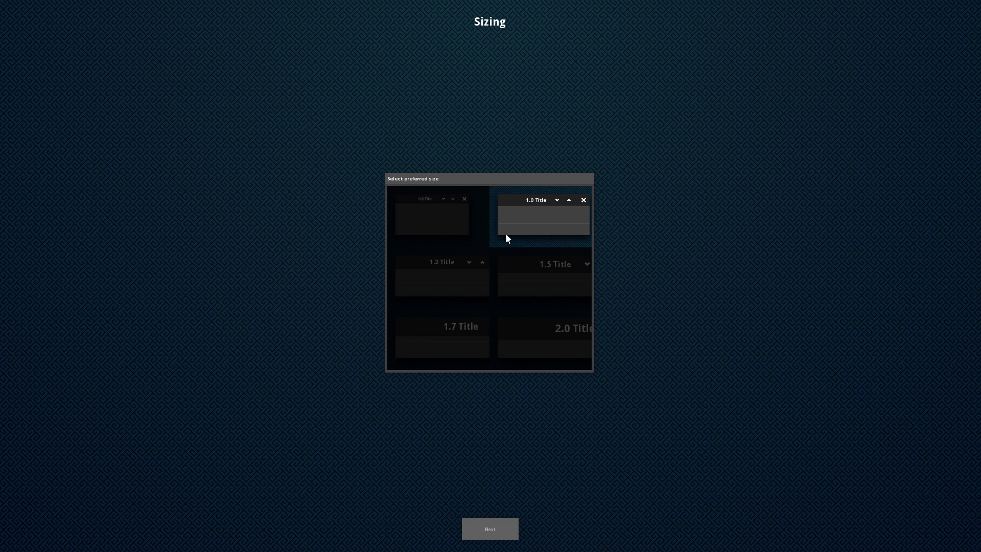
click(492, 532)
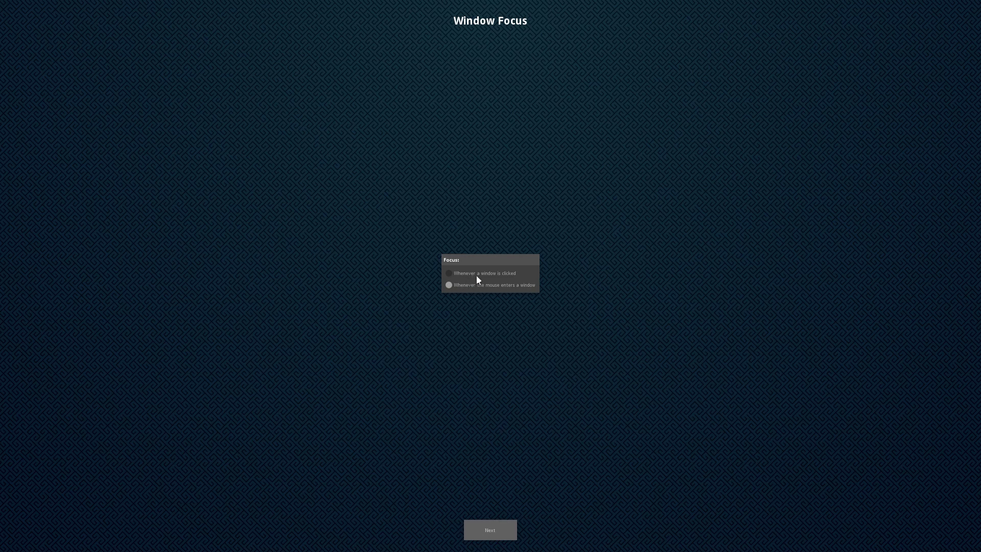
Accept defaults on the Window Focus, Network, Bluetooth, Compositing, Updates and Taskbar pages to finish setup
click(494, 533)
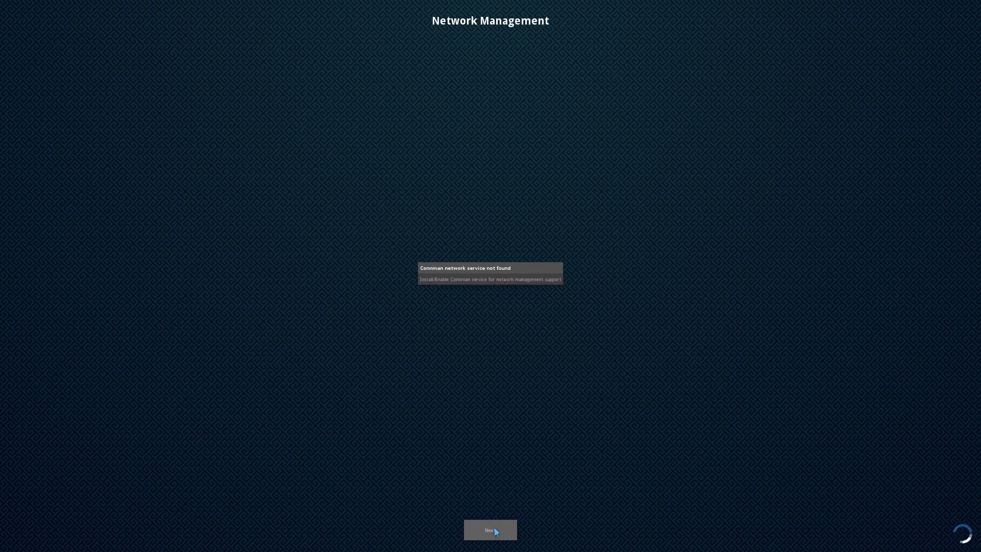
click(494, 528)
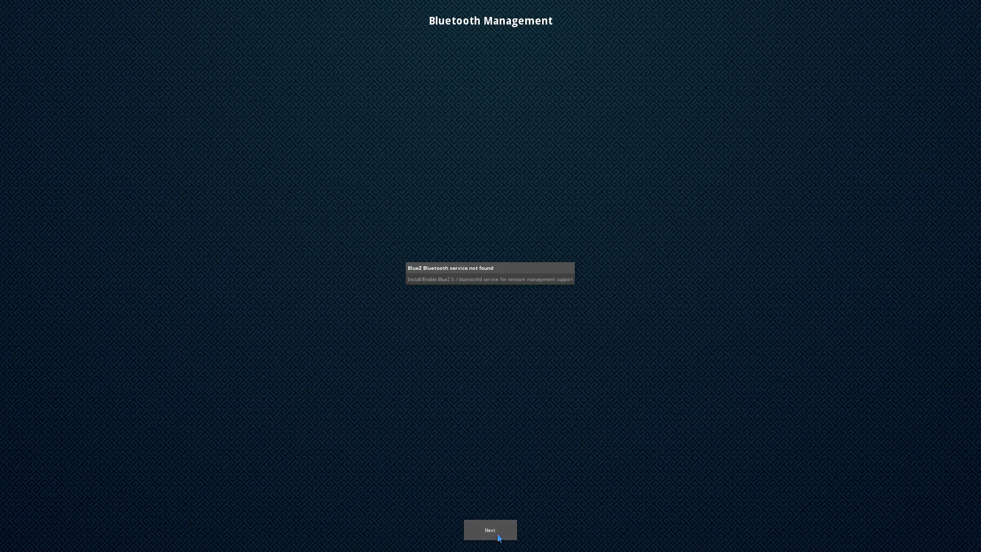
click(498, 532)
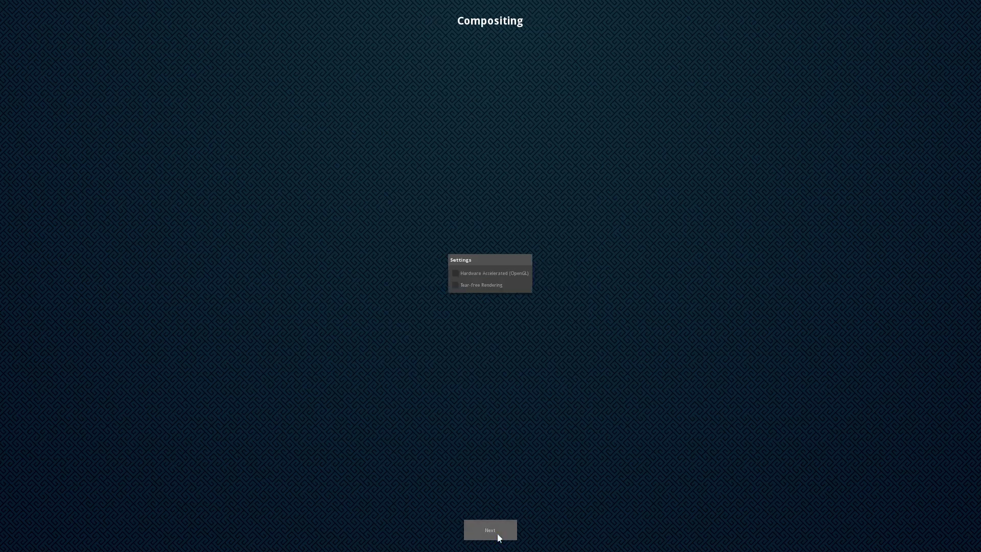
click(498, 534)
click(497, 532)
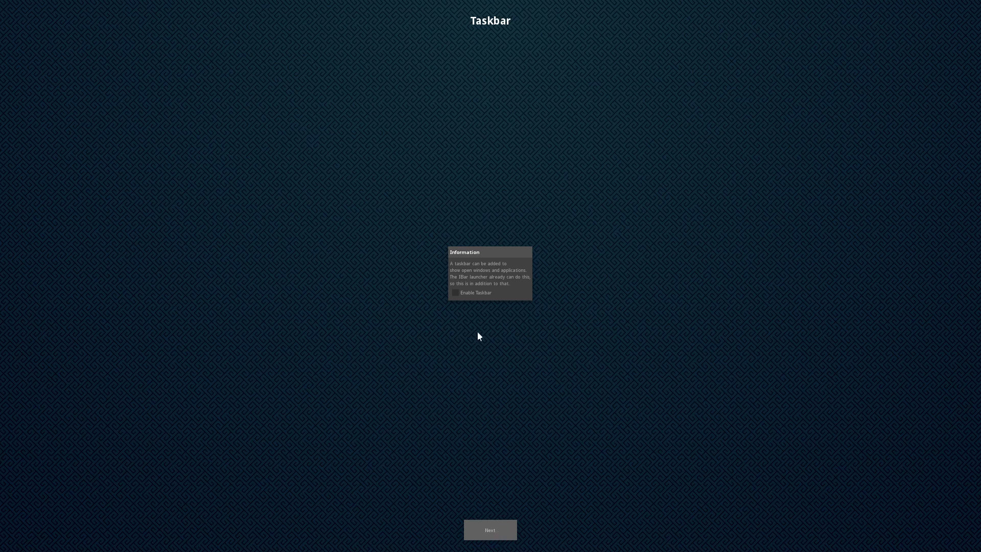
click(496, 530)
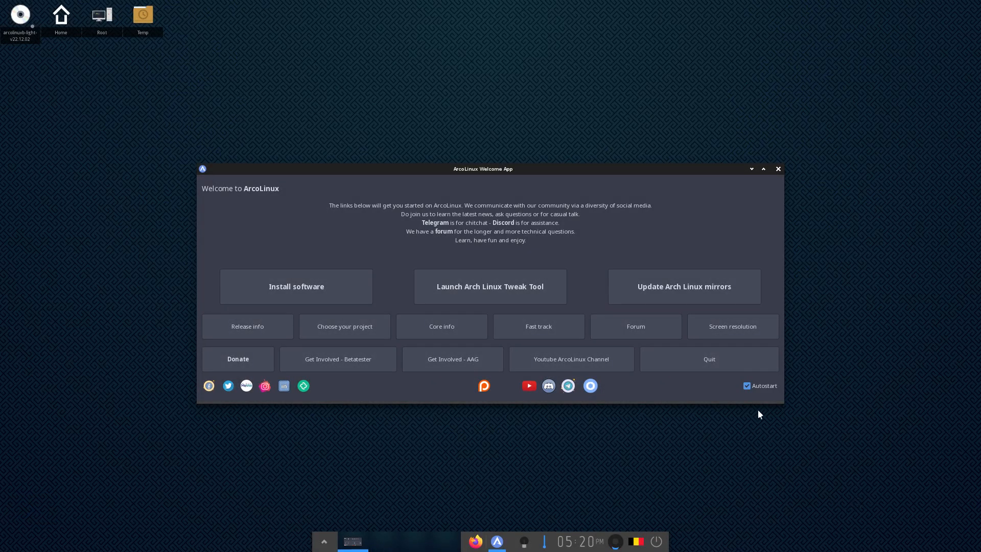
Turn off Welcome App autostart, quit it, and move the ACPI error aside
click(756, 385)
click(746, 366)
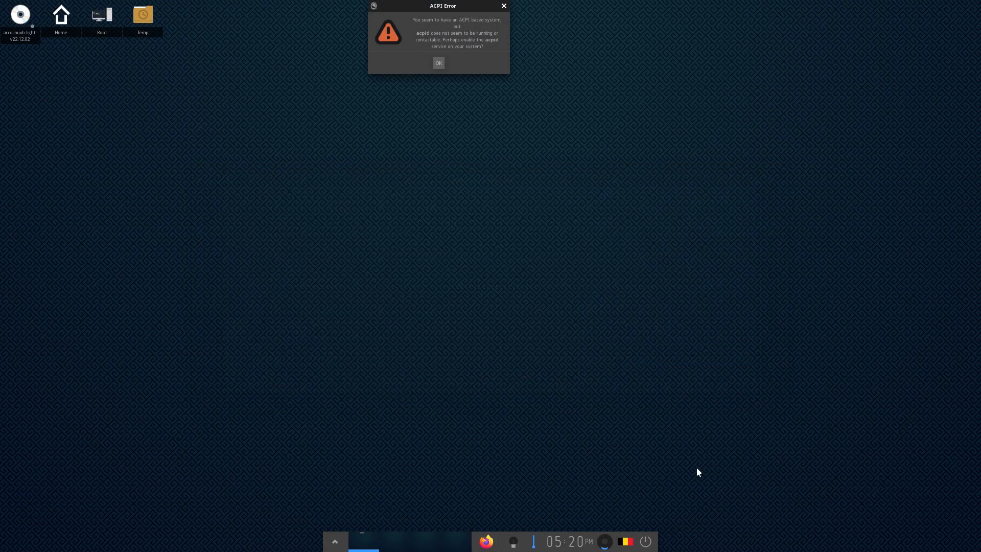
drag(464, 3, 358, 80)
Launch the Alacritty terminal from Applications > System
click(704, 292)
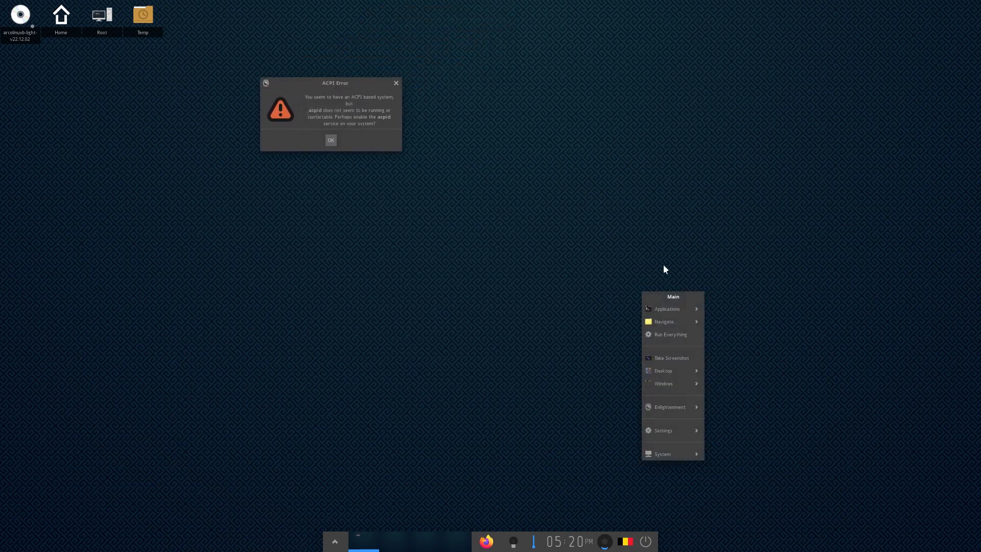
mouse_move(683, 313)
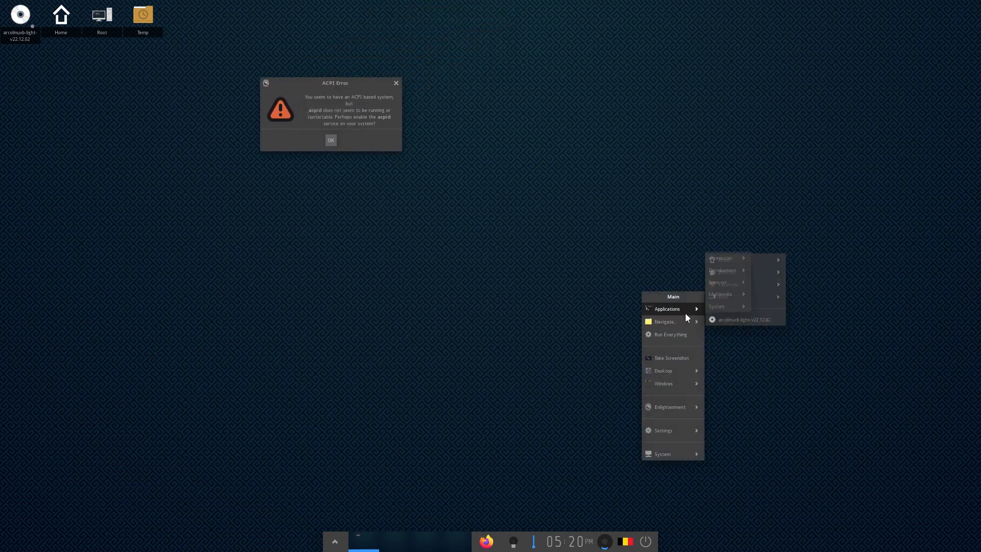
mouse_move(722, 310)
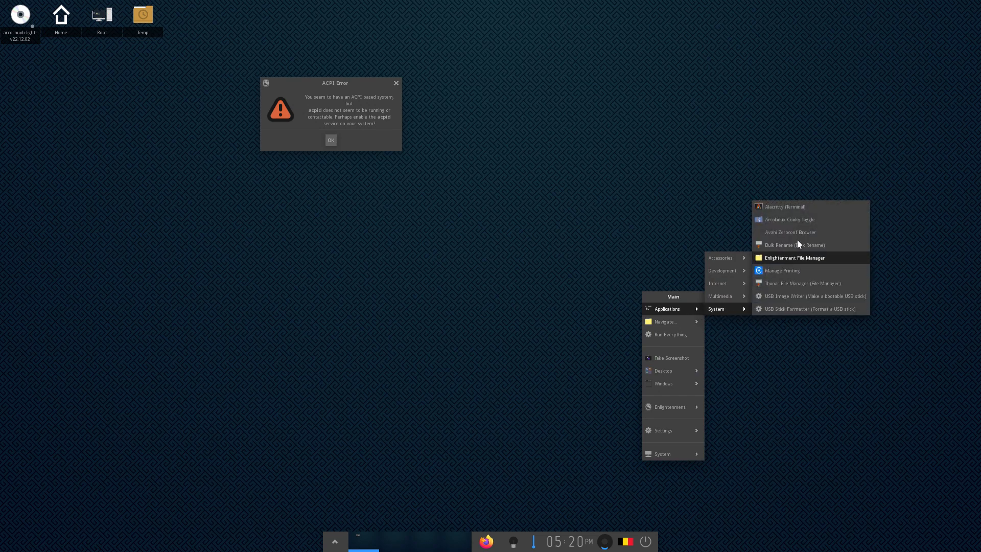
click(791, 207)
drag(598, 6, 719, 121)
Run 'sudo systemctl enable acpid', dismiss the ACPI error, and close the terminal
text(sudo )
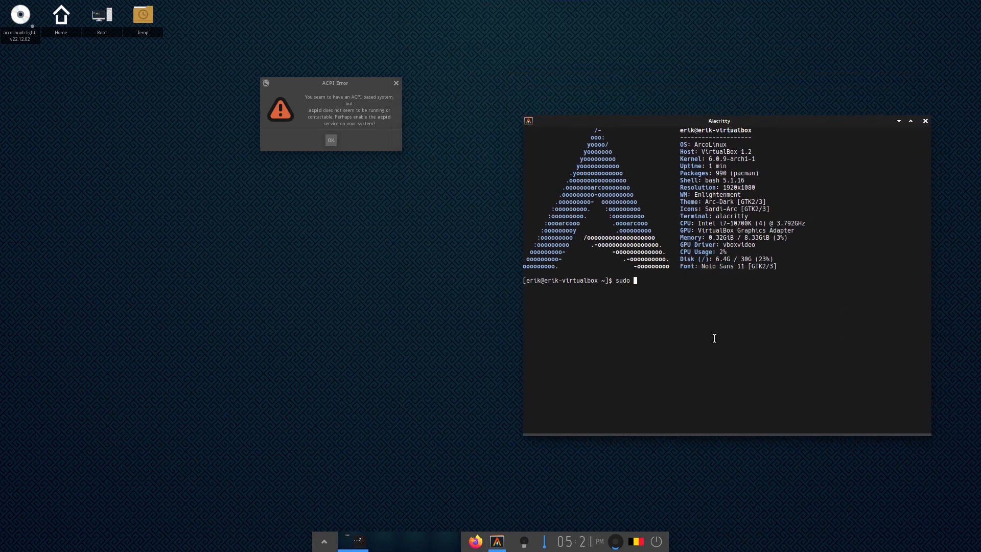
text(pacman)
key(BackSpace)
key(BackSpace)
key(BackSpace)
key(BackSpace)
key(BackSpace)
key(BackSpace)
text(systemctl enable acpid)
key(Return)
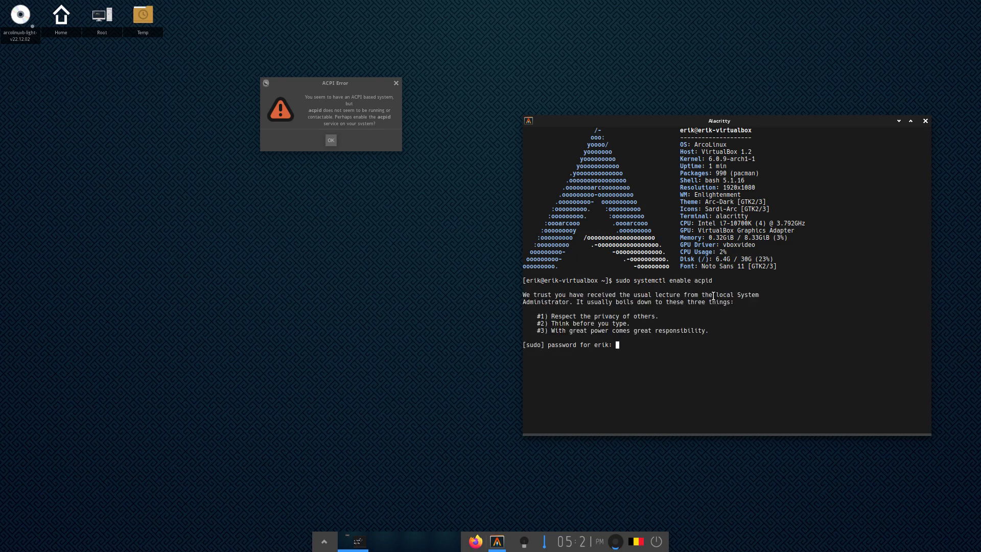
key(Return)
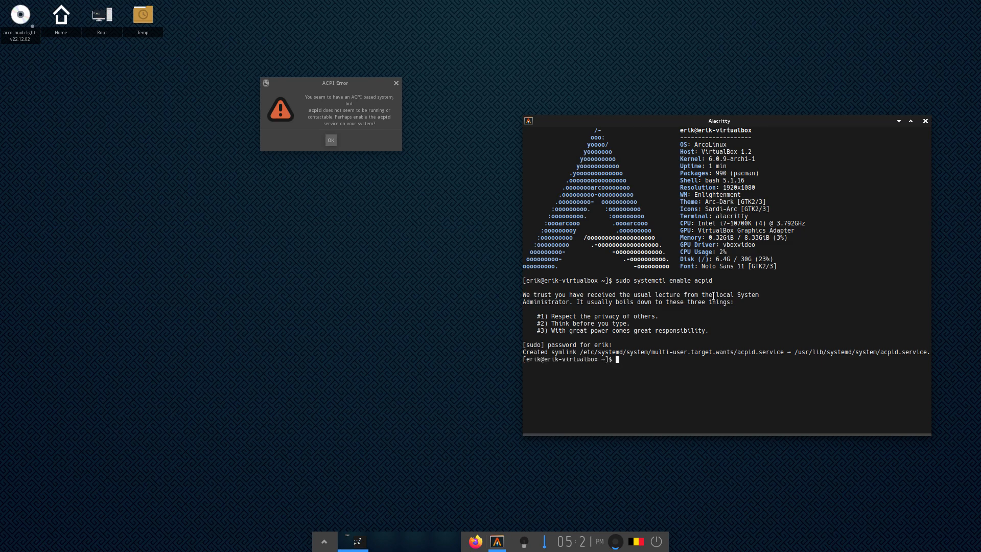
drag(547, 352, 909, 357)
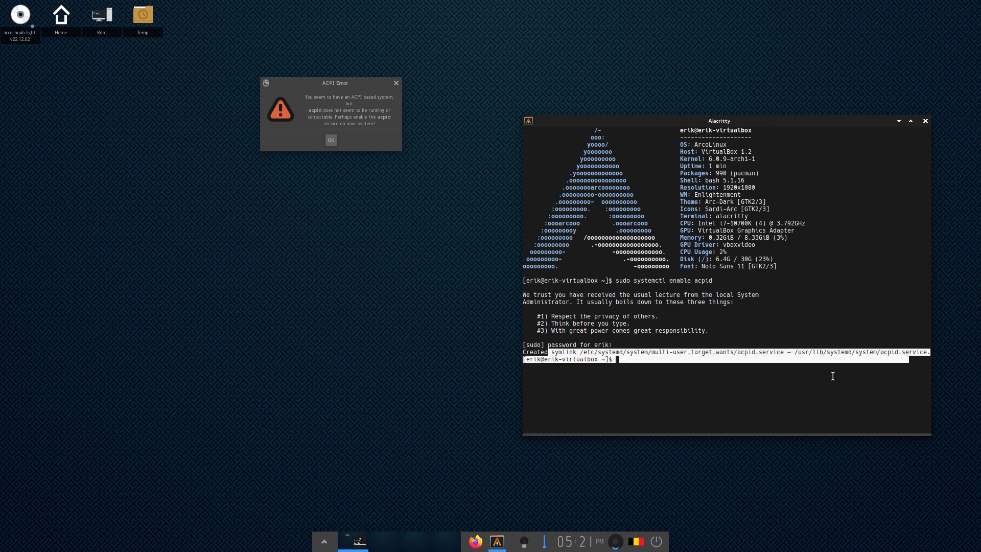
click(835, 377)
click(331, 142)
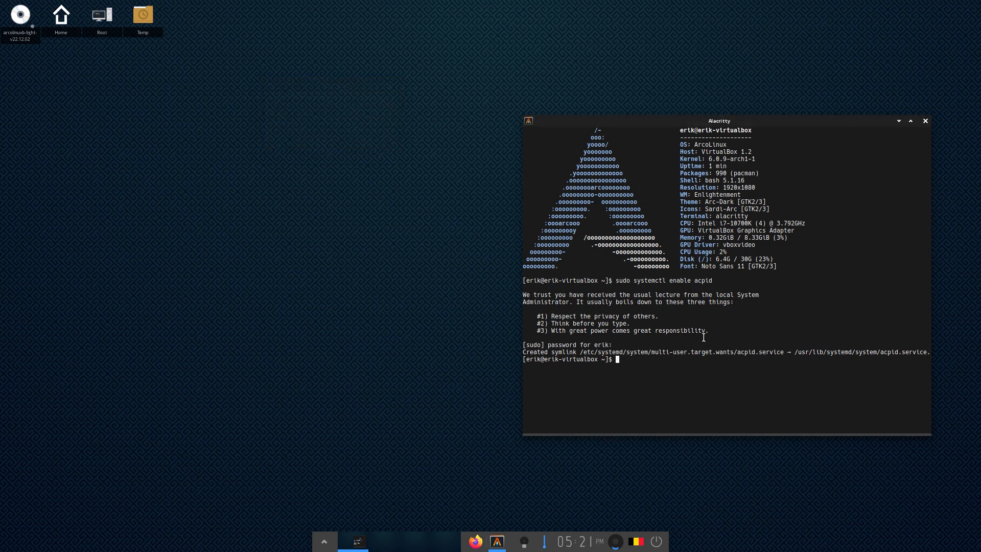
click(925, 122)
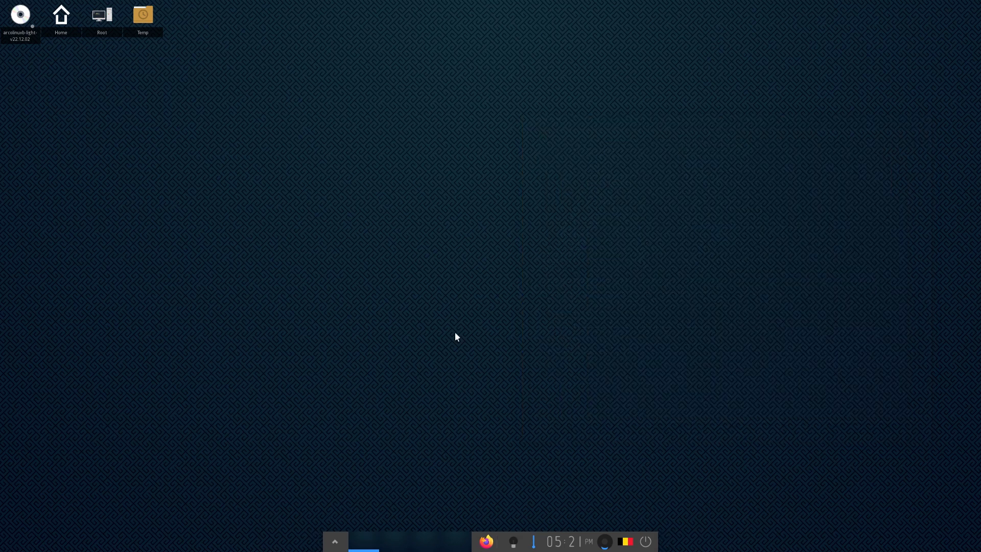
Open the Home and Temp folders from the desktop, then close both windows
double_click(67, 22)
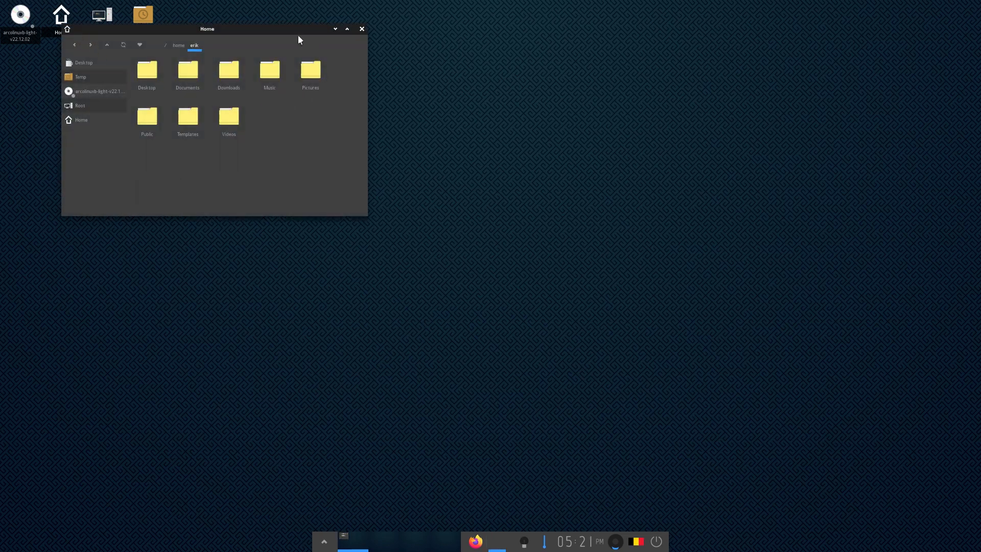
drag(295, 35, 562, 103)
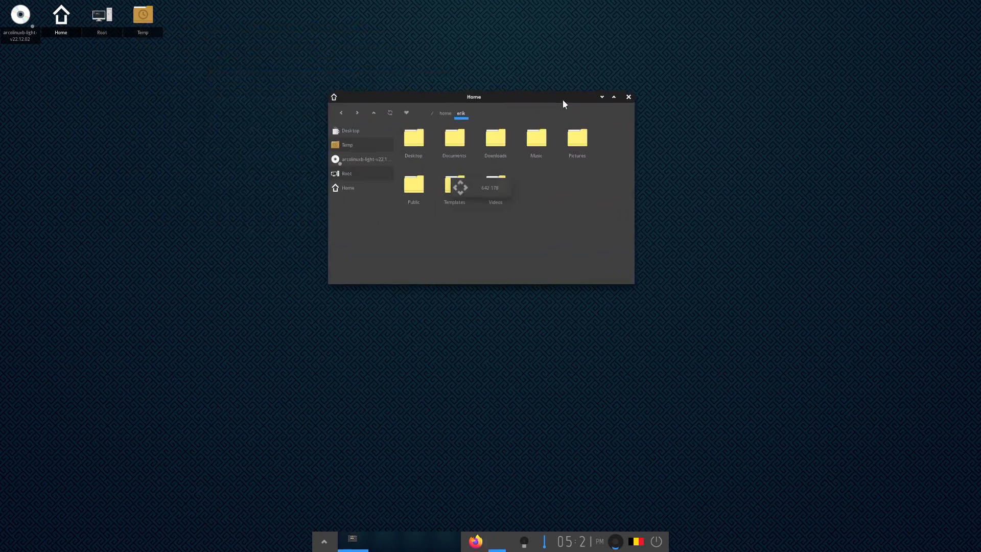
double_click(143, 23)
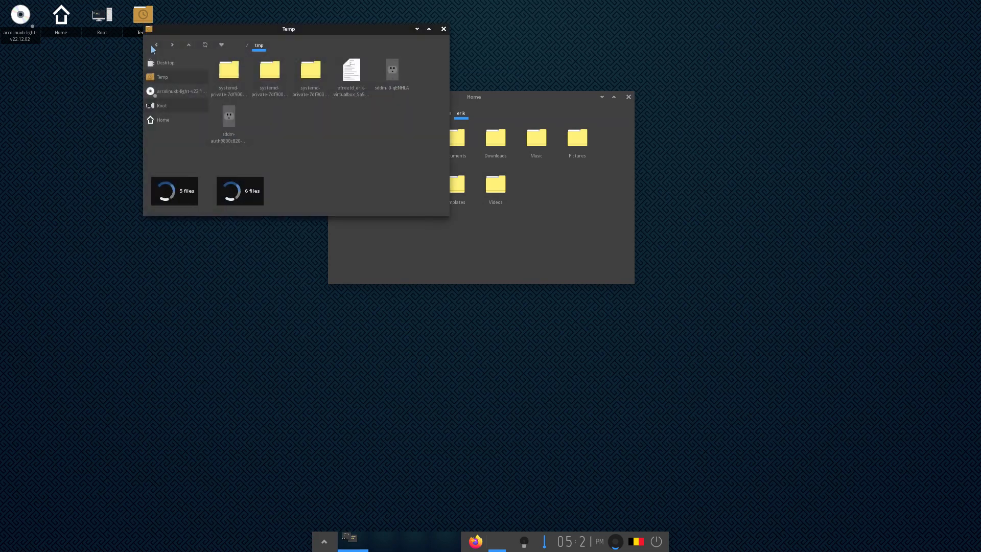
click(442, 29)
drag(538, 95, 525, 157)
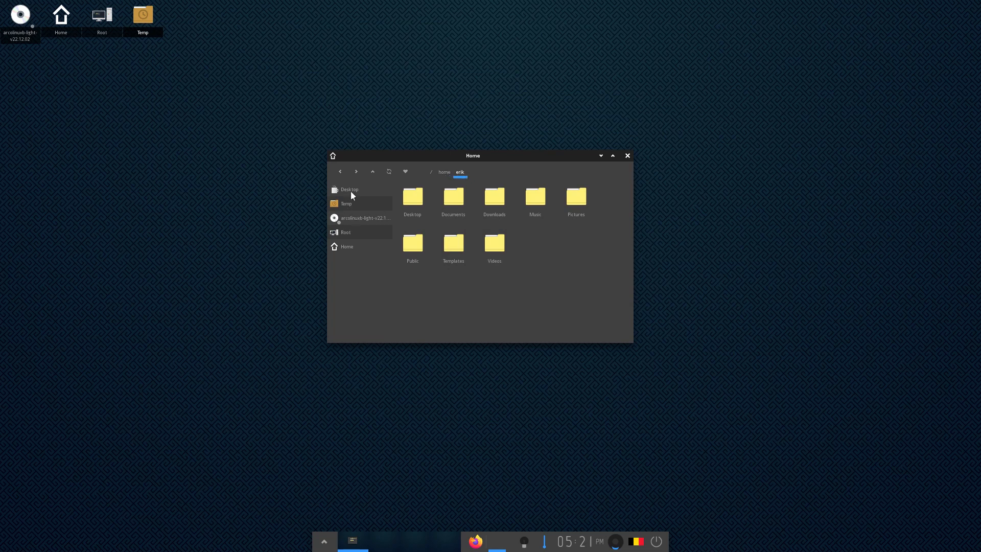
click(627, 156)
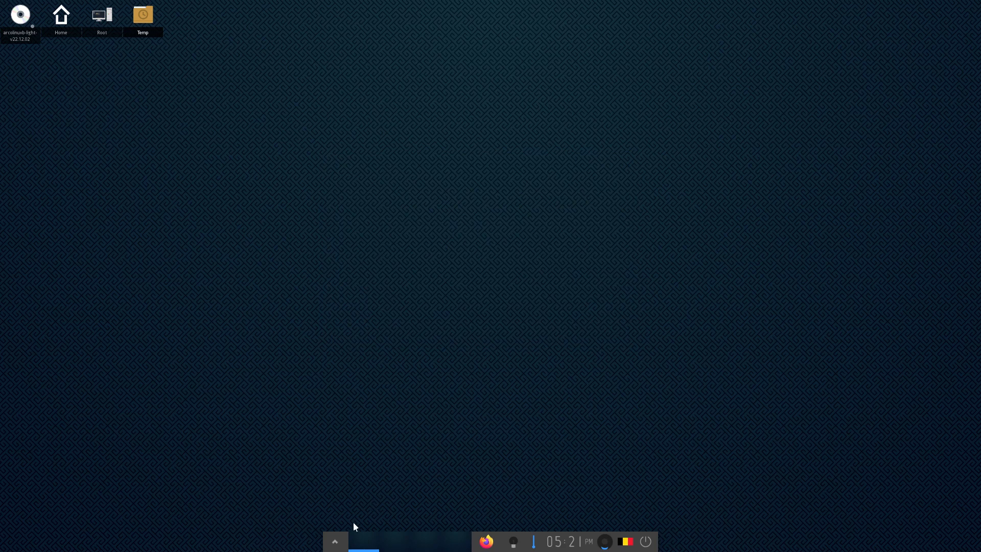
Log out of the Enlightenment session via the main menu's System > Log Out
click(341, 541)
mouse_move(356, 442)
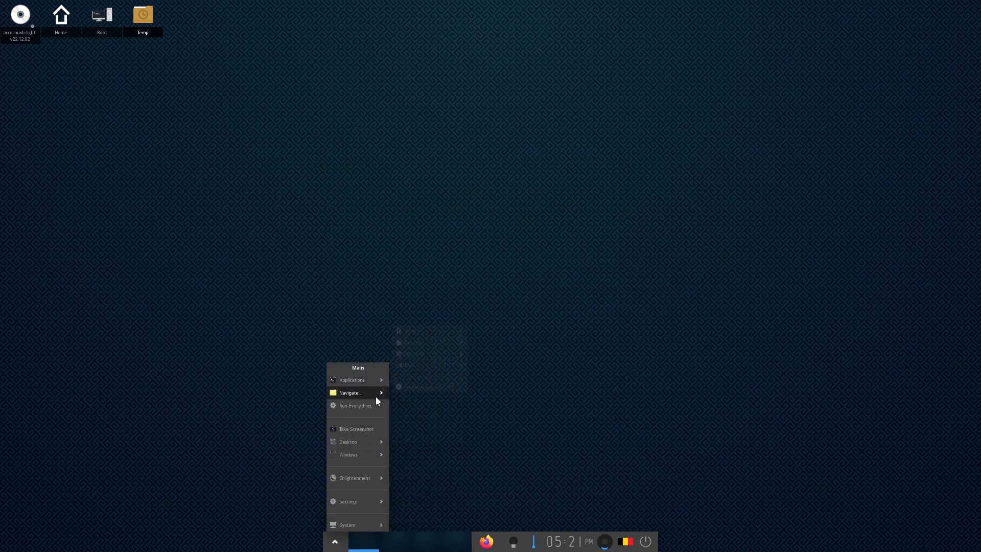
mouse_move(366, 379)
mouse_move(416, 329)
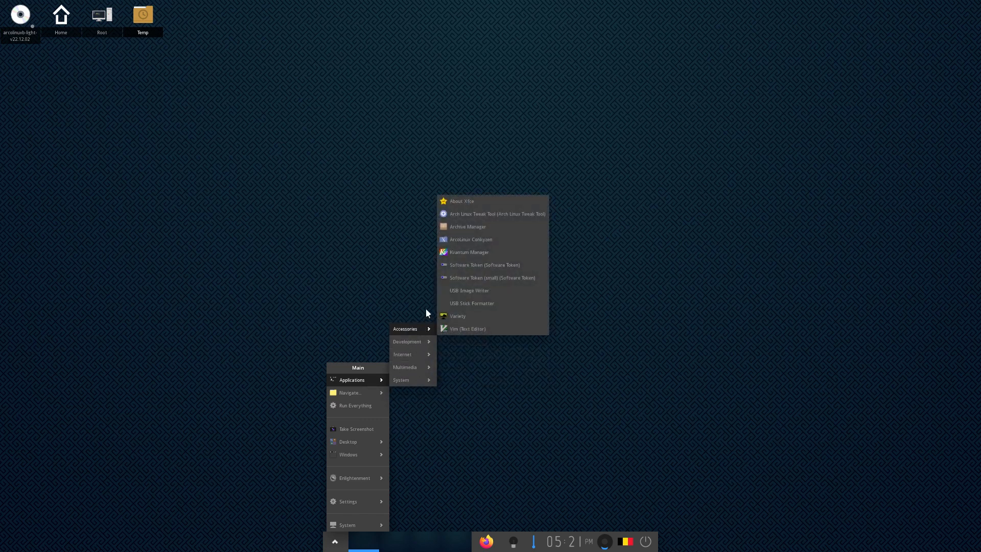
click(397, 277)
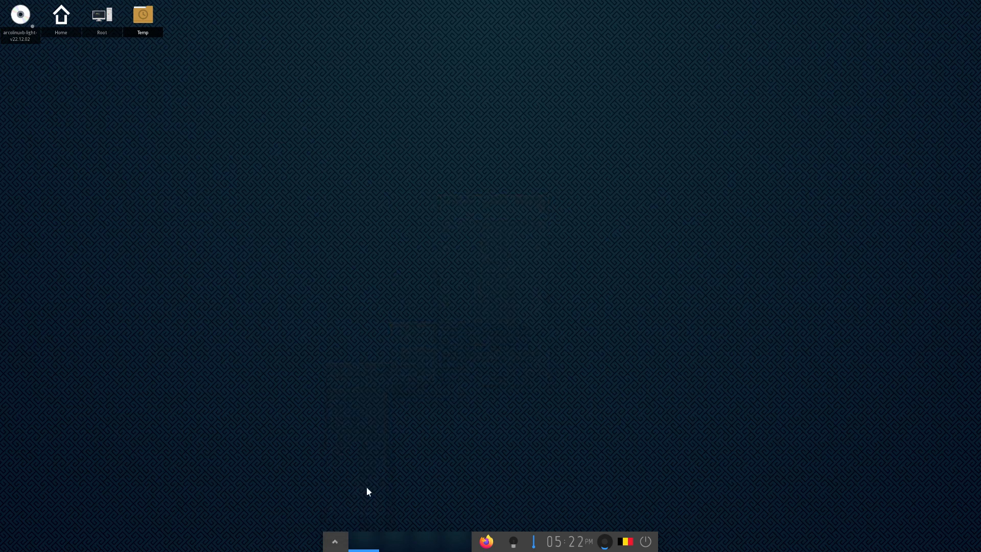
click(336, 536)
mouse_move(368, 525)
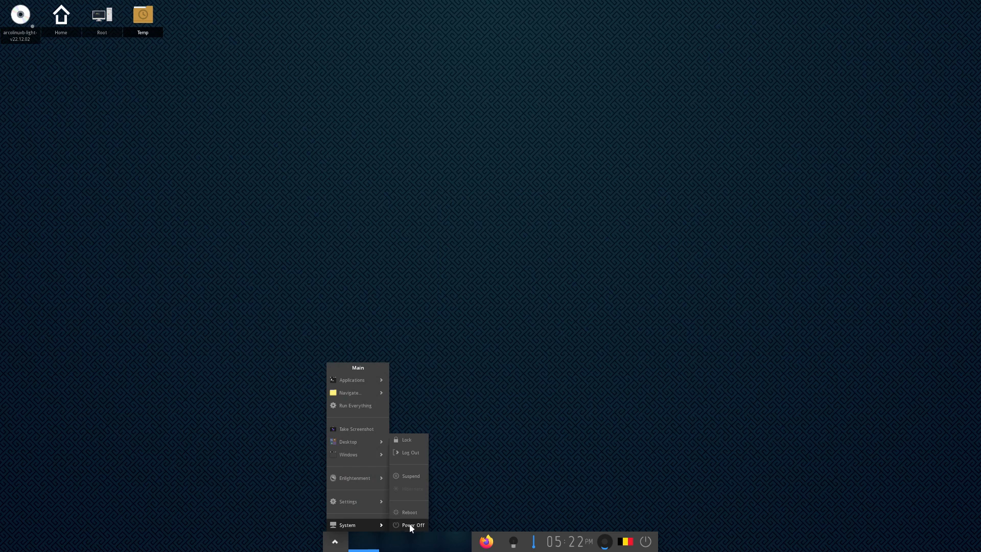
click(414, 452)
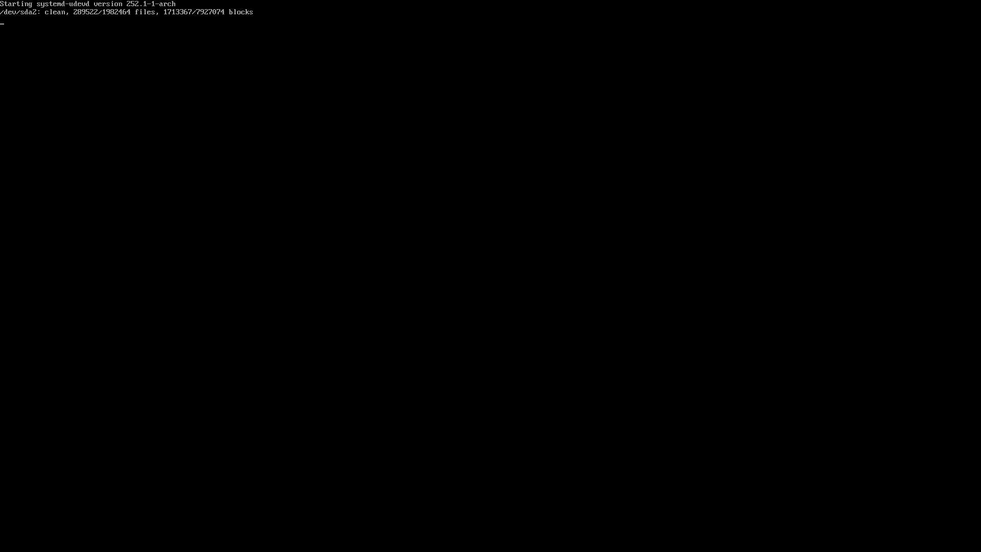
Log back in with the password and dismiss the ACPI error message
text(•••••)
key(Return)
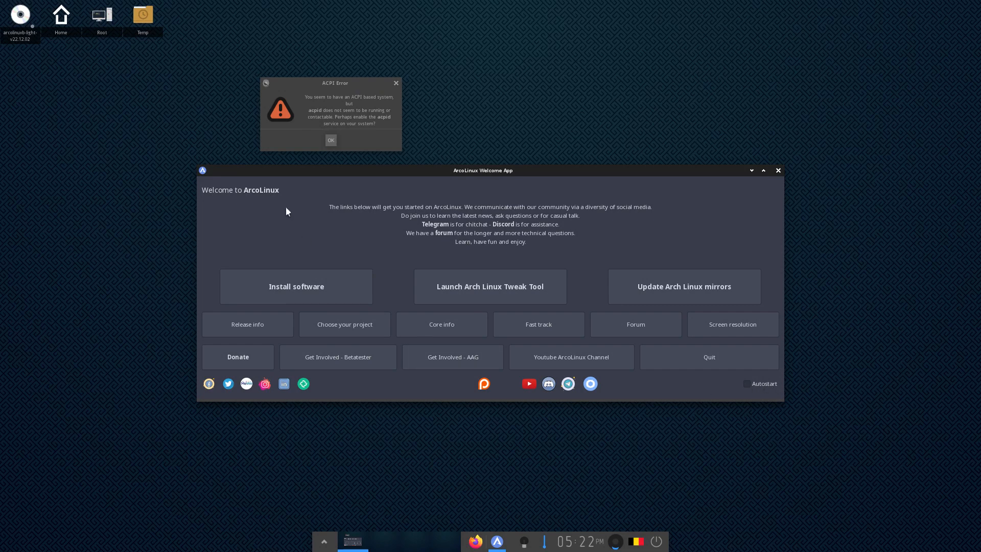
click(331, 141)
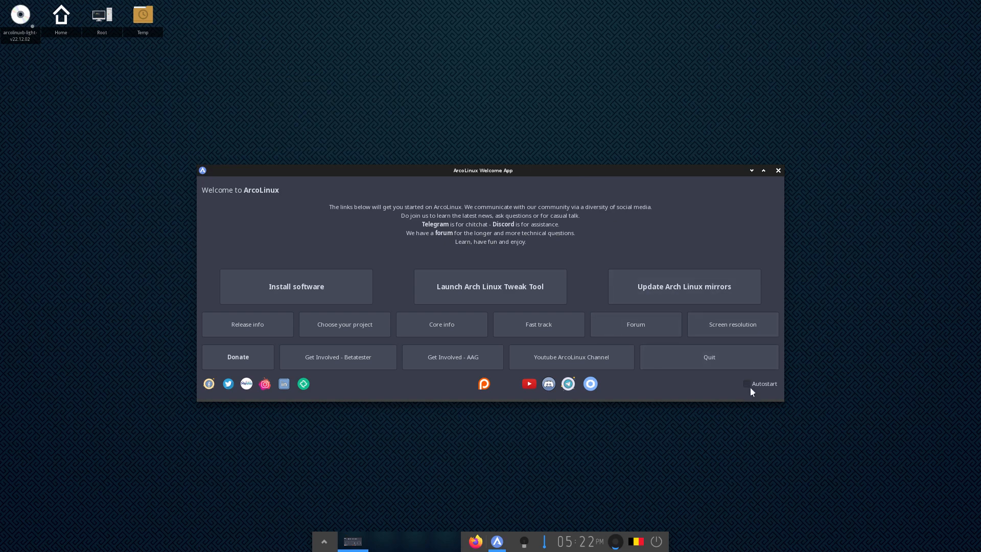
Quit the ArcoLinux Welcome App and select the Home desktop icon
click(733, 363)
click(323, 541)
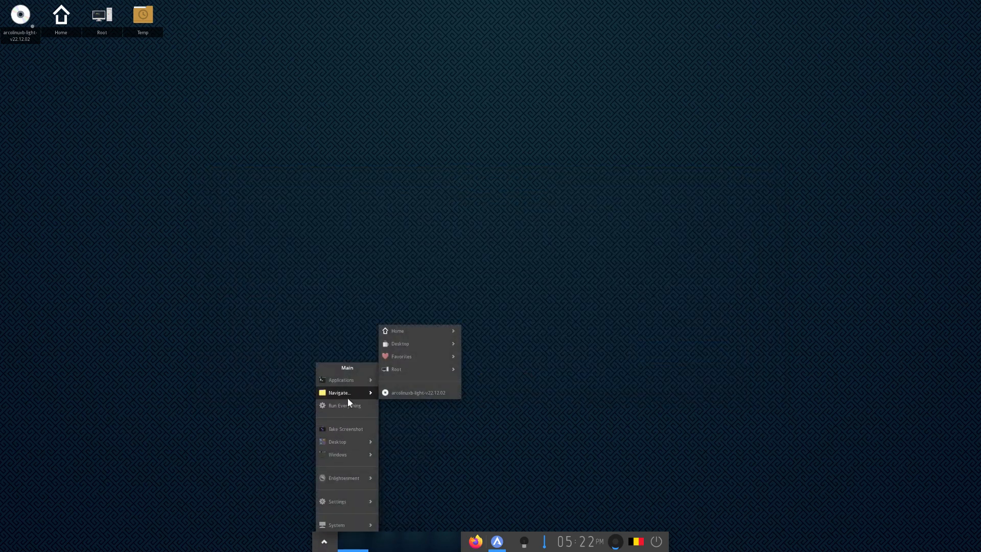
click(256, 255)
click(72, 17)
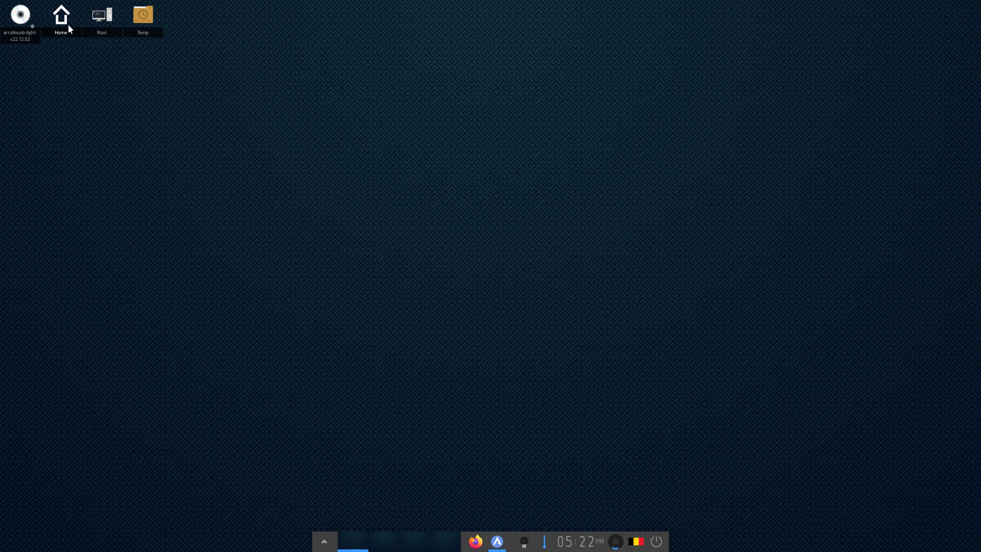
Open the home folder with hidden files shown (Ctrl+H) in an enlarged window
double_click(69, 24)
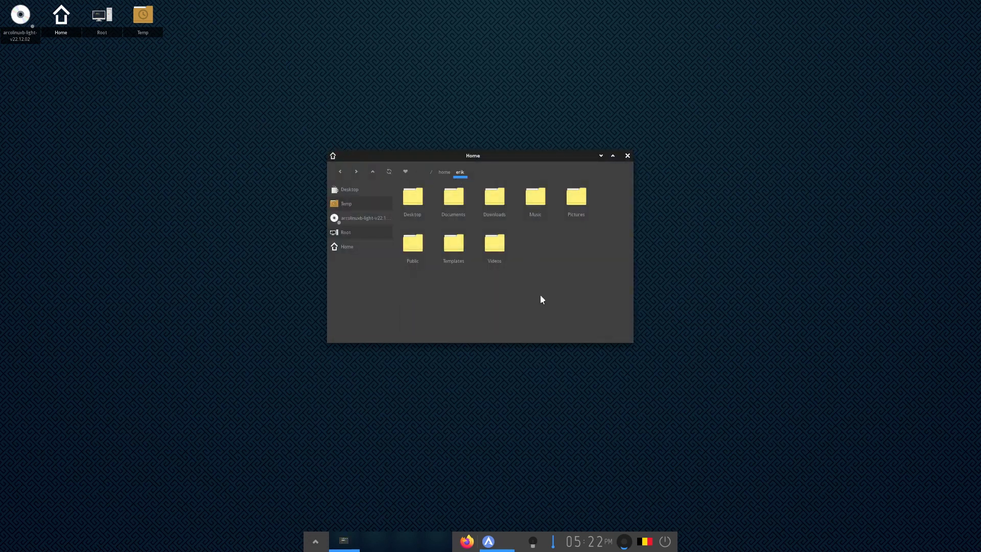
key(ctrl+h)
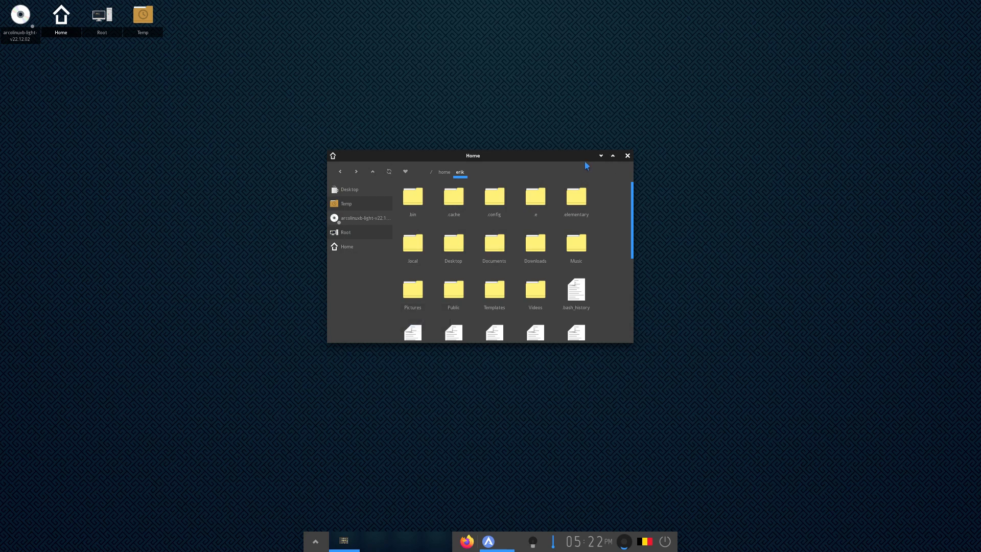
drag(584, 160, 523, 73)
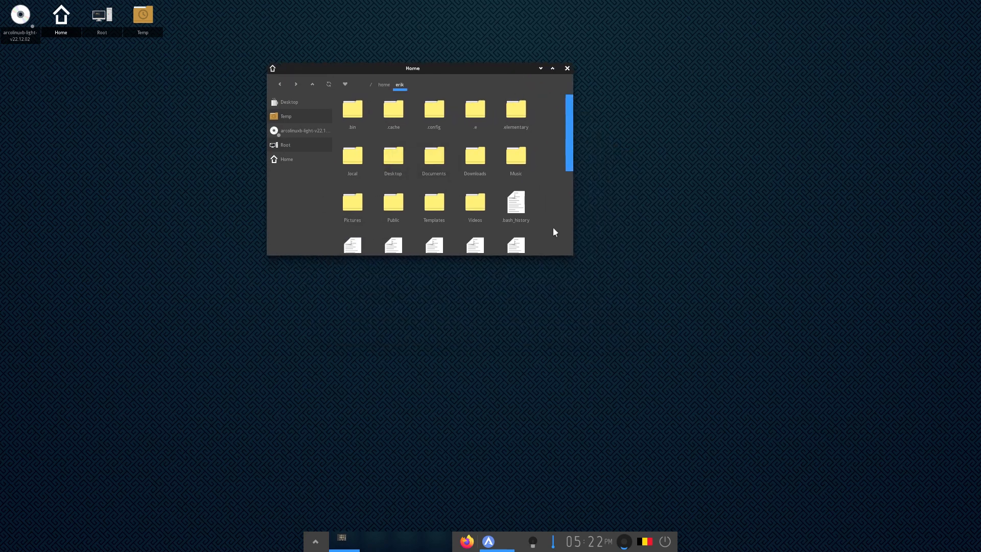
drag(571, 251, 817, 370)
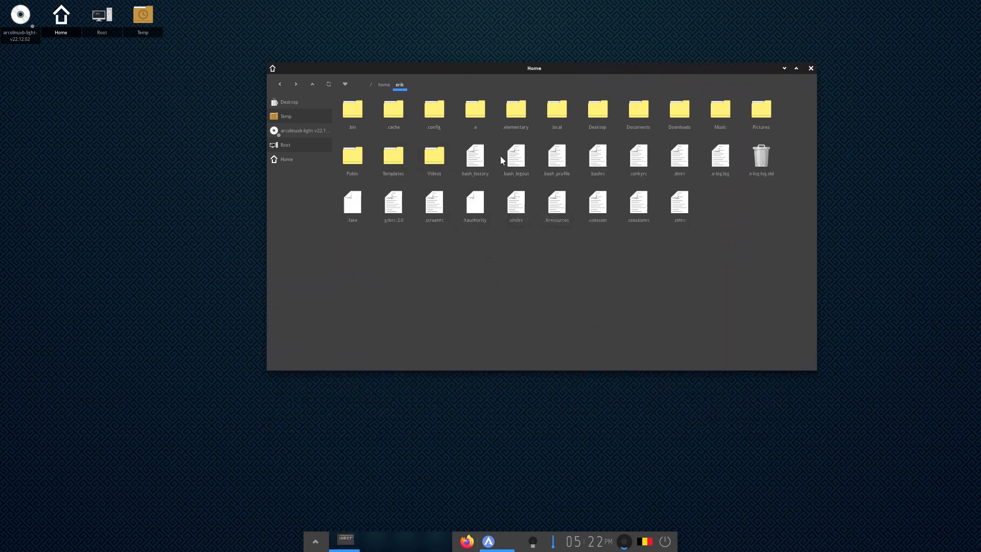
Browse .e/e/applications/startup, return to home, and select the .e and .elementary folders
double_click(475, 117)
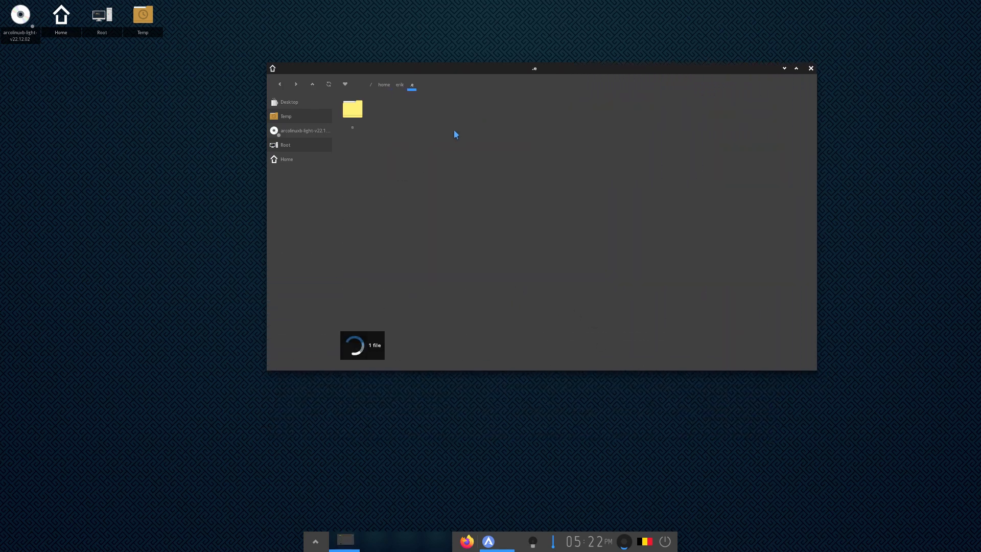
double_click(358, 120)
mouse_move(358, 134)
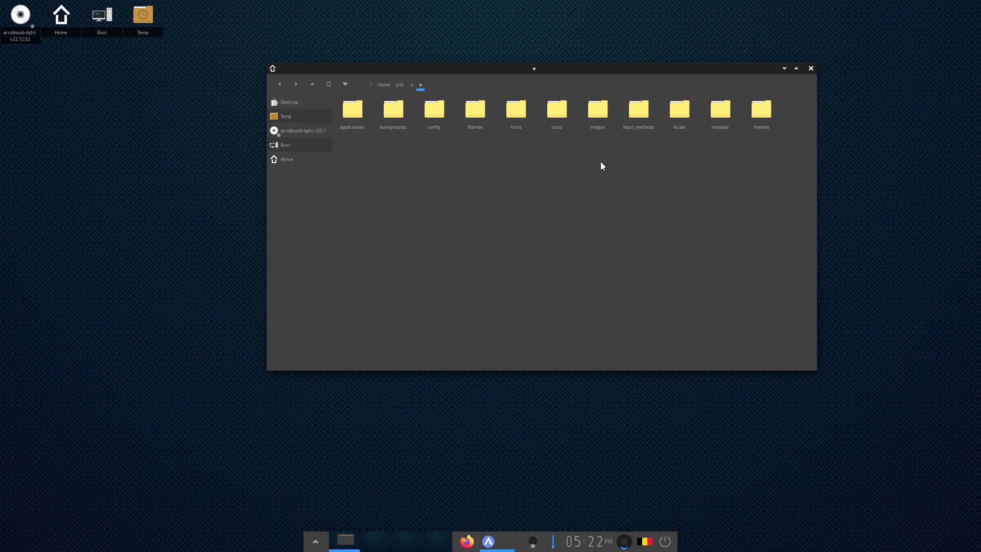
double_click(354, 117)
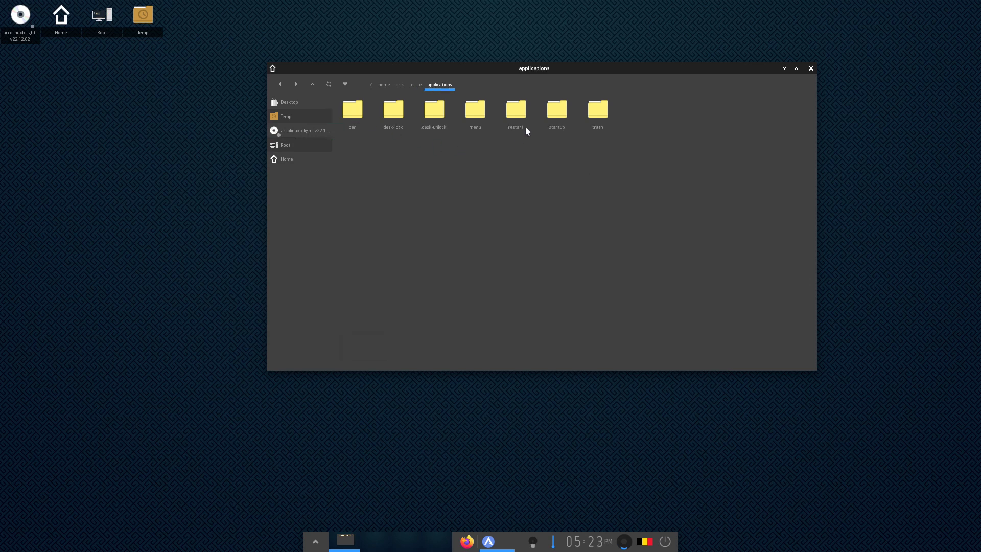
double_click(557, 118)
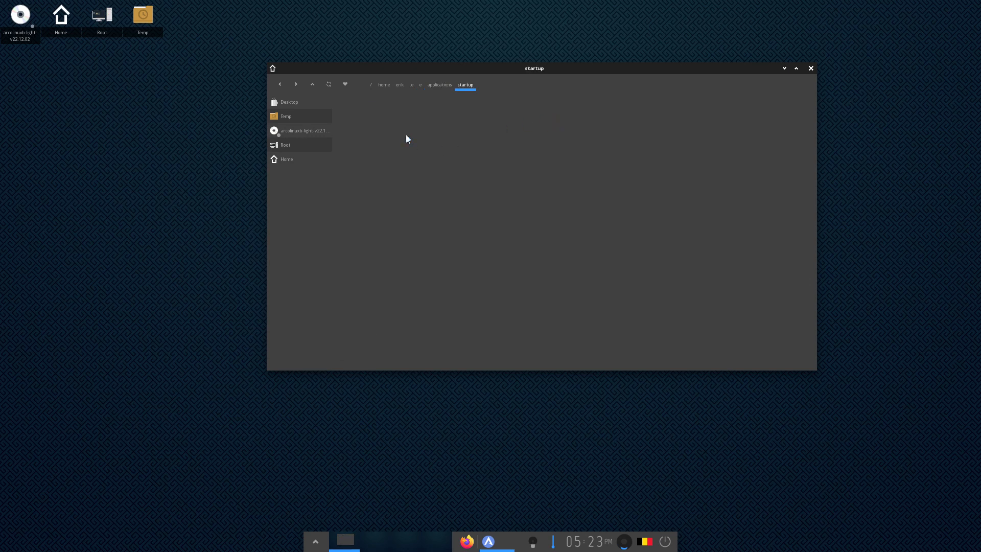
click(442, 87)
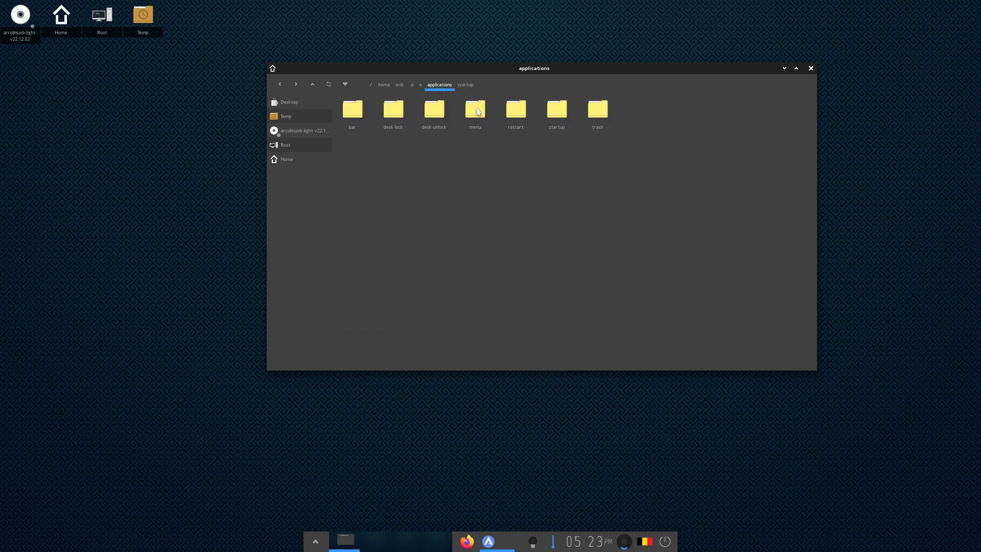
mouse_move(476, 109)
double_click(559, 110)
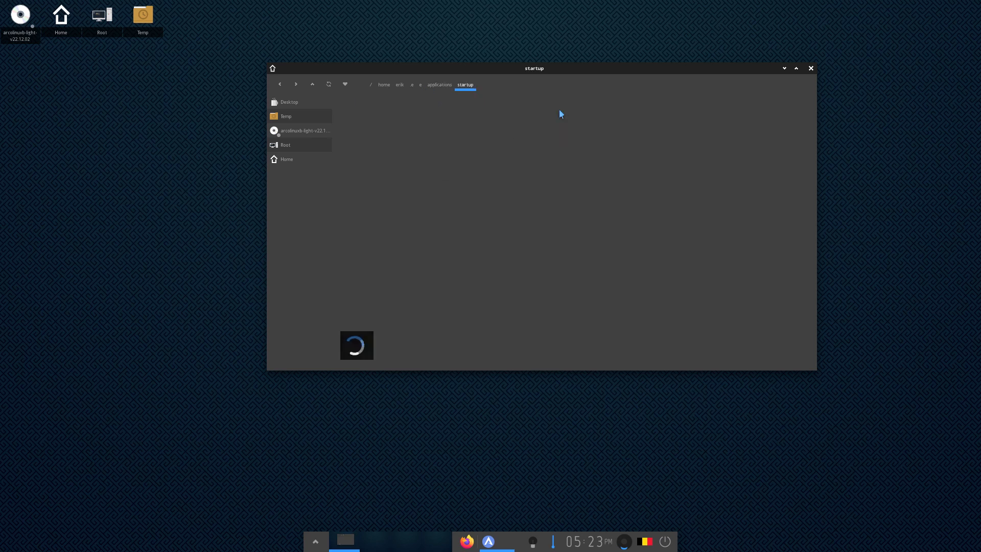
click(438, 85)
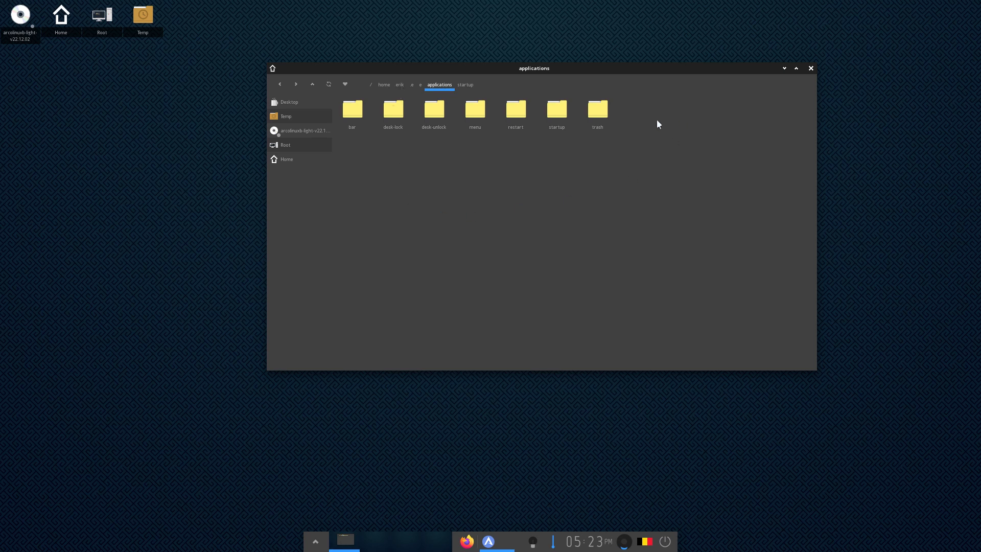
click(401, 85)
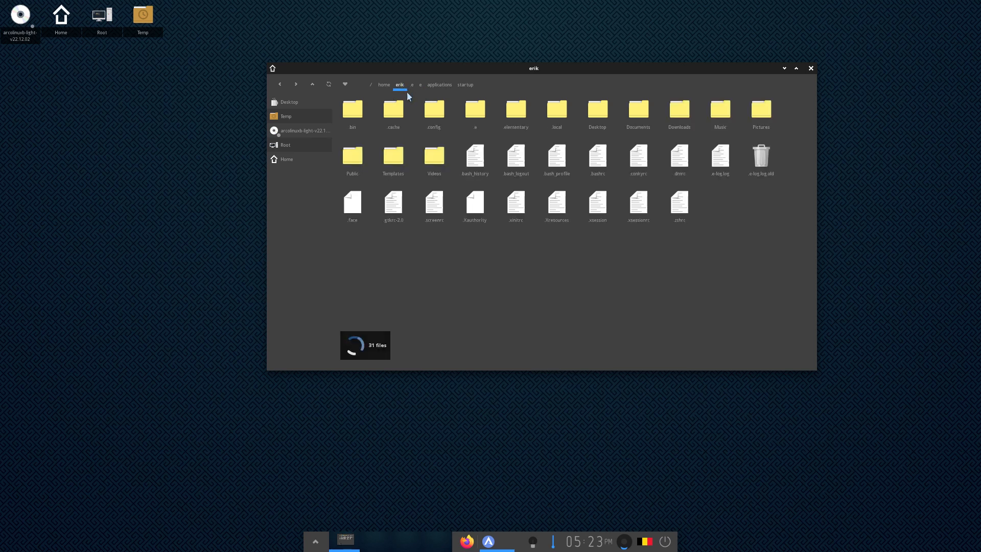
click(471, 117)
click(522, 114)
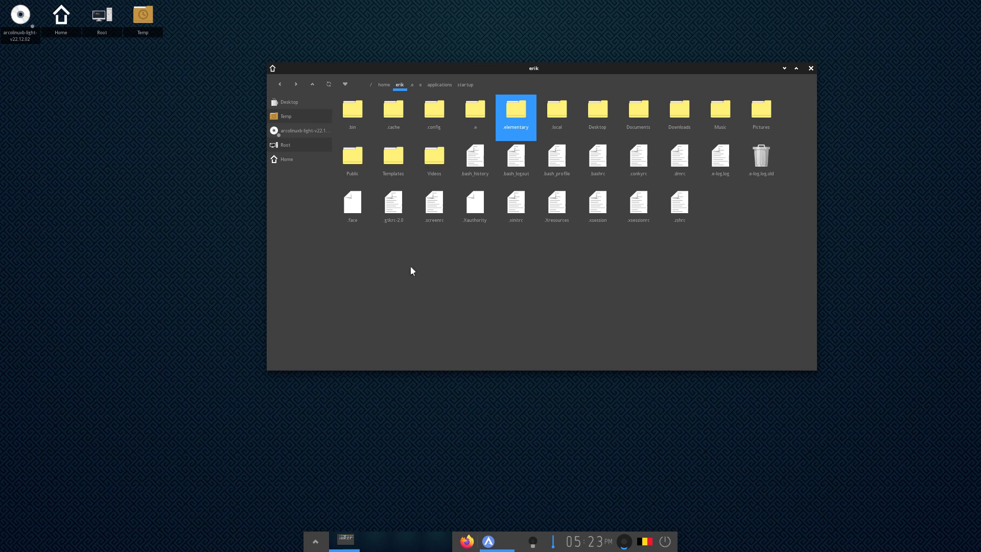
Apply the Red-Maple wallpaper from the enlarged Change Wallpaper dialog
click(145, 240)
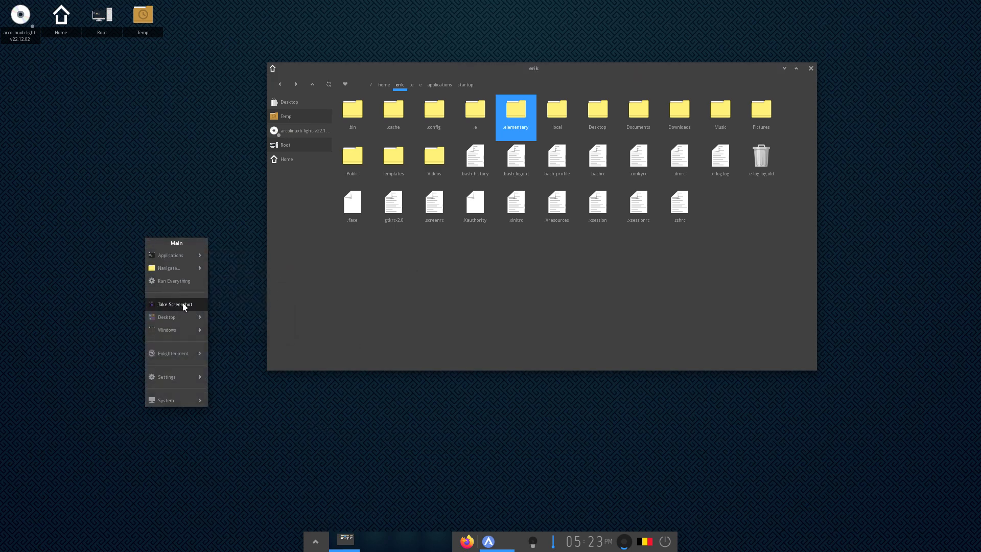
mouse_move(184, 320)
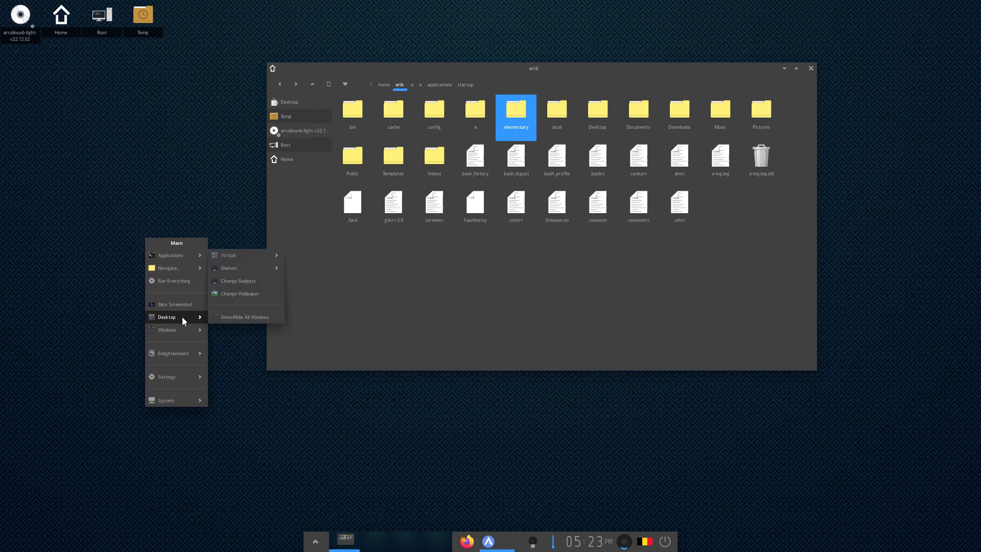
click(237, 293)
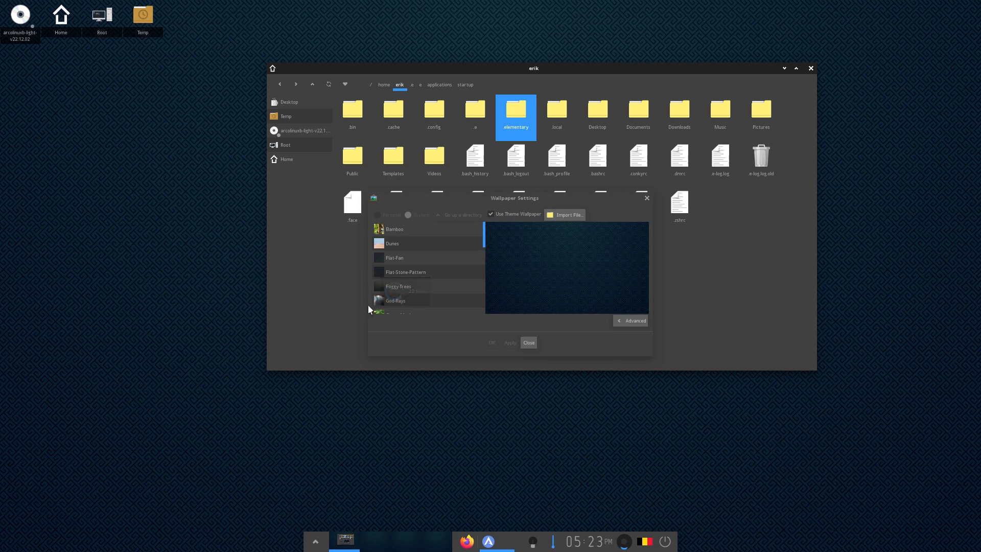
drag(508, 198, 436, 116)
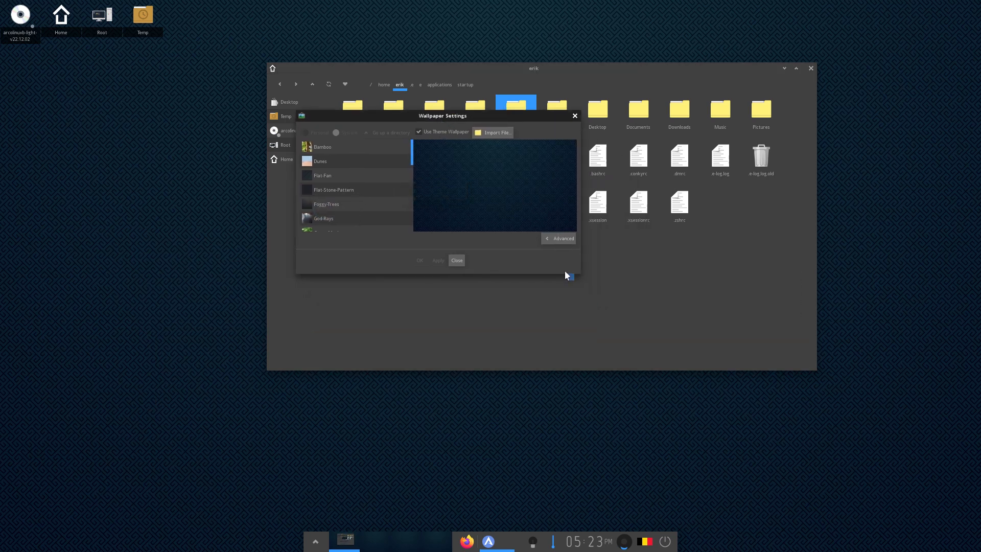
drag(573, 271, 743, 446)
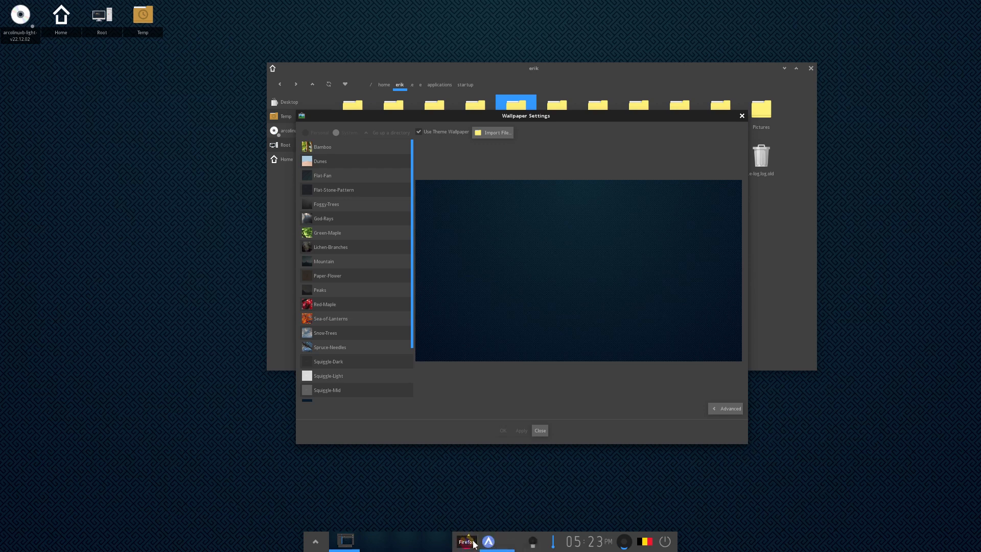
click(343, 304)
click(518, 430)
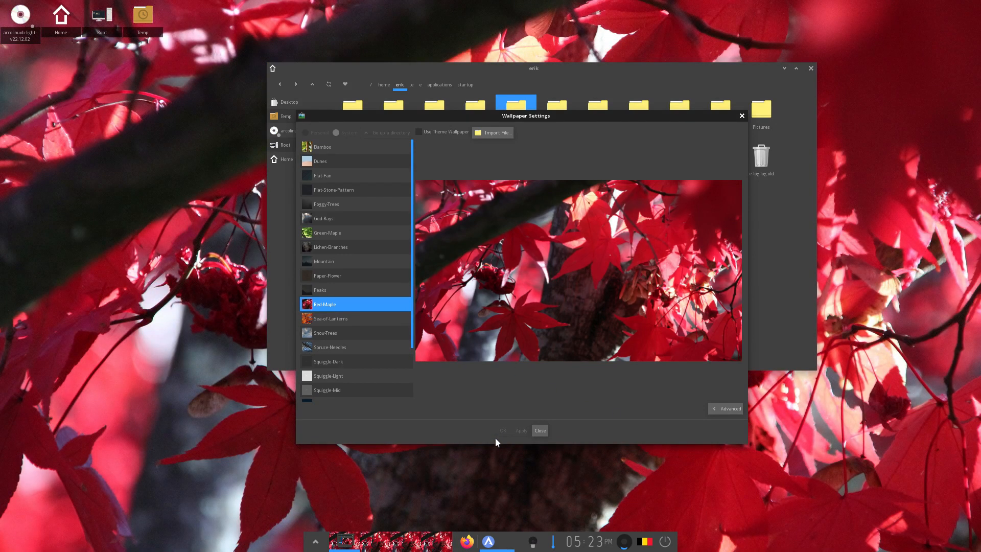
Switch the wallpaper to White-Flower and confirm it
scroll(324, 356, down, 3)
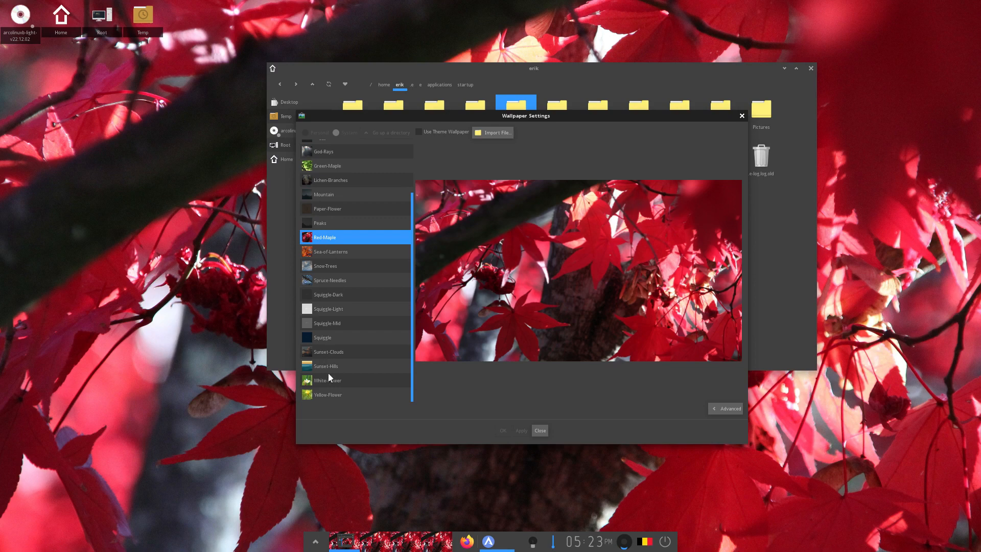
click(330, 379)
click(502, 431)
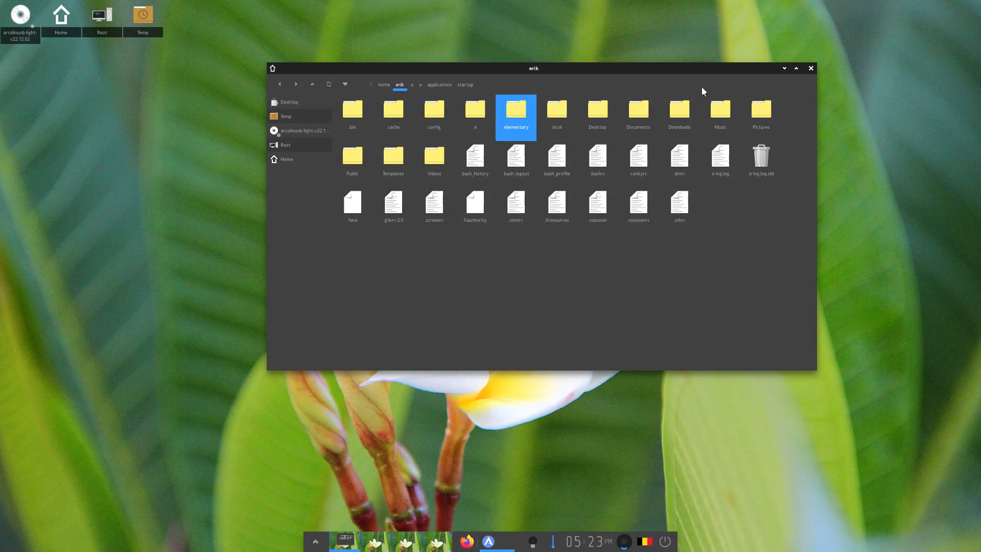
drag(729, 69, 779, 66)
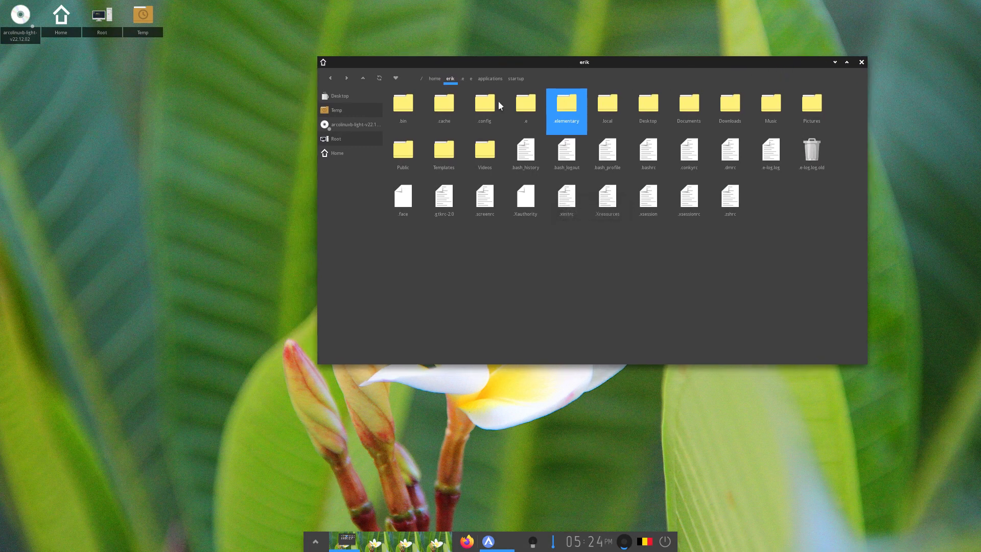
Select the .e and .elementary folders, then open the Enlightenment Settings Panel
click(523, 102)
ctrl+click(562, 120)
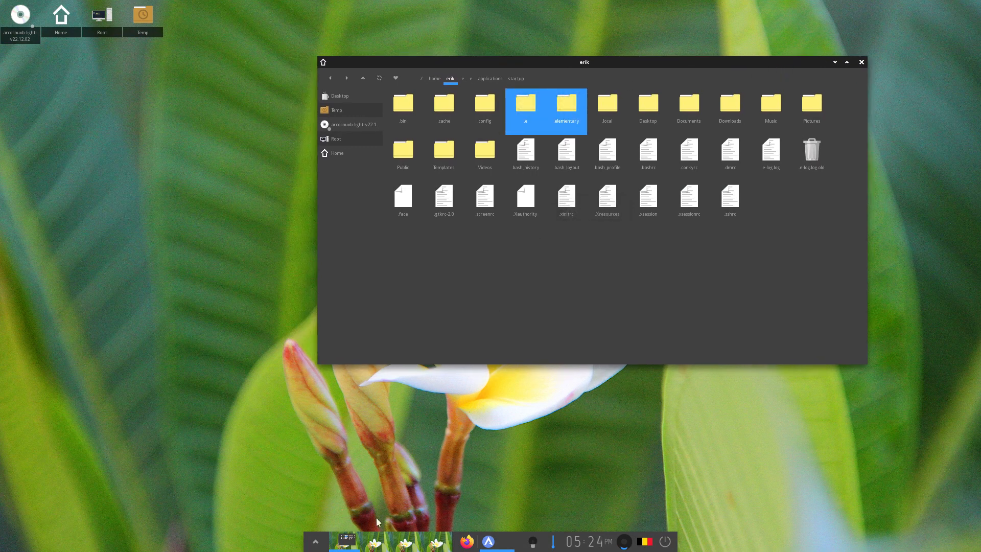
click(317, 541)
mouse_move(329, 500)
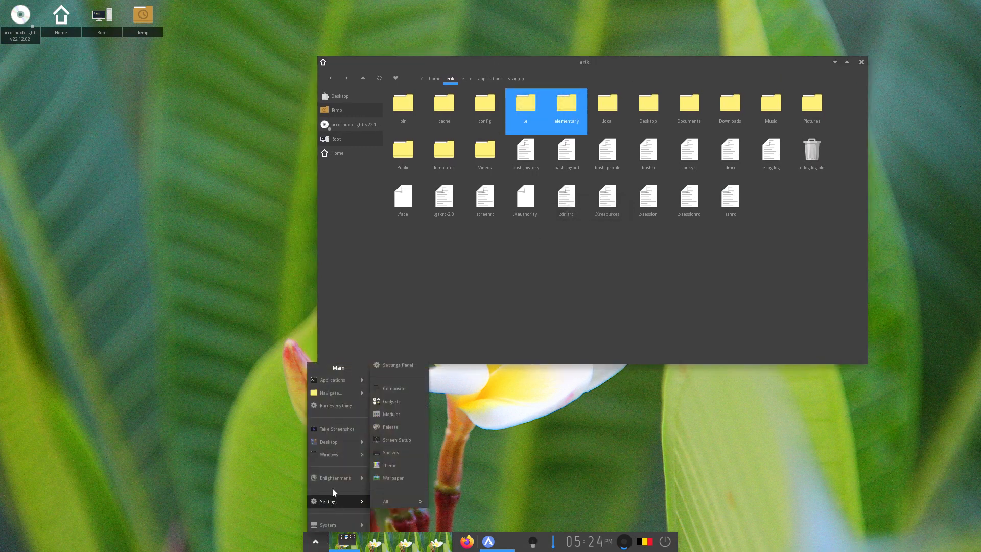
mouse_move(384, 499)
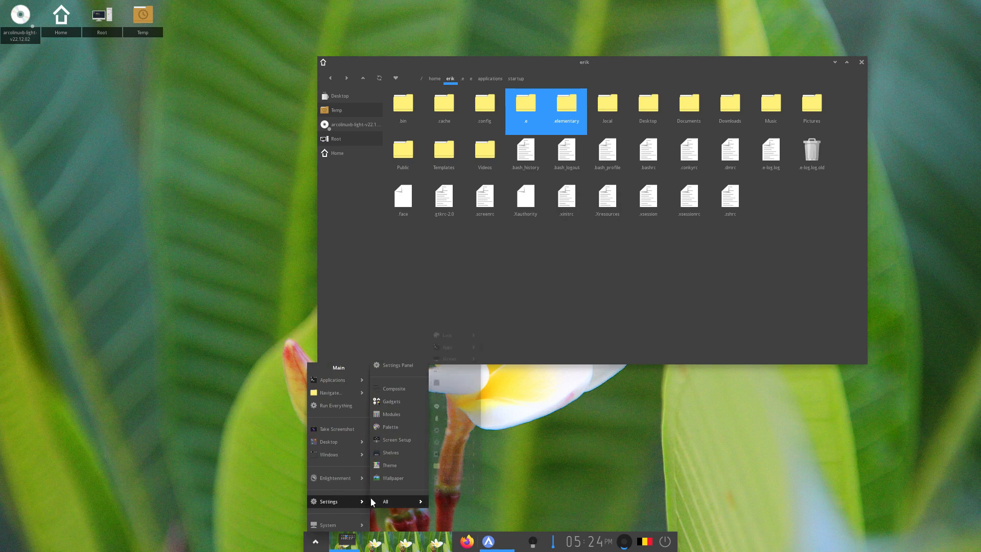
click(399, 364)
Enlarge the Settings window and verify White-Flower in the Look section's Wallpaper settings
drag(523, 207, 406, 32)
drag(500, 172, 847, 410)
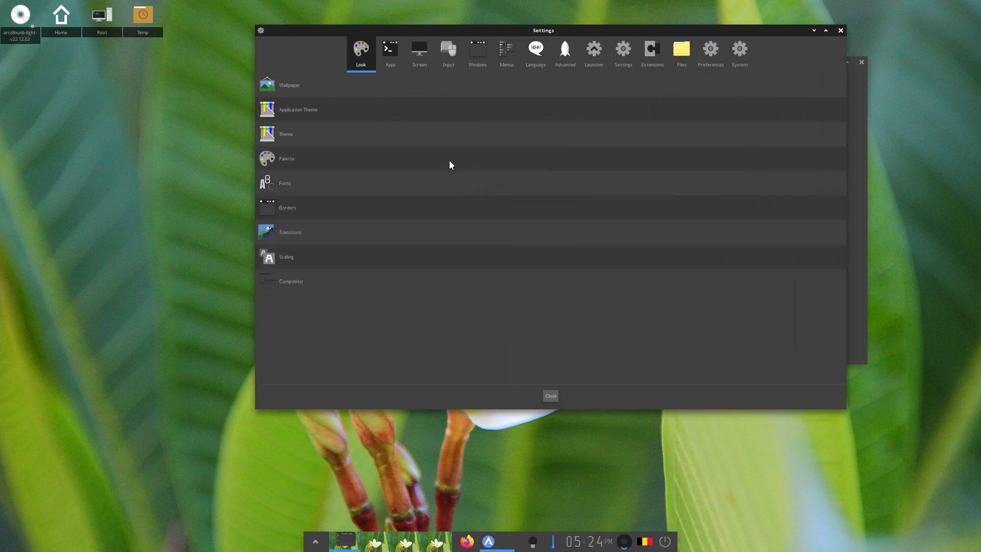
drag(532, 33, 452, 51)
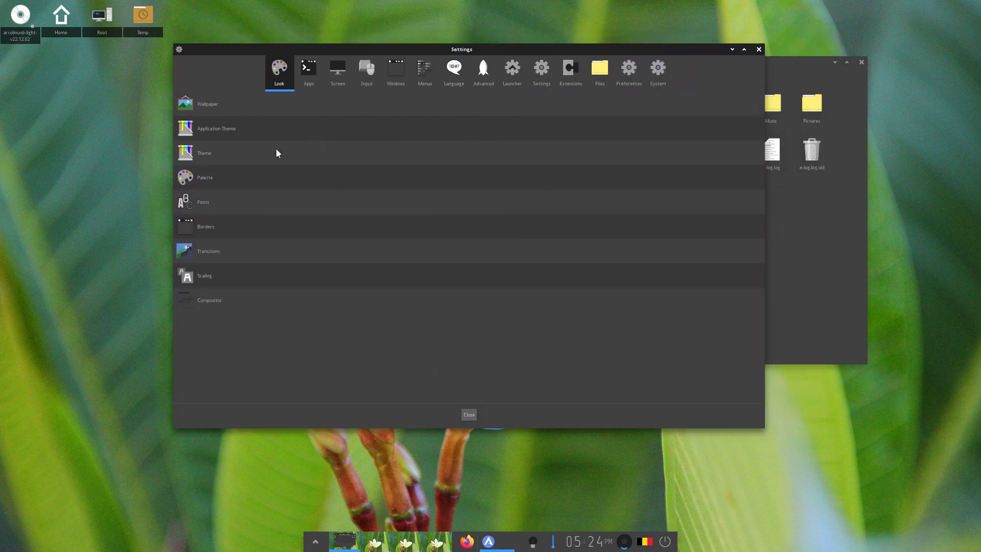
click(210, 110)
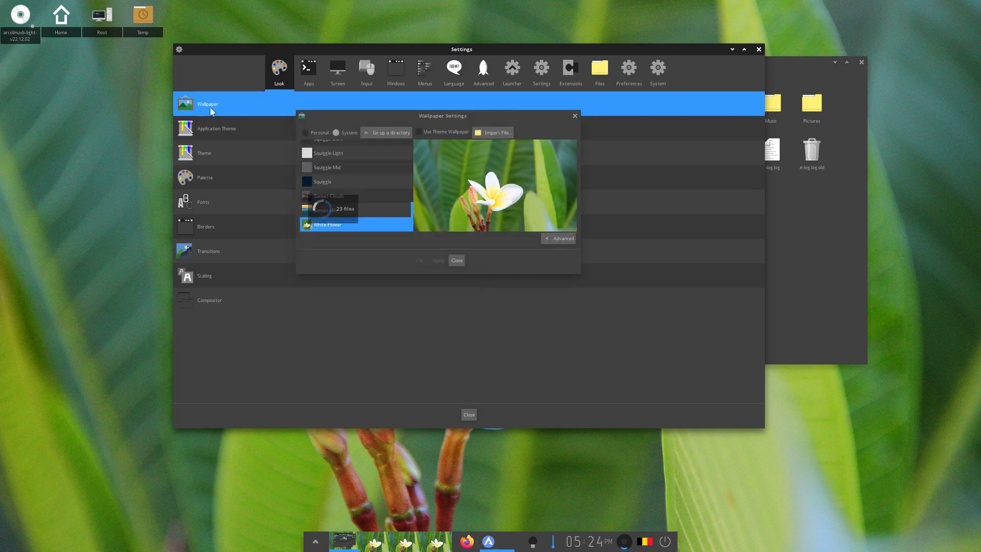
click(574, 116)
Set the application theme to Arc-Dark
click(247, 129)
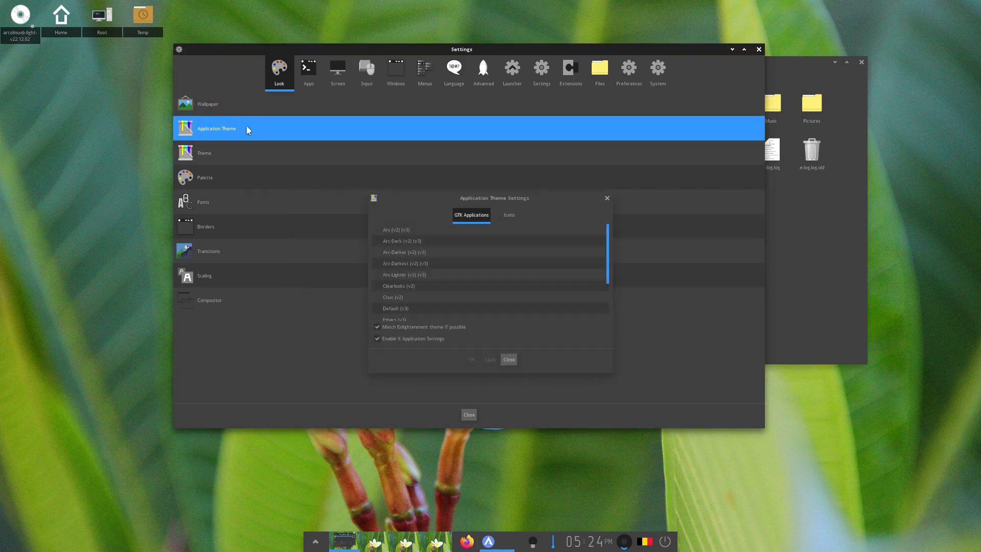
click(409, 243)
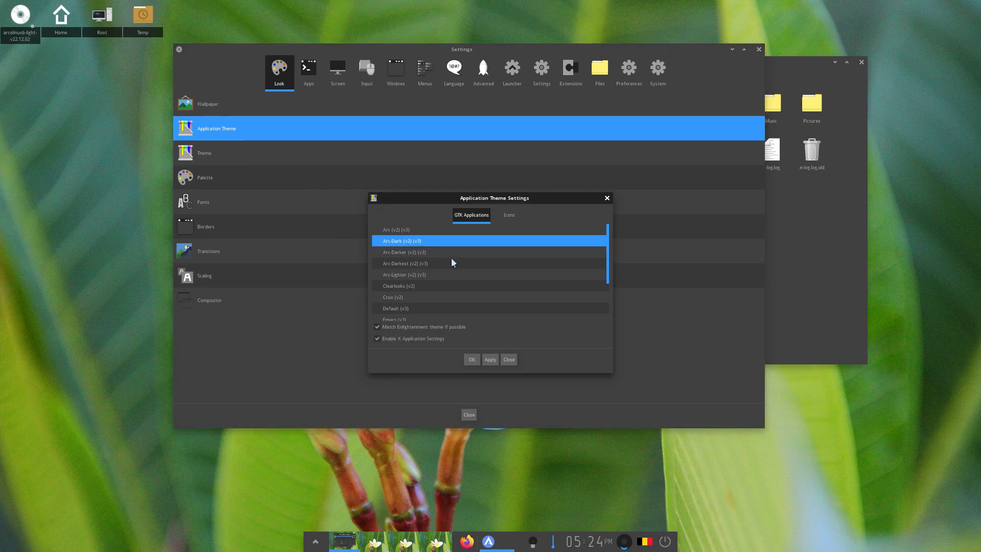
click(471, 359)
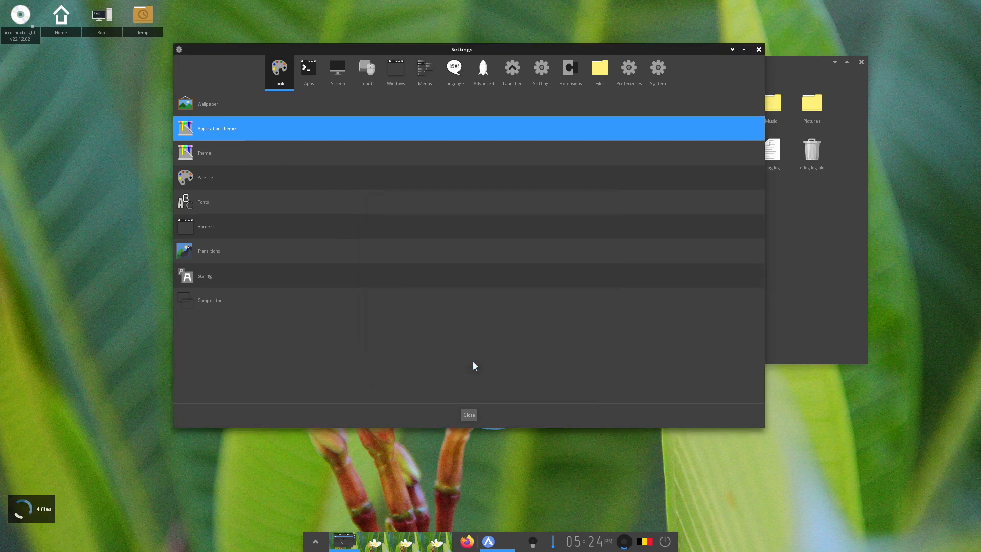
Look through the available icon themes, then close the theme dialog without changes
click(232, 133)
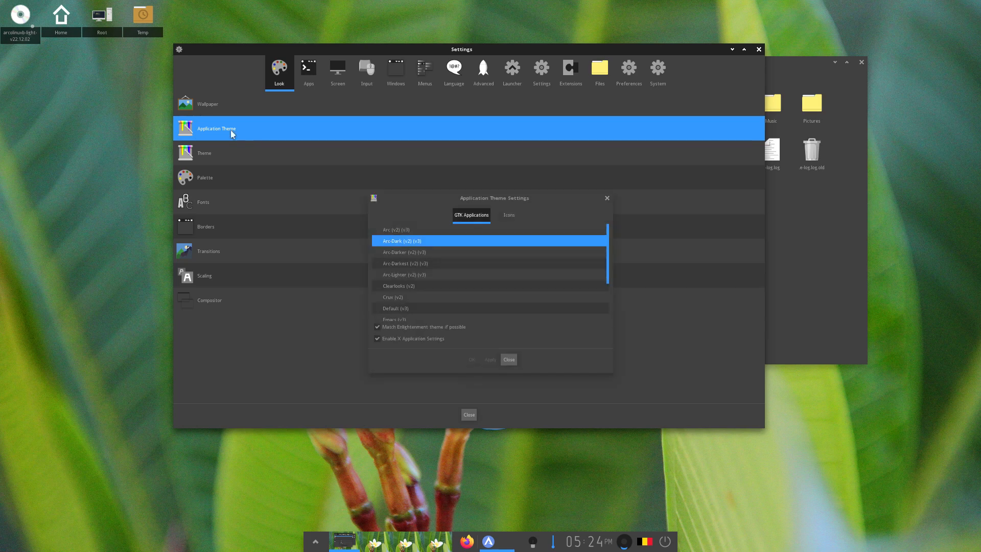
click(509, 219)
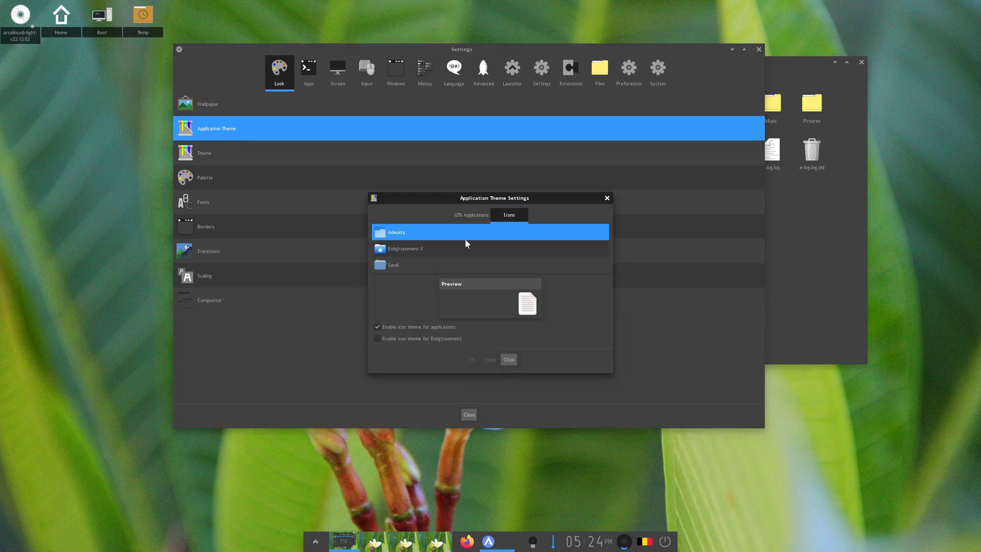
scroll(418, 254, down, 3)
scroll(428, 249, down, 10)
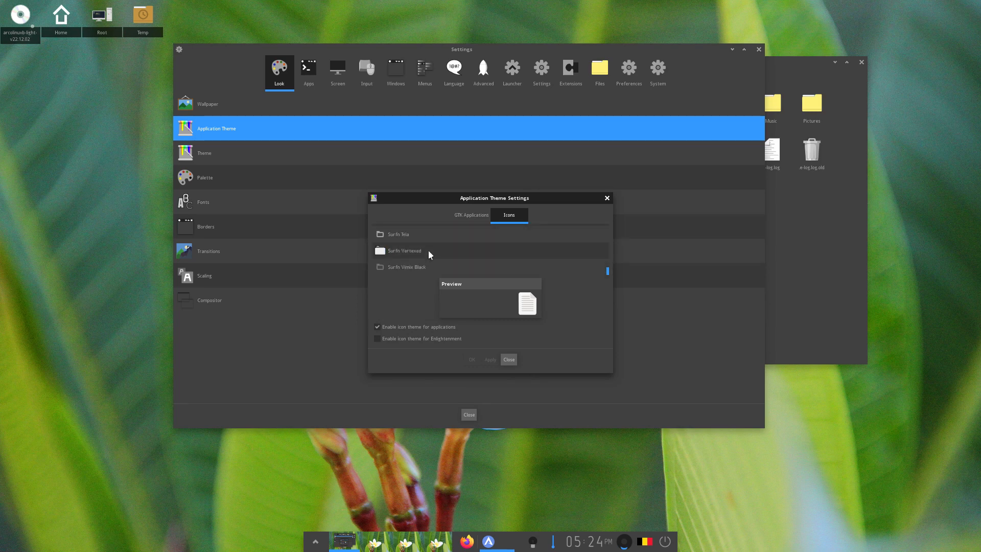
click(607, 199)
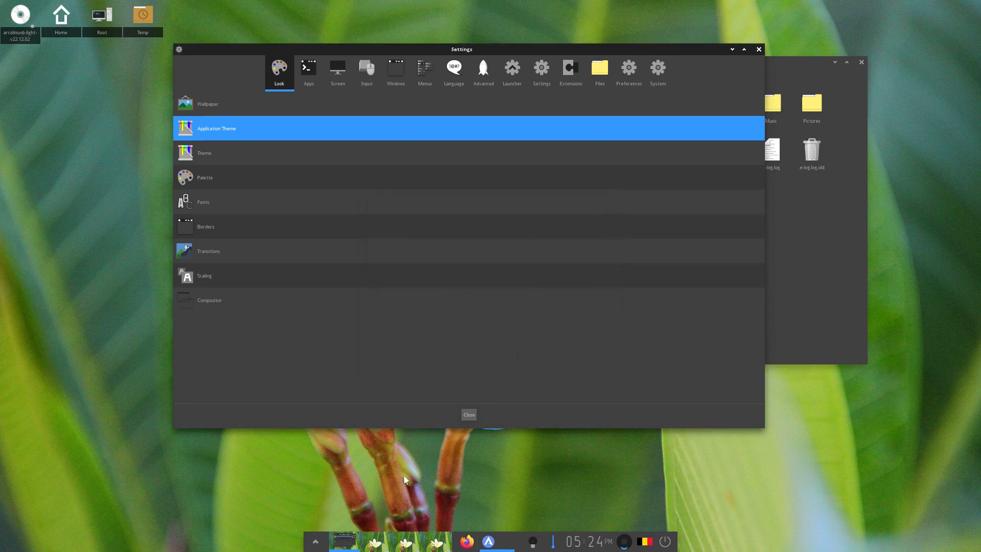
Browse the main desktop menu's Applications submenus, then dismiss the menus
click(315, 544)
mouse_move(335, 380)
mouse_move(387, 383)
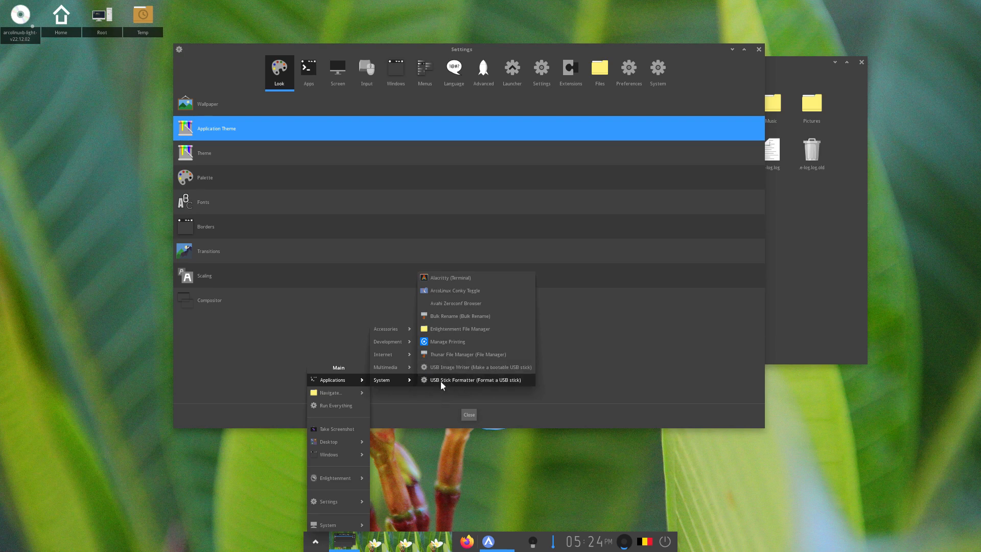
mouse_move(404, 368)
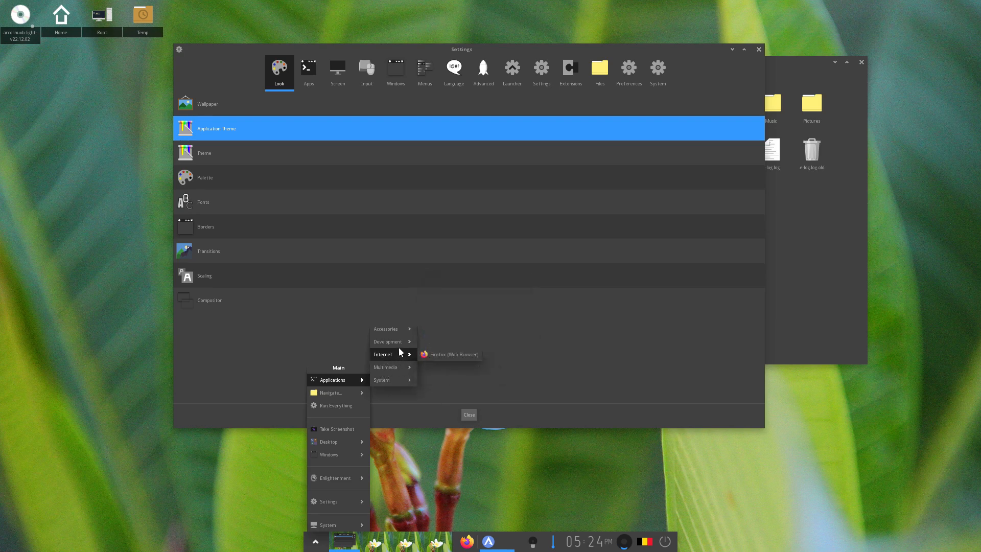
mouse_move(401, 331)
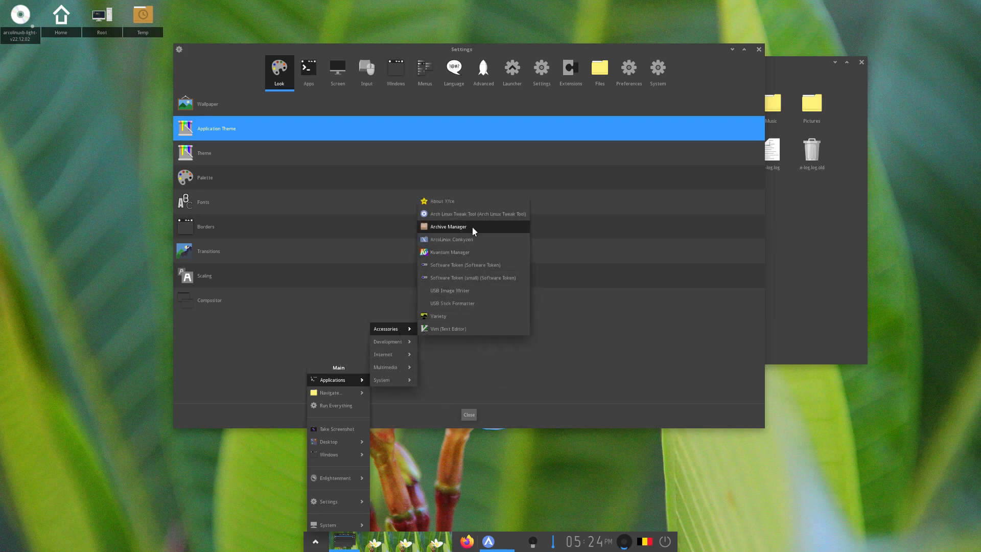
click(520, 358)
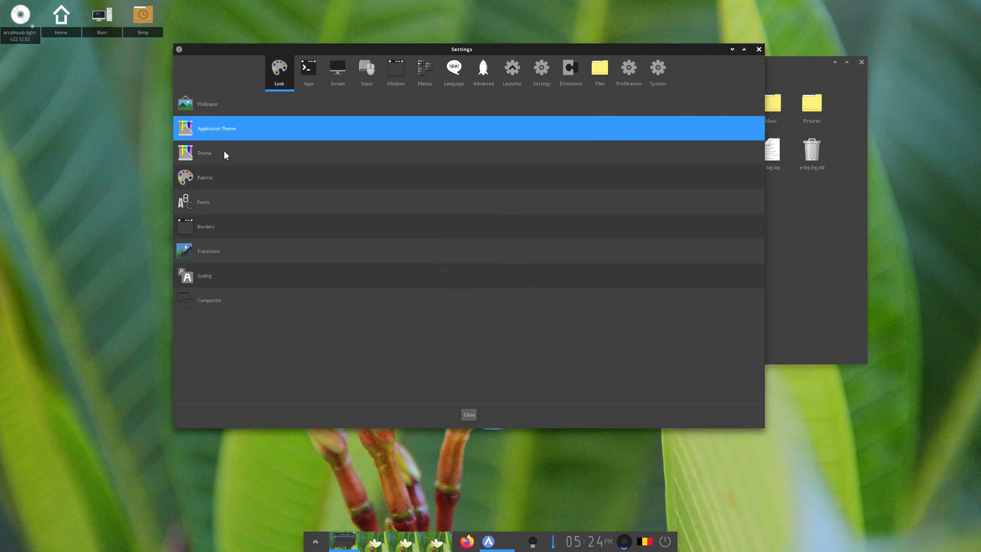
Go back to the Look category and bring up the Scale Settings
click(308, 71)
click(278, 71)
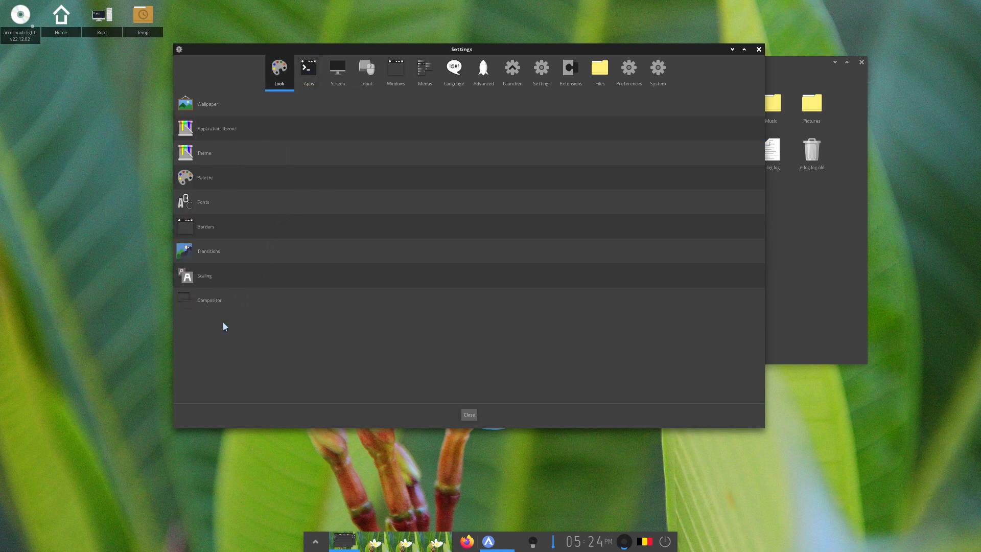
click(259, 282)
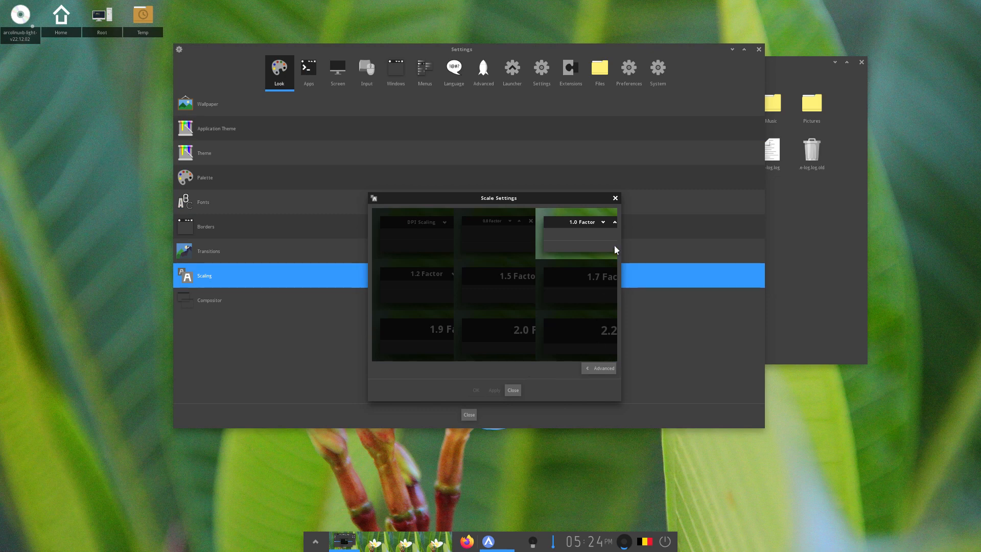
Close the Scale Settings, the Settings Panel and the file manager window
click(614, 198)
click(759, 49)
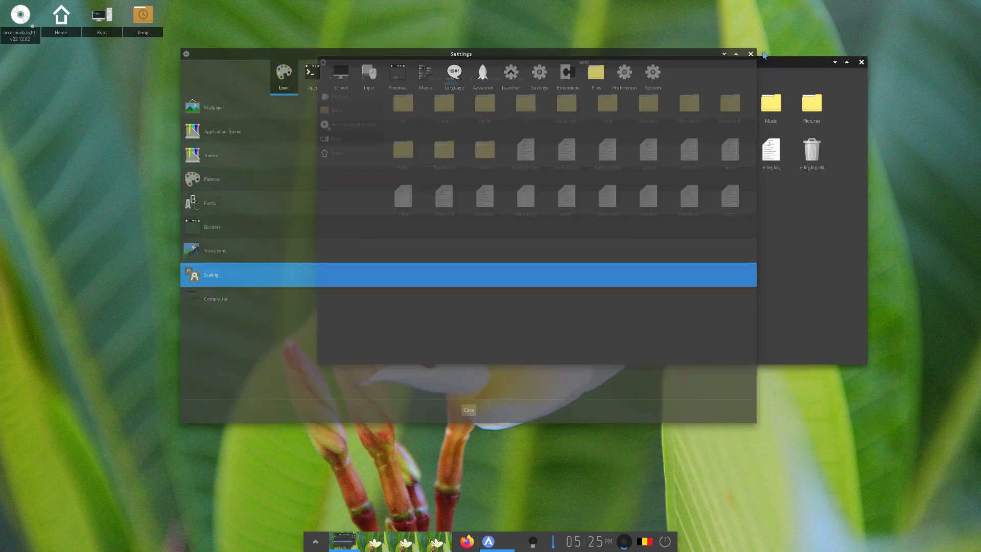
click(861, 63)
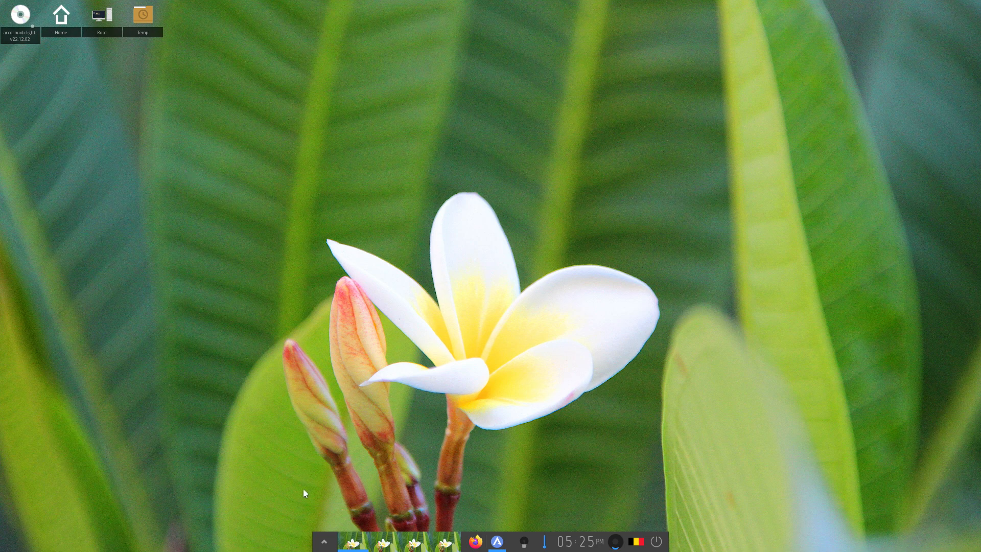
Launch Thunar File Manager and drag its window to the desktop centre
click(326, 547)
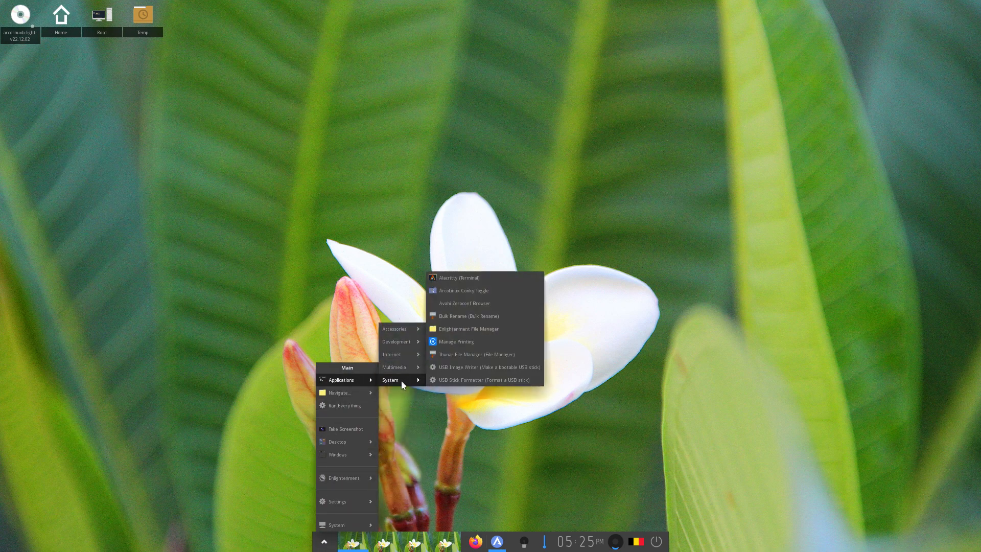
click(482, 355)
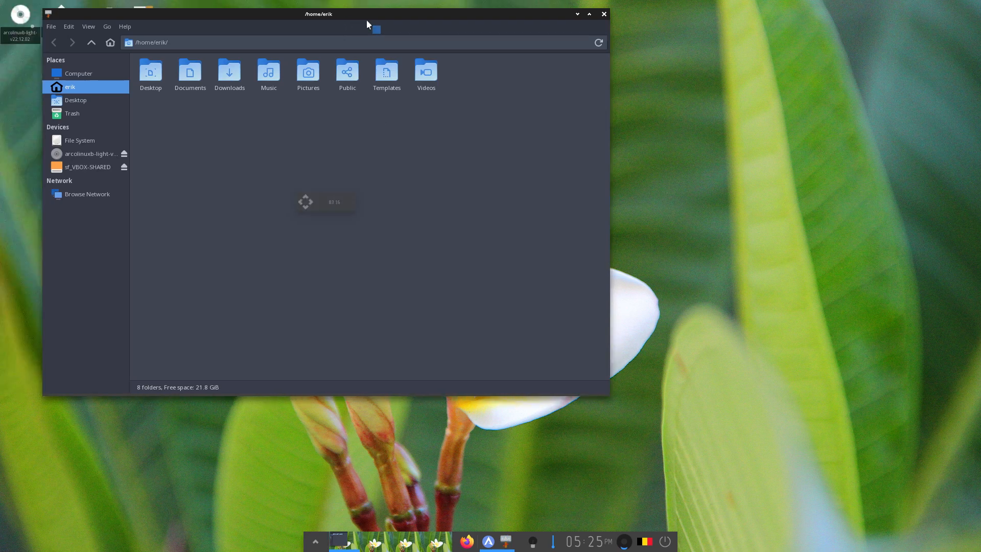
drag(305, 12, 608, 50)
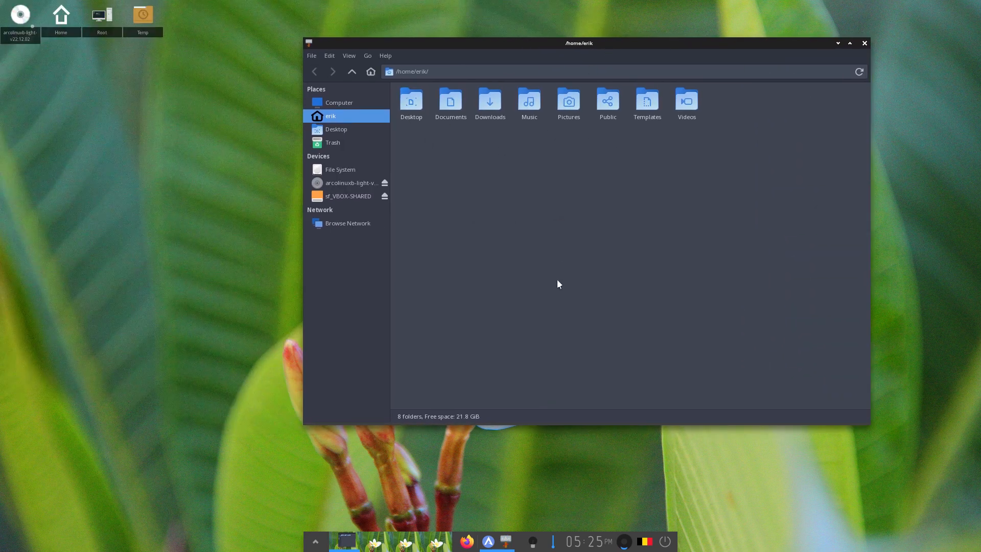
click(315, 540)
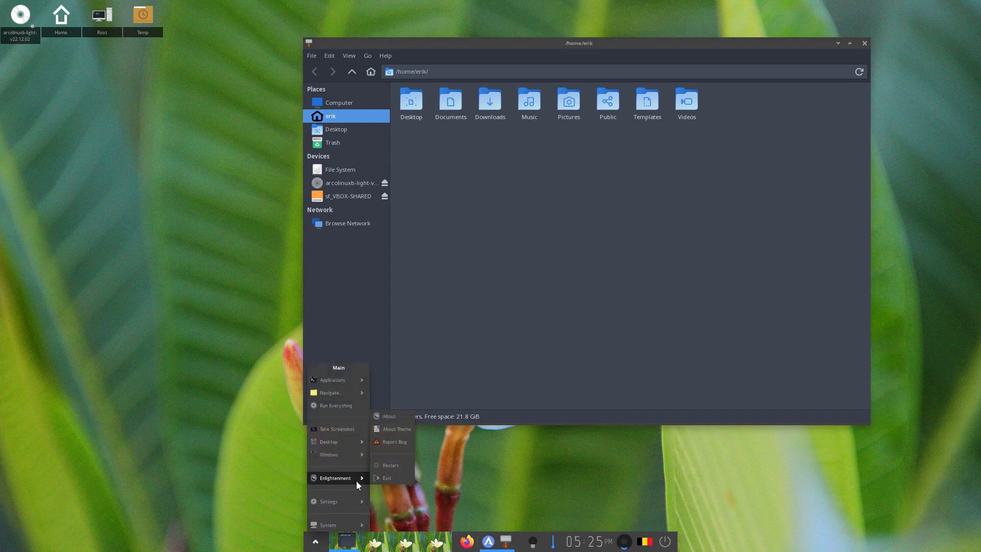
mouse_move(357, 500)
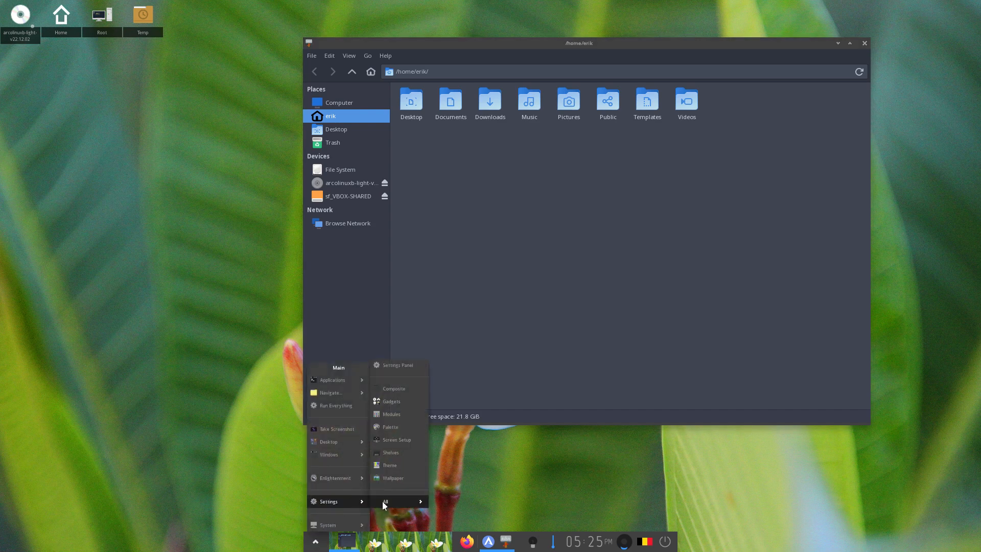
Choose Sardi Arc as the icon theme, apply it, and close both settings windows
click(410, 366)
click(208, 135)
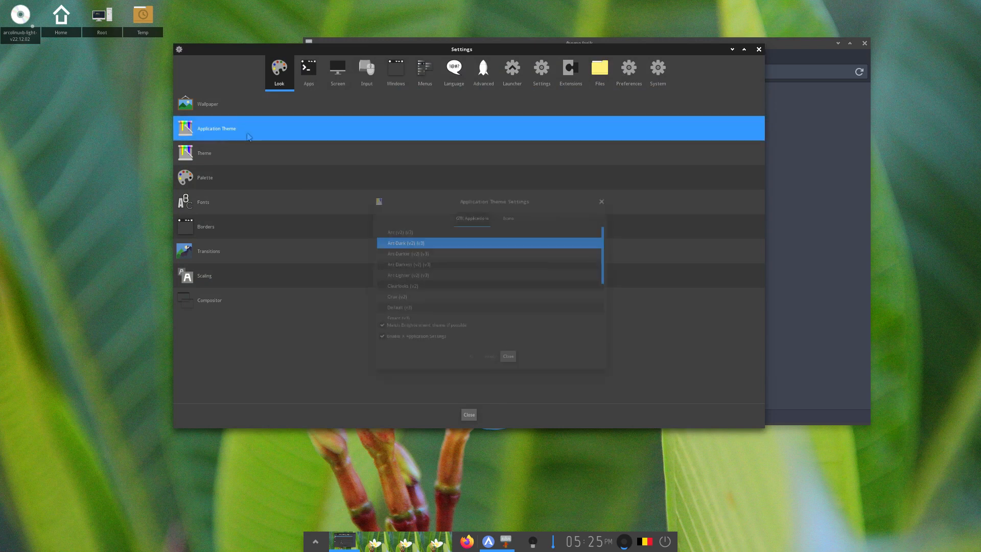
click(508, 215)
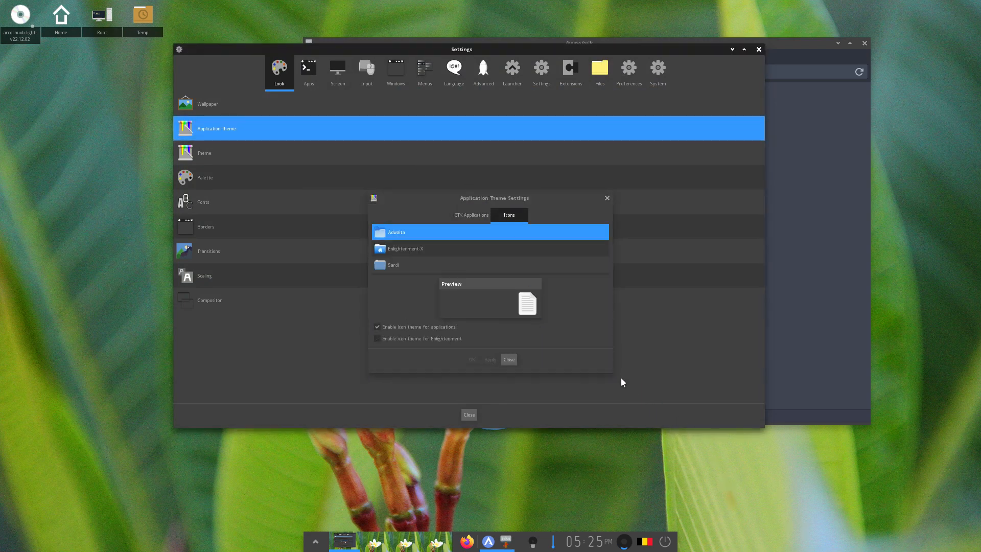
drag(613, 373, 744, 502)
drag(595, 199, 585, 90)
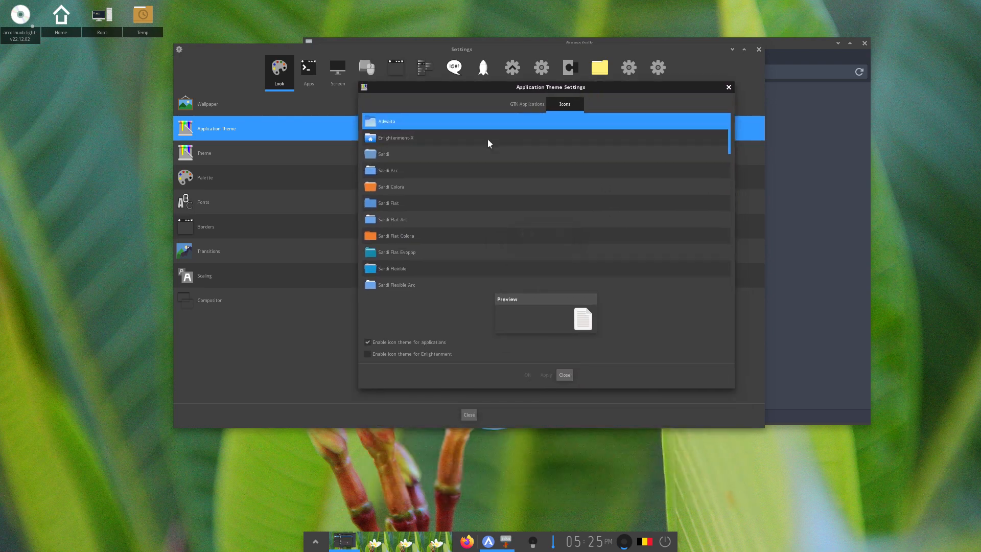
click(409, 169)
click(544, 376)
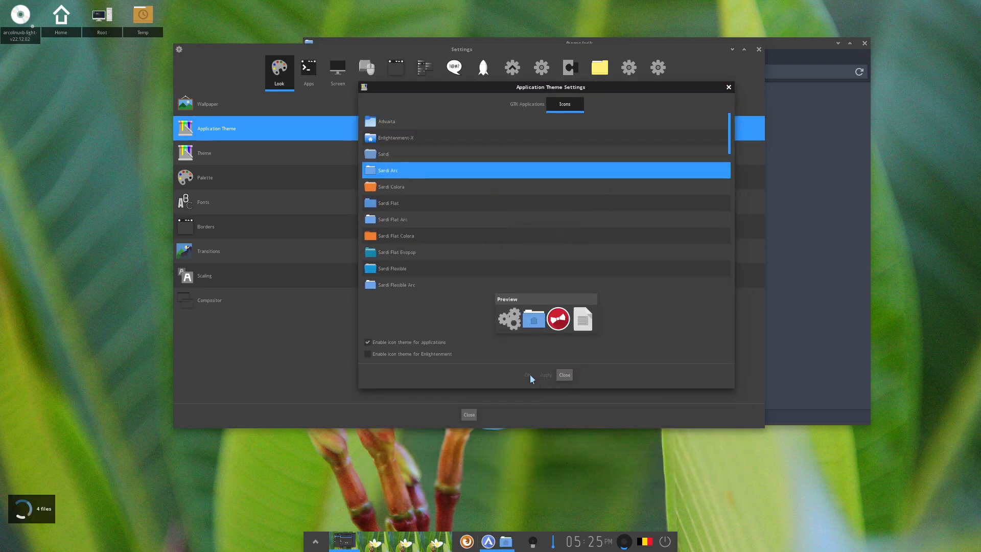
click(728, 89)
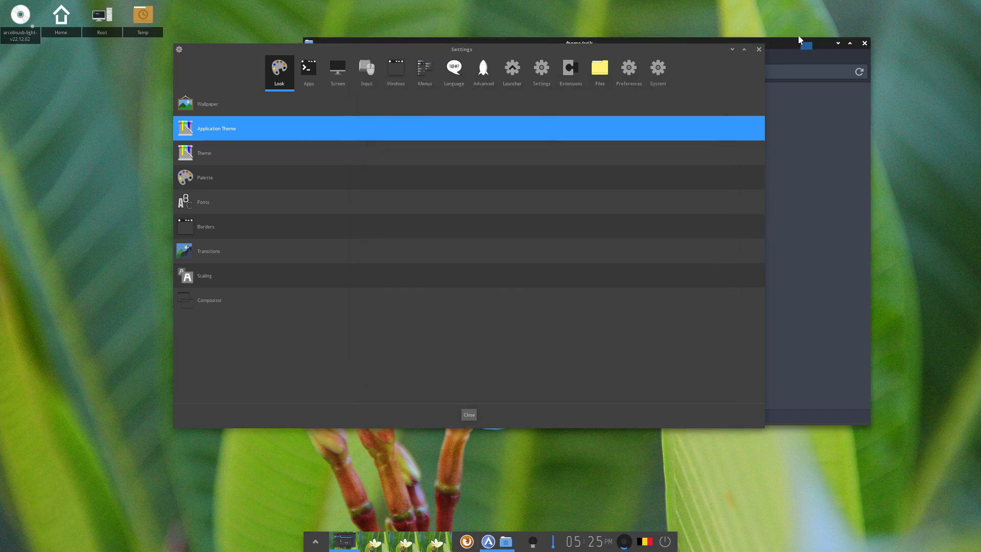
click(758, 49)
Close the old file manager and relaunch Thunar from Applications > System
click(861, 44)
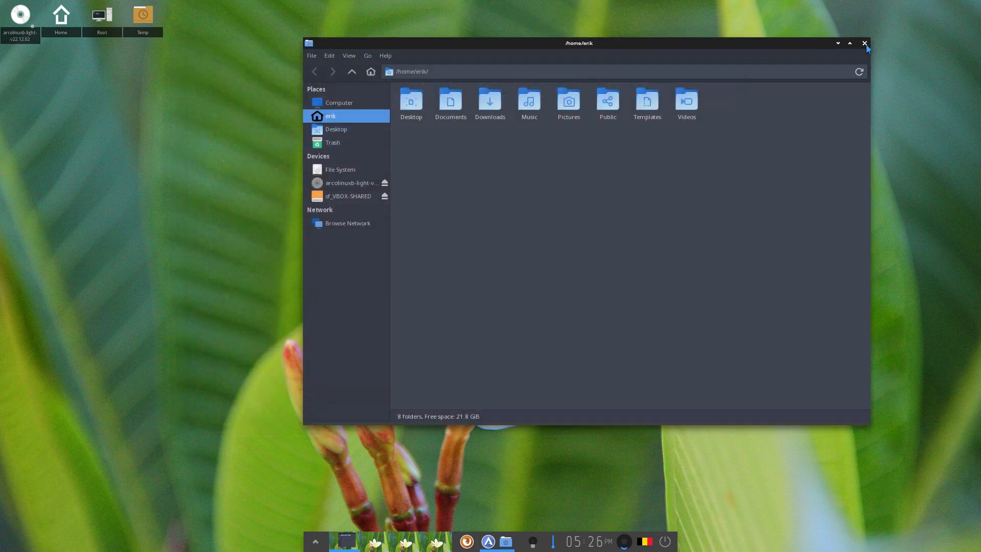
click(325, 545)
mouse_move(355, 379)
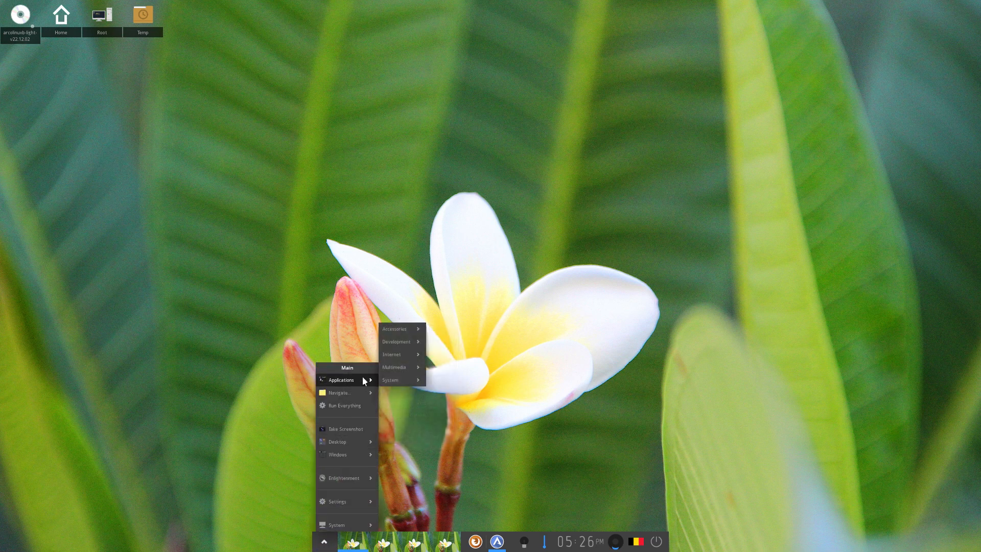
mouse_move(393, 381)
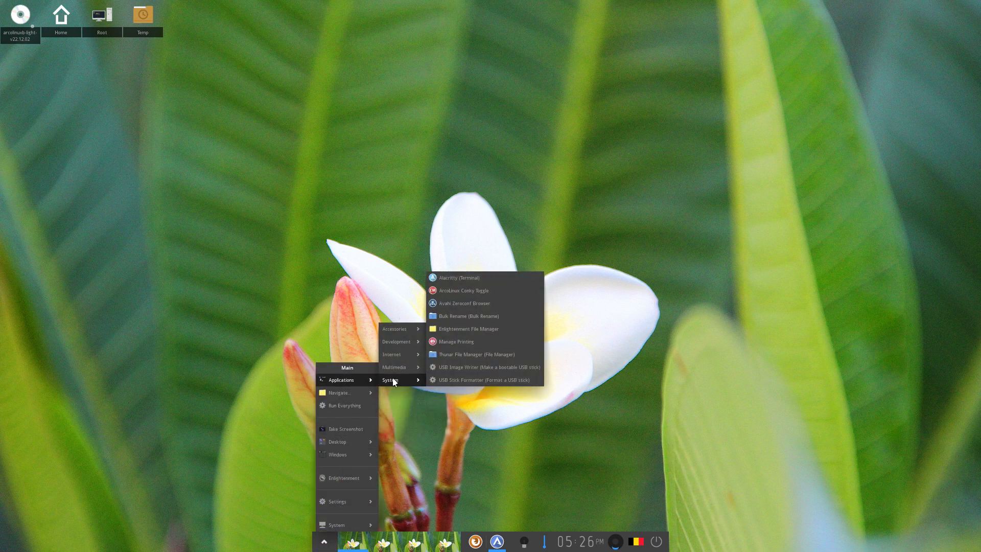
click(499, 357)
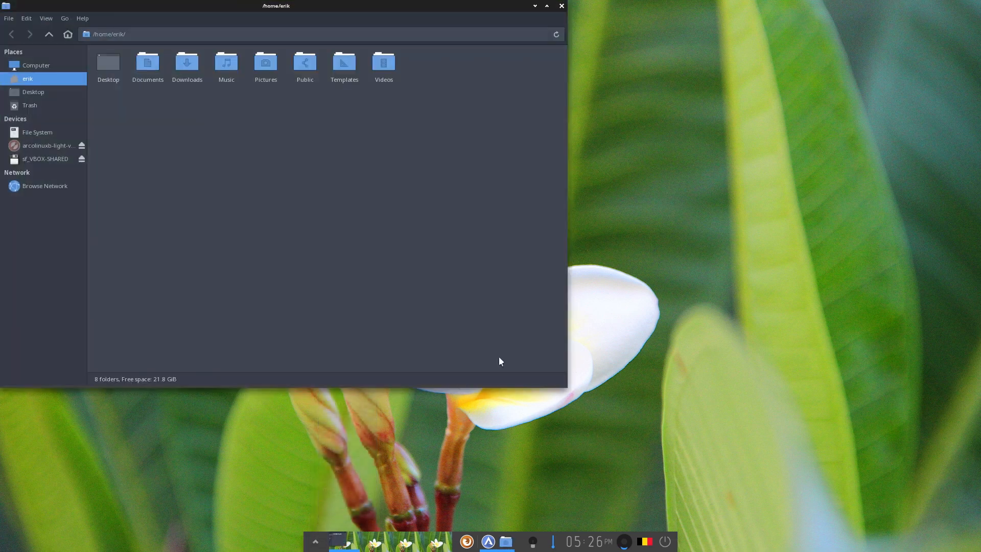
Add Thunar's running shelf icon to the bar as a launcher, then close Thunar
right_click(508, 544)
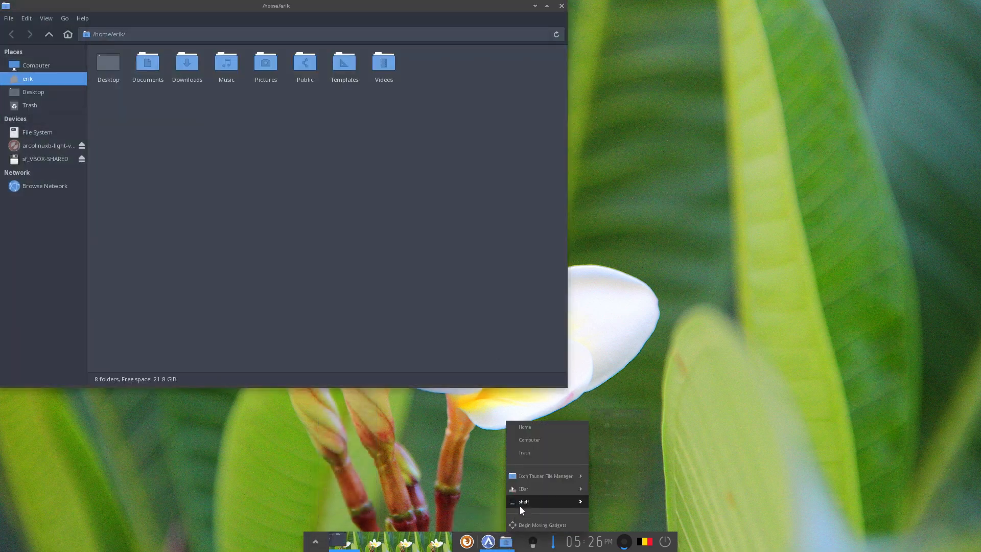
mouse_move(532, 477)
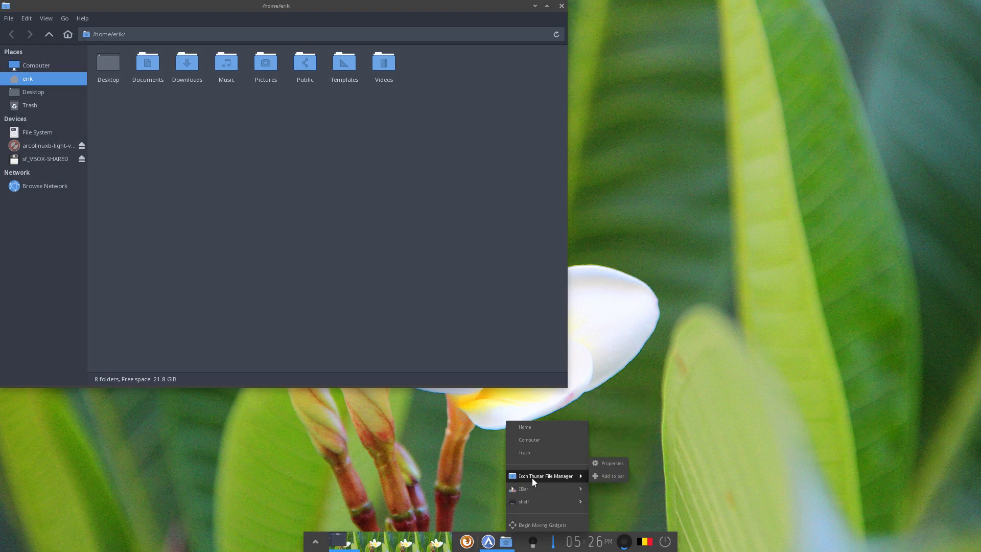
click(613, 476)
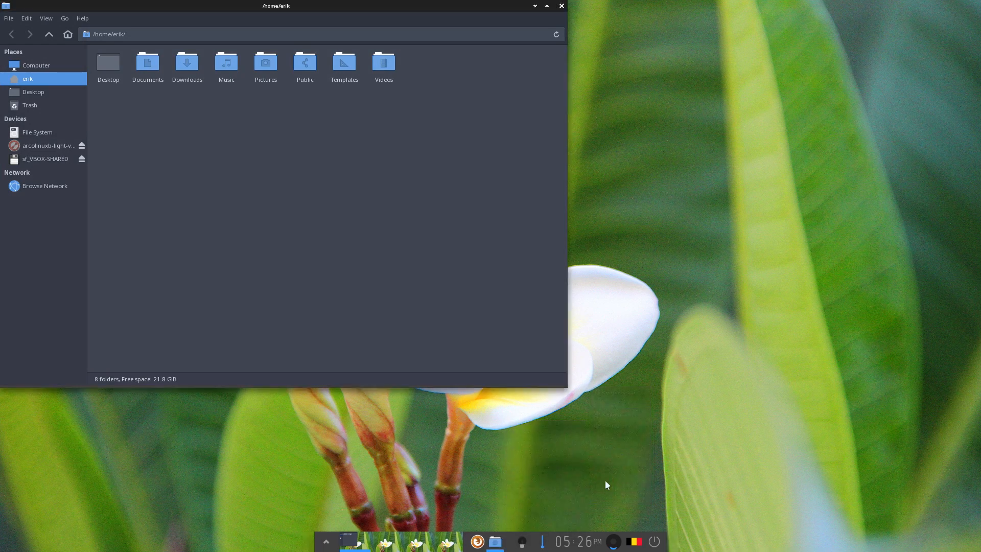
click(520, 512)
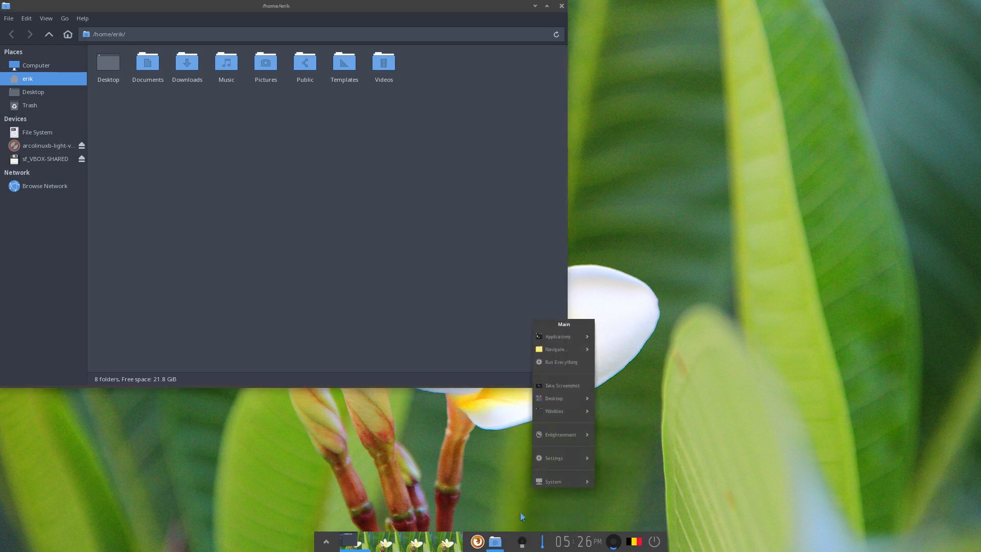
click(562, 6)
click(562, 6)
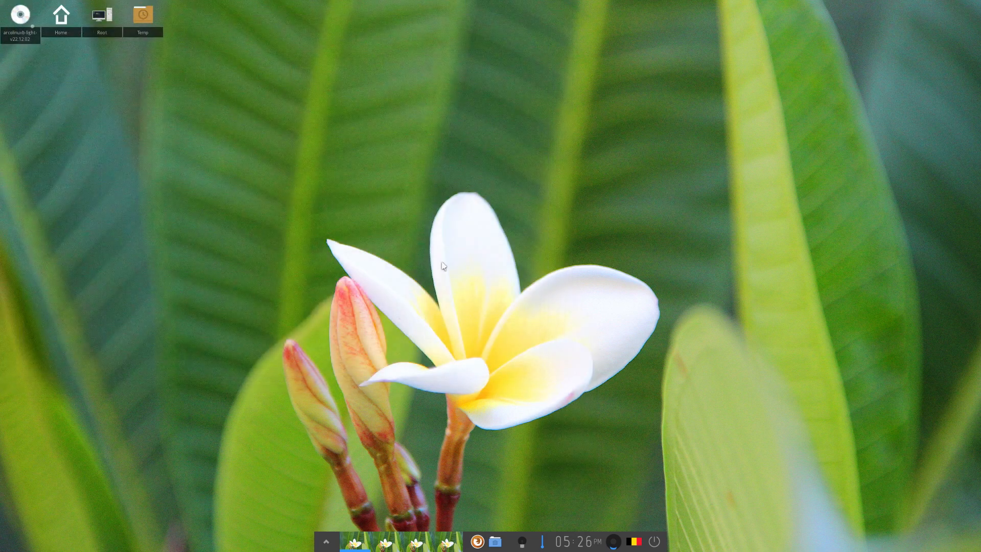
Start Thunar from its new shelf launcher and move its window to the screen centre
click(324, 543)
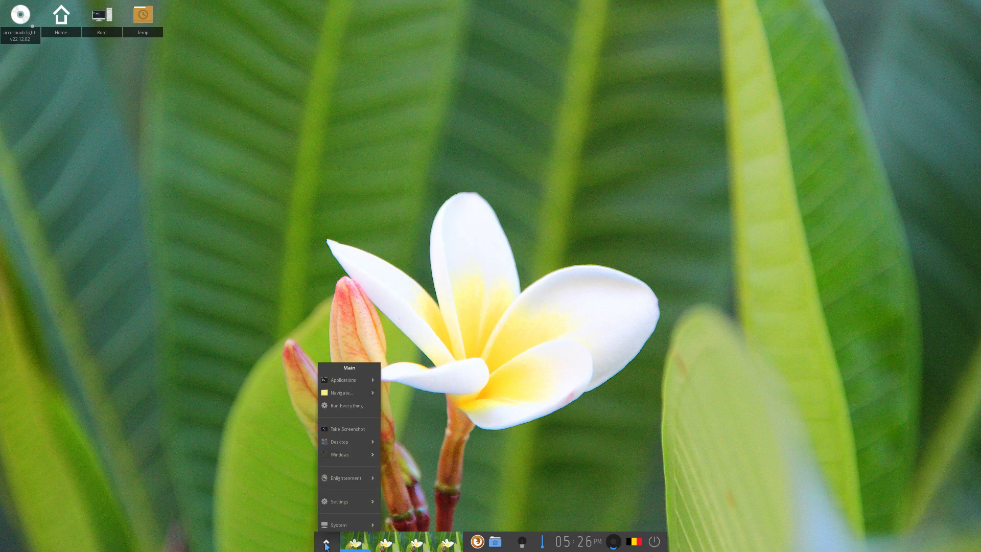
click(604, 432)
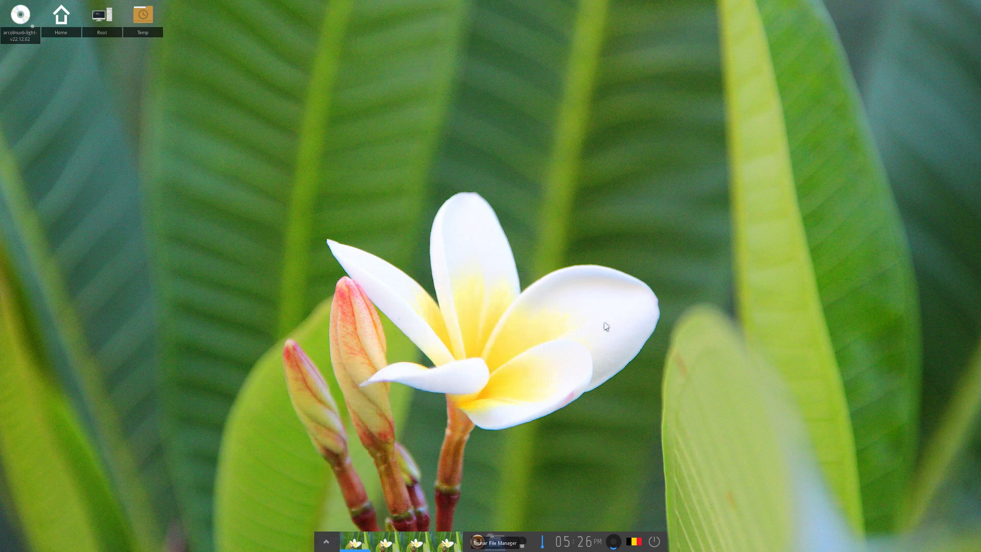
click(494, 541)
drag(340, 6, 574, 76)
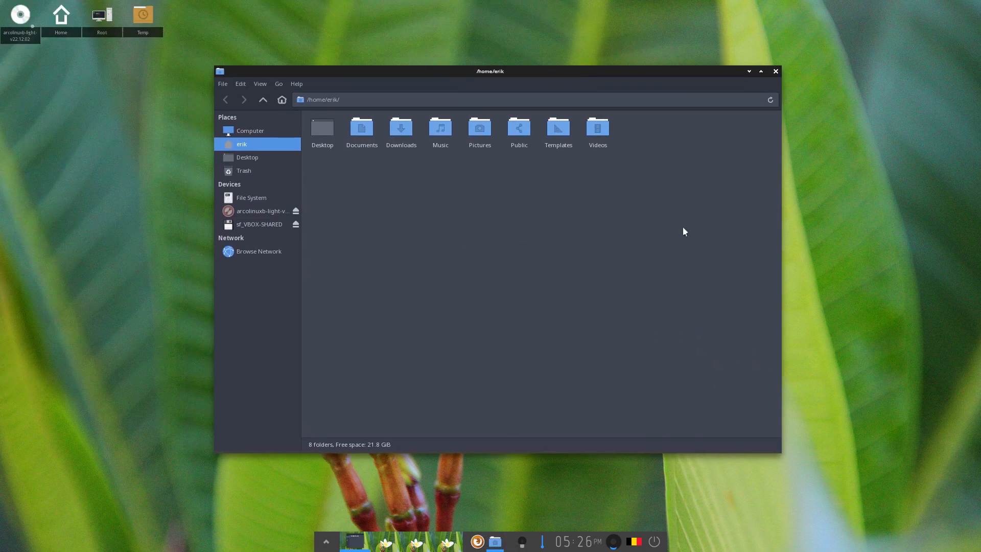
drag(346, 190, 659, 150)
click(540, 354)
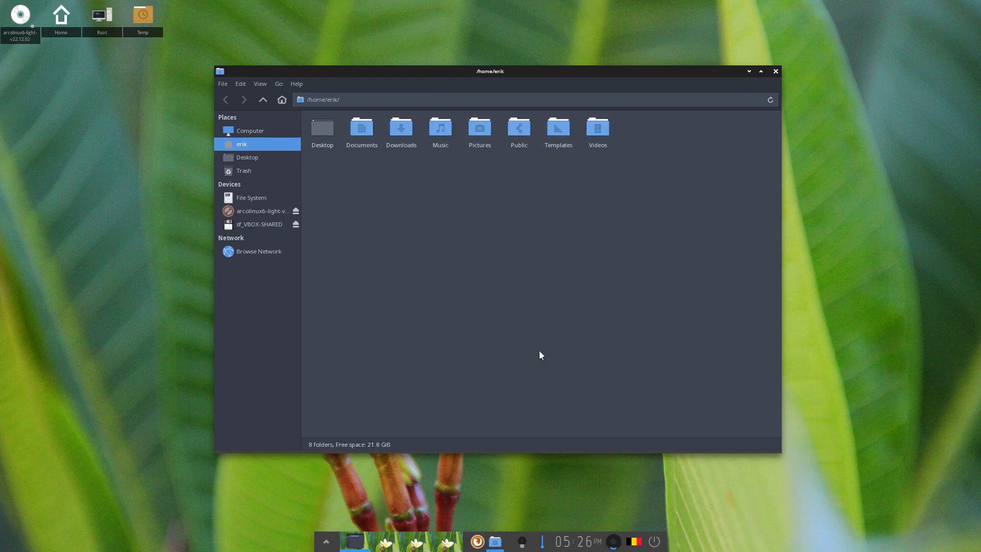